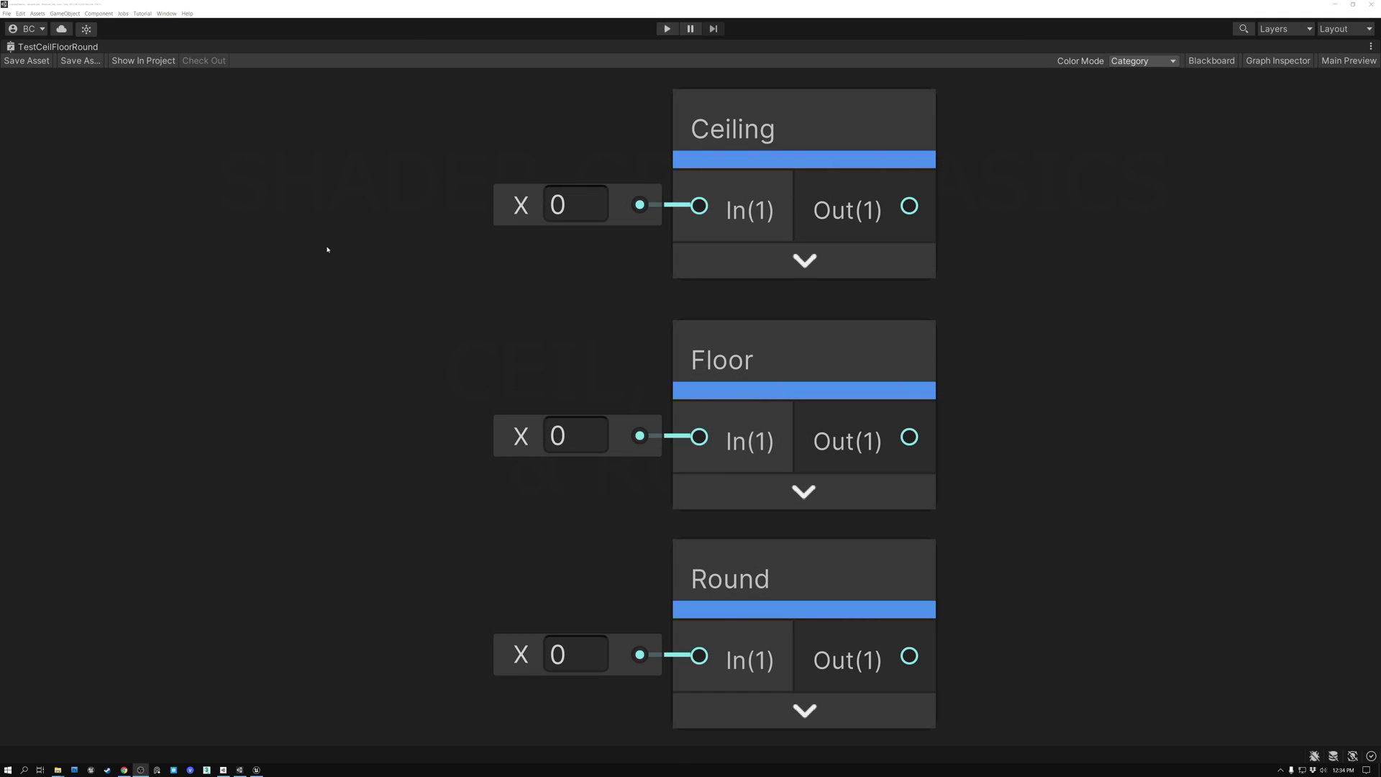
# - Select the Ceiling, Floor and Round nodes in turn to compare them
pyautogui.click(742, 366)
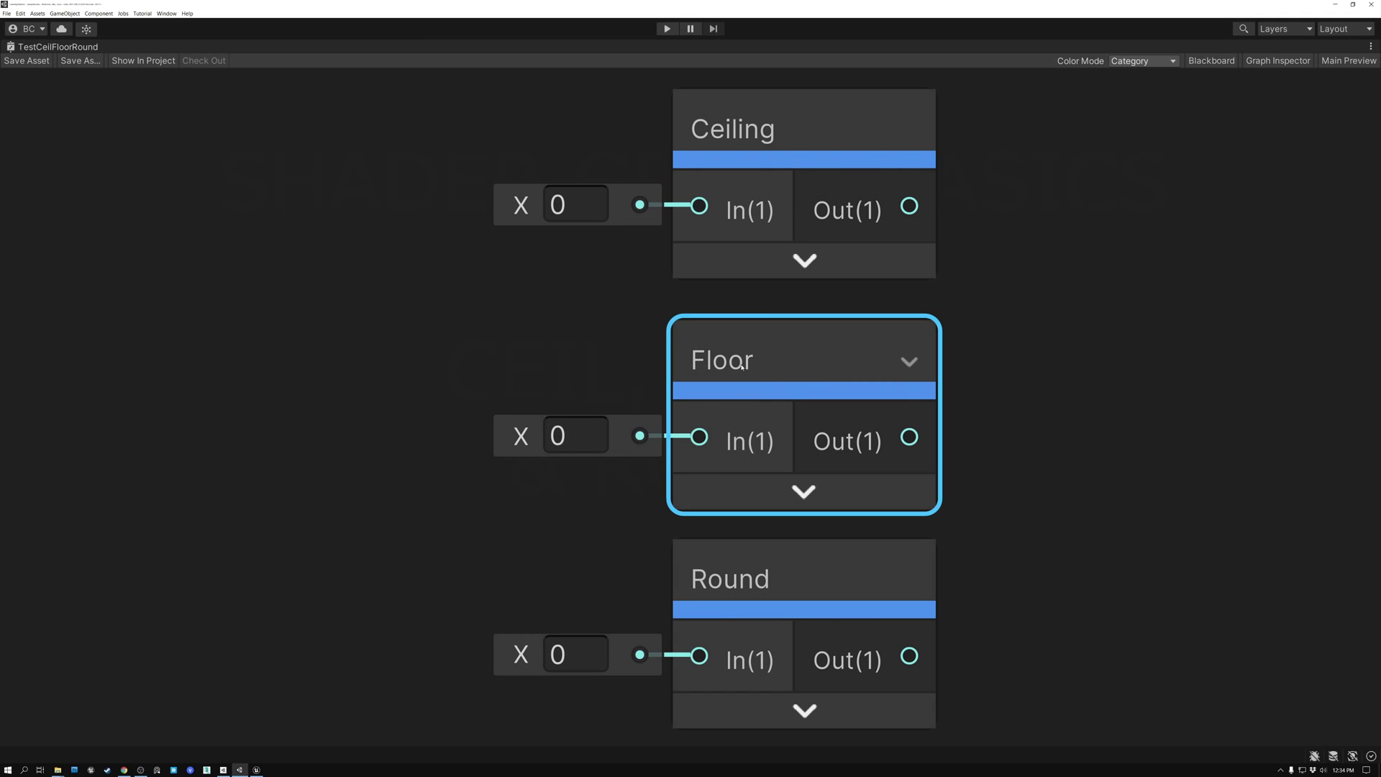
pyautogui.click(734, 575)
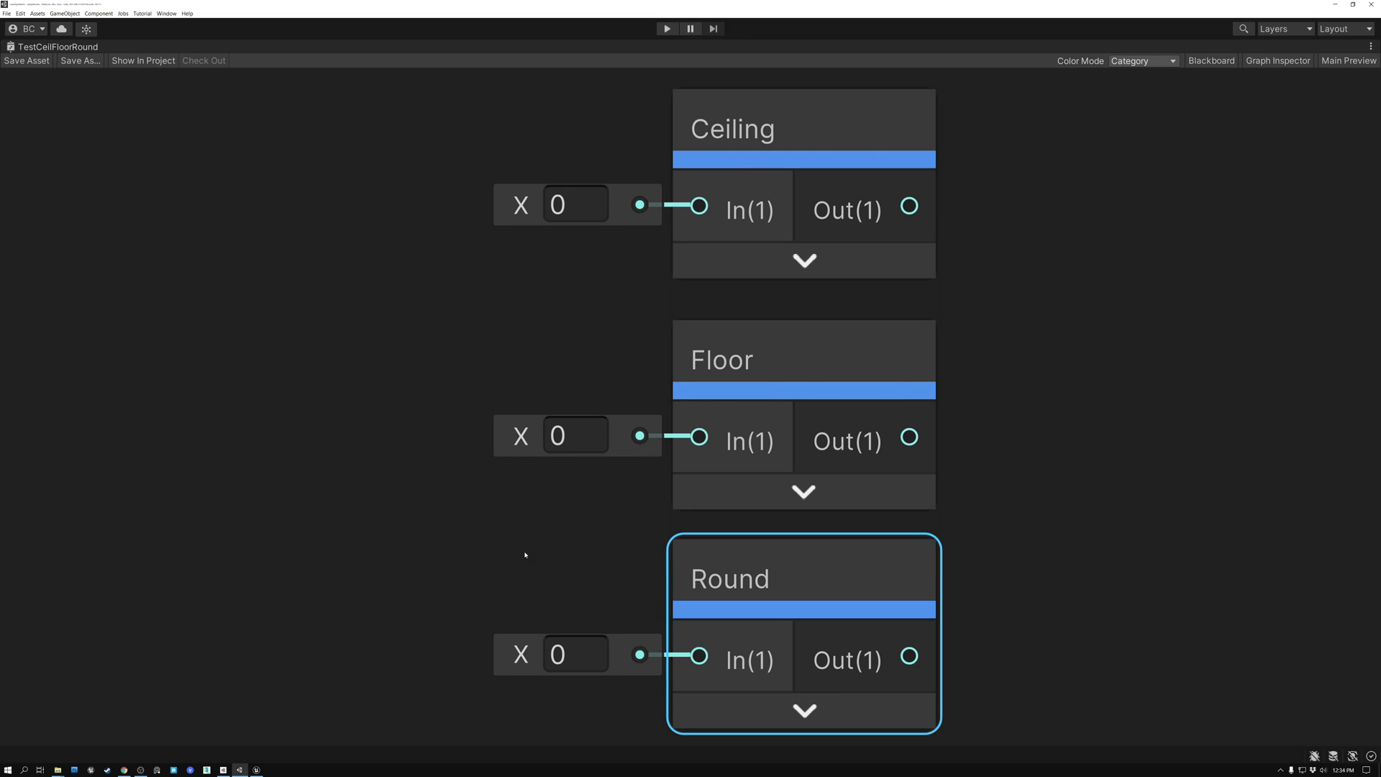
pyautogui.click(525, 555)
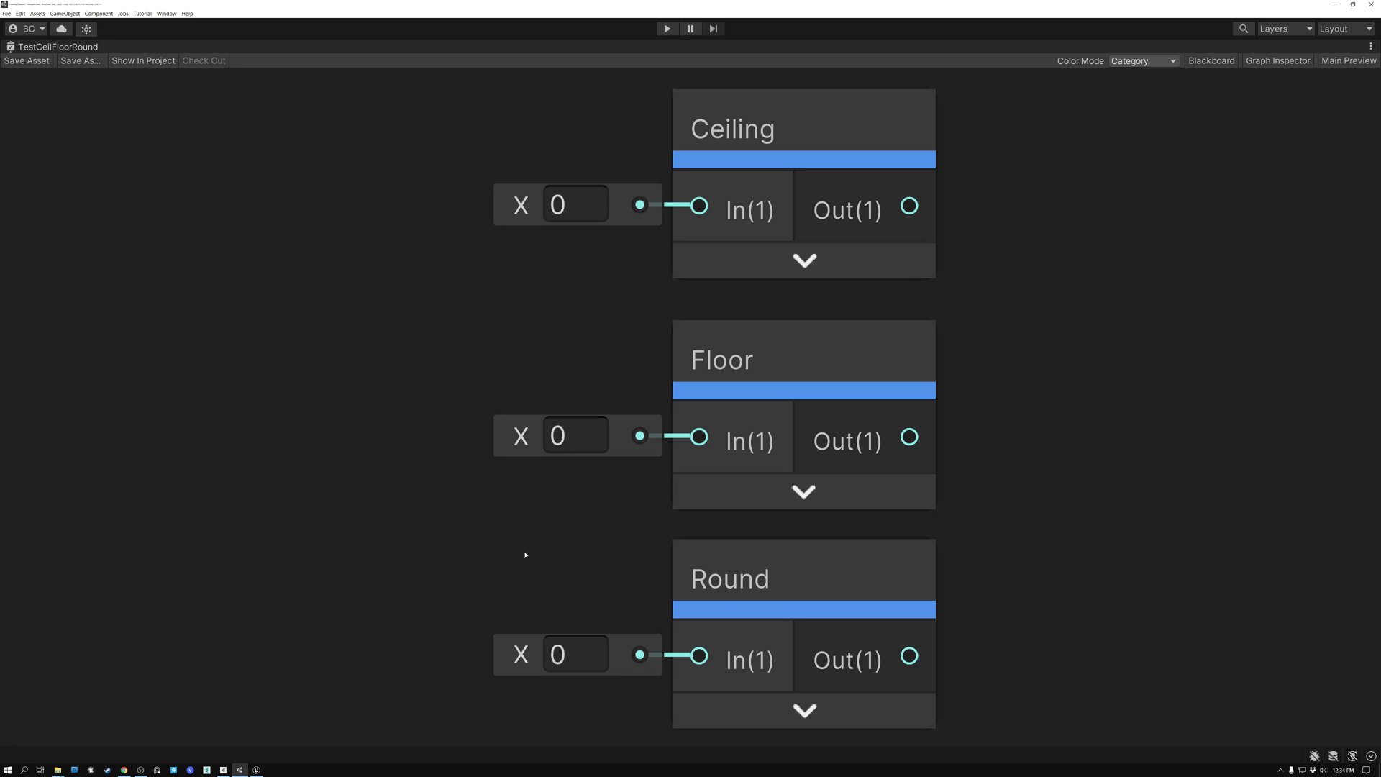
pyautogui.click(766, 126)
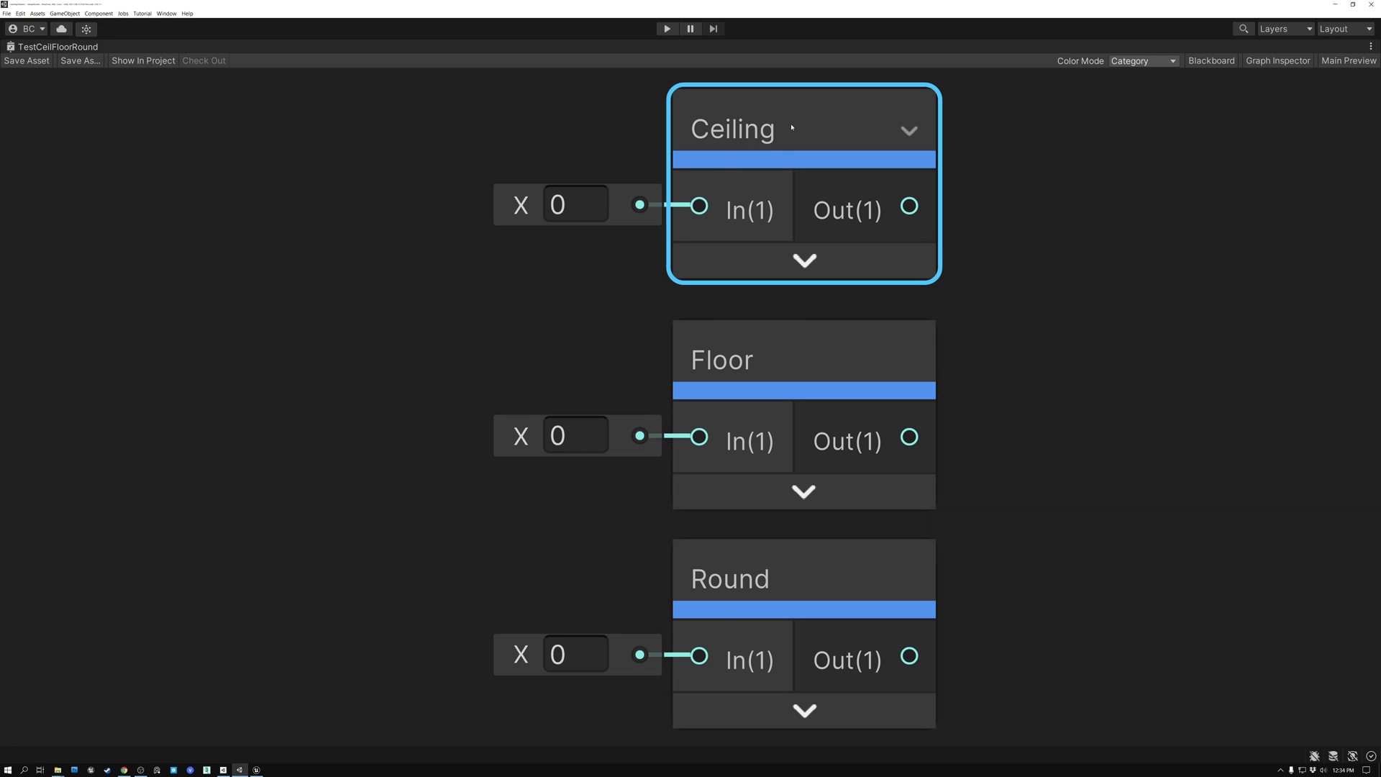
pyautogui.click(769, 346)
pyautogui.click(779, 564)
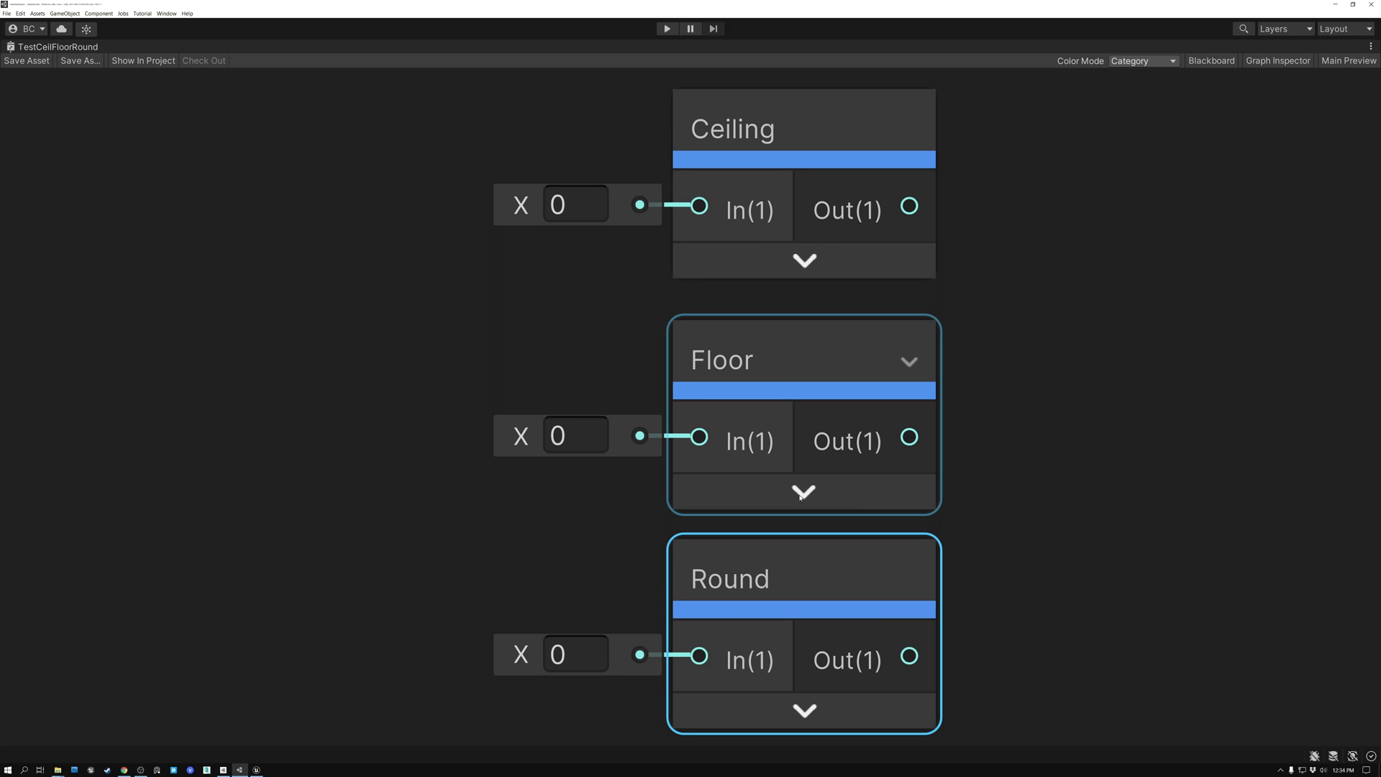
pyautogui.click(783, 130)
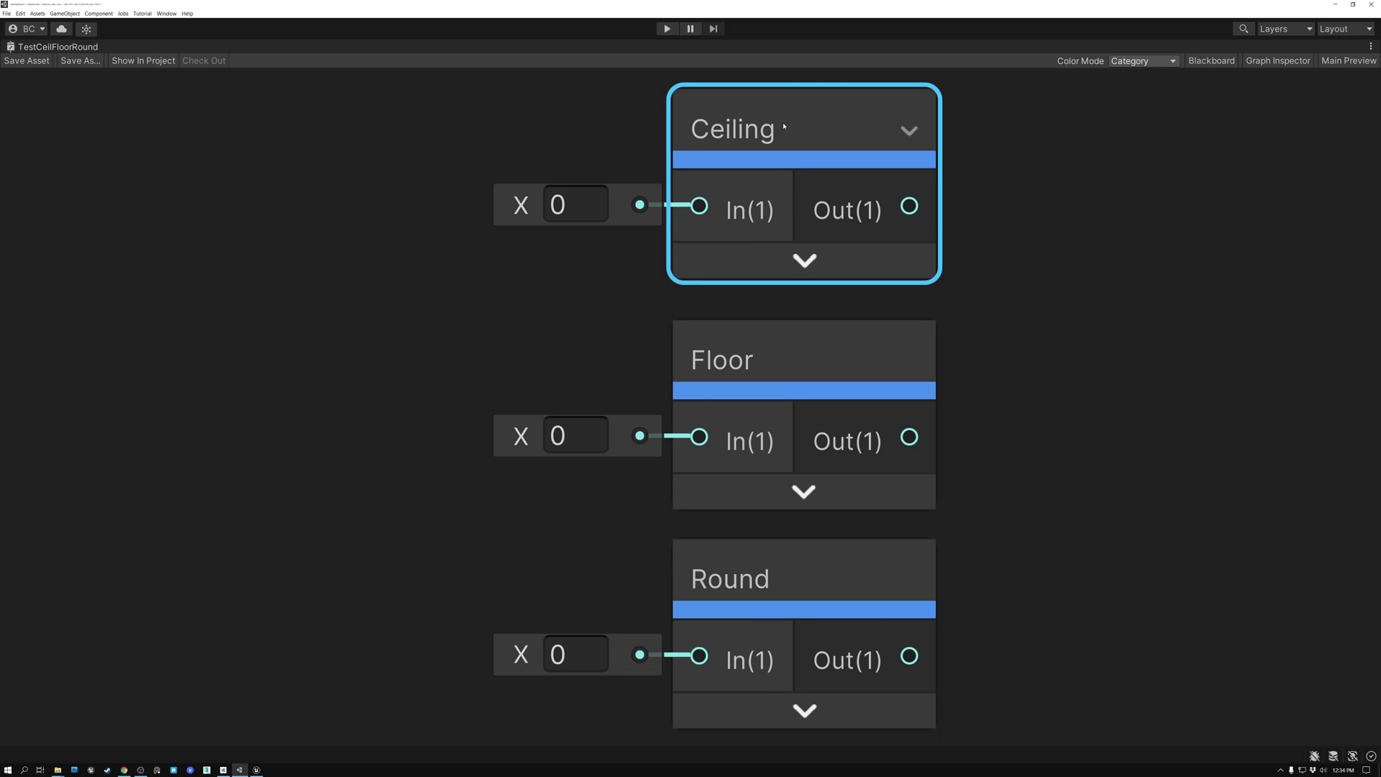
pyautogui.click(1007, 248)
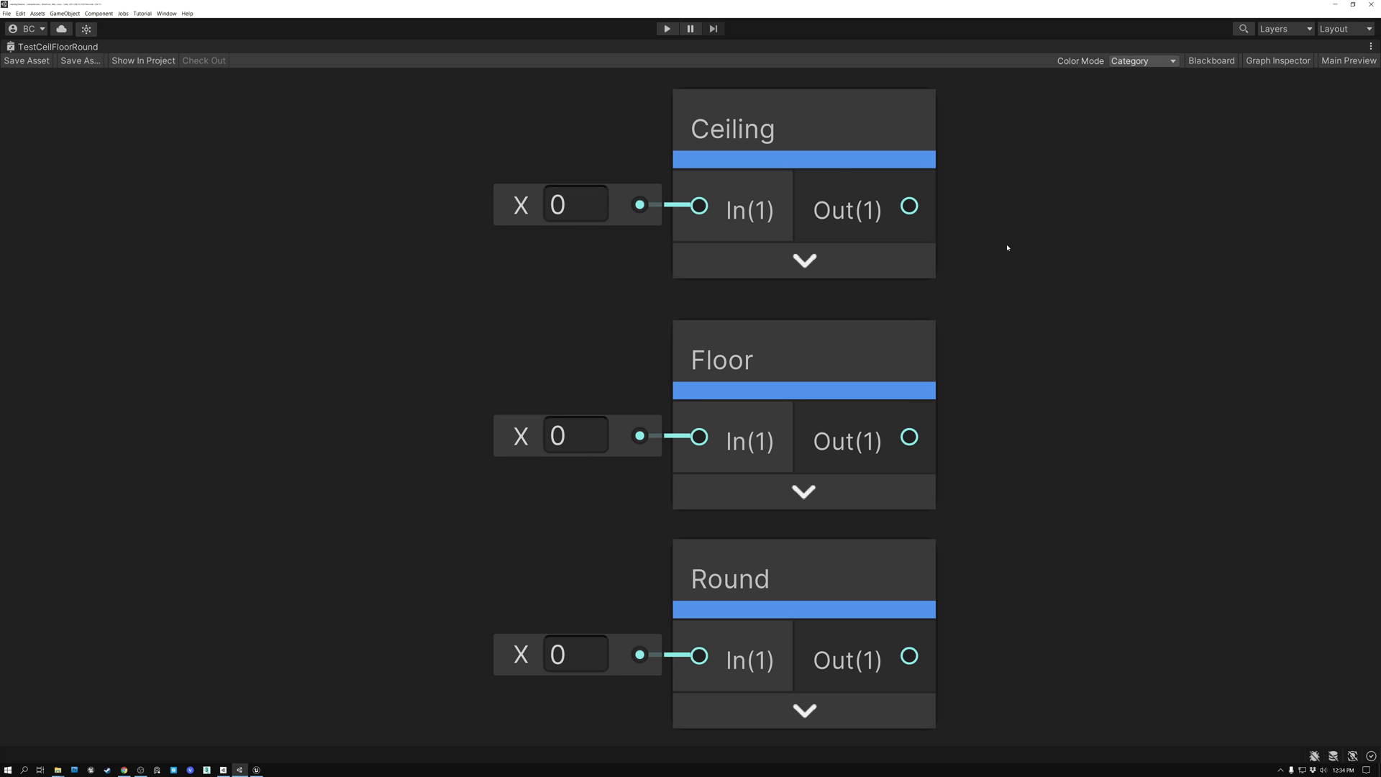
pyautogui.click(838, 127)
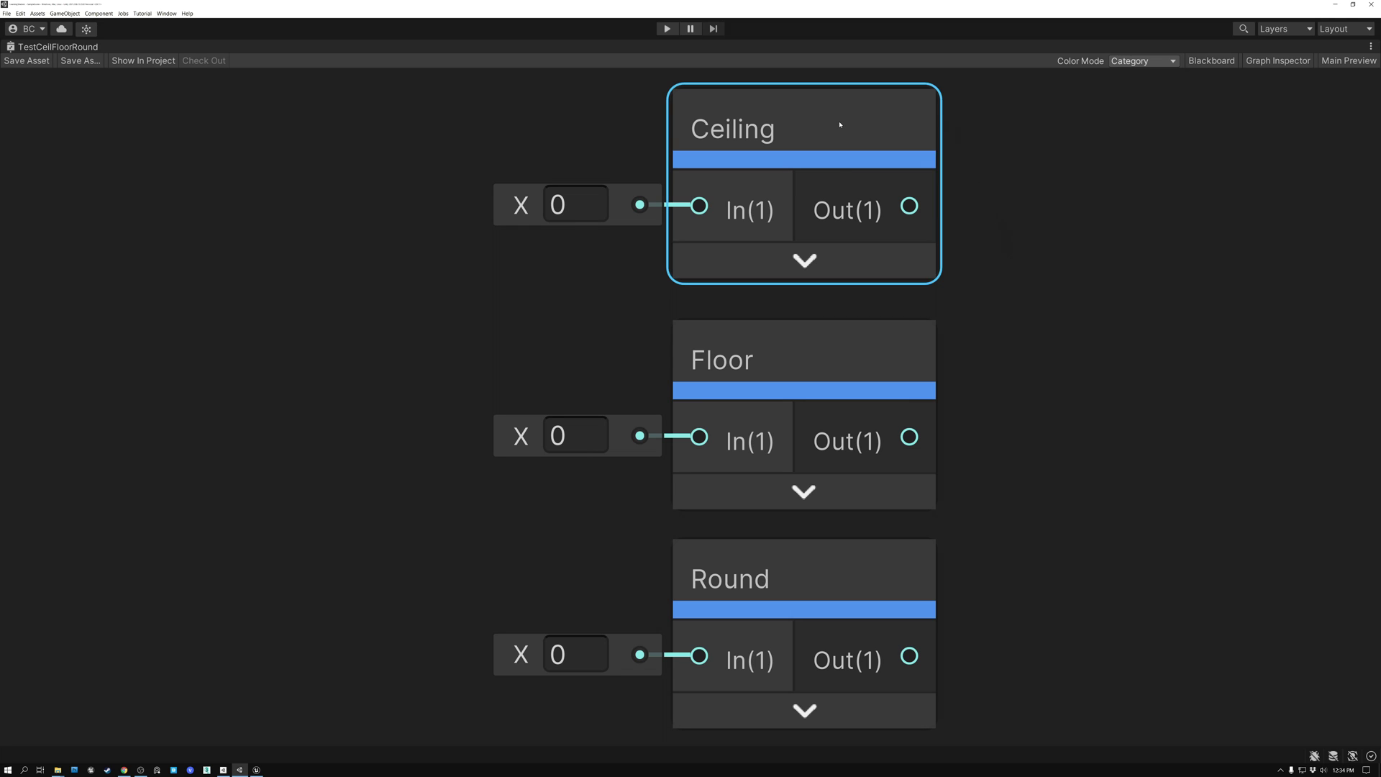
pyautogui.click(805, 365)
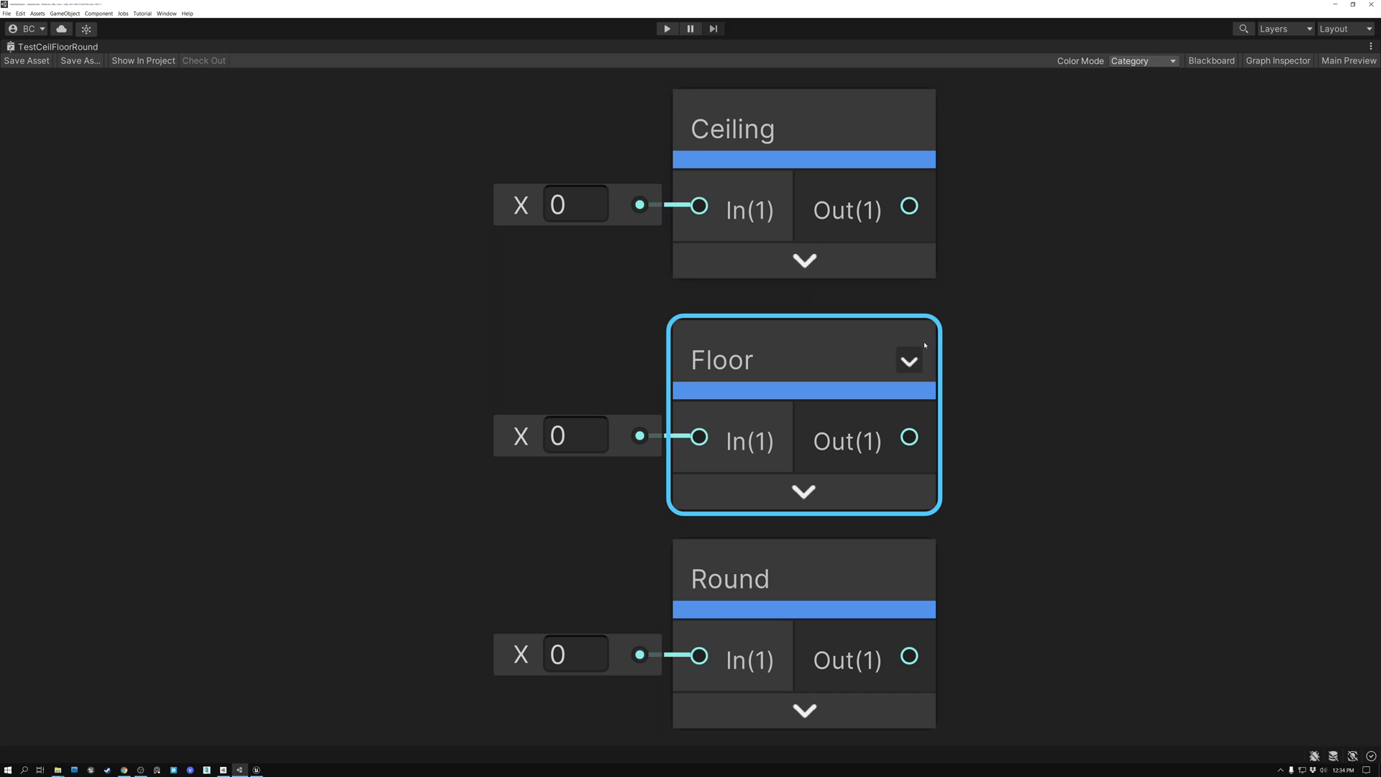
pyautogui.click(963, 331)
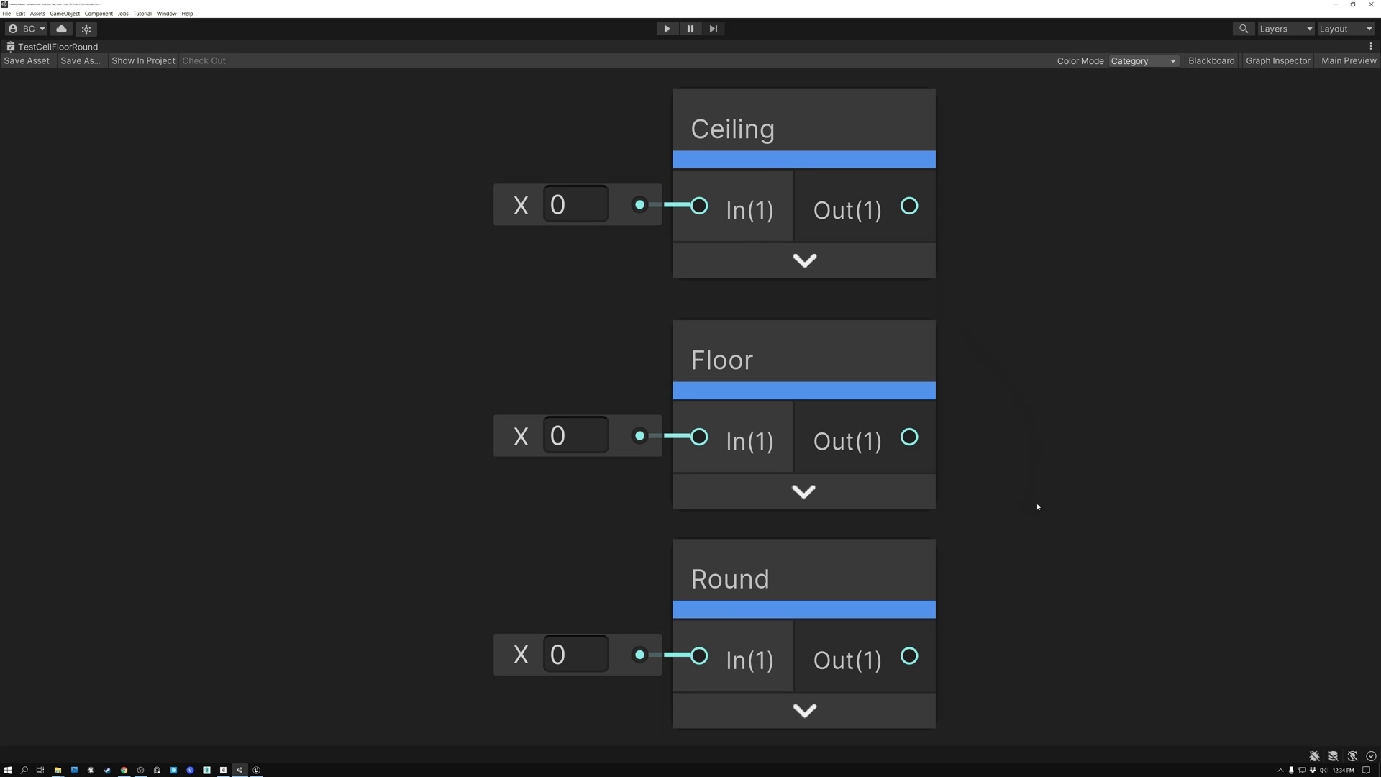
pyautogui.click(827, 572)
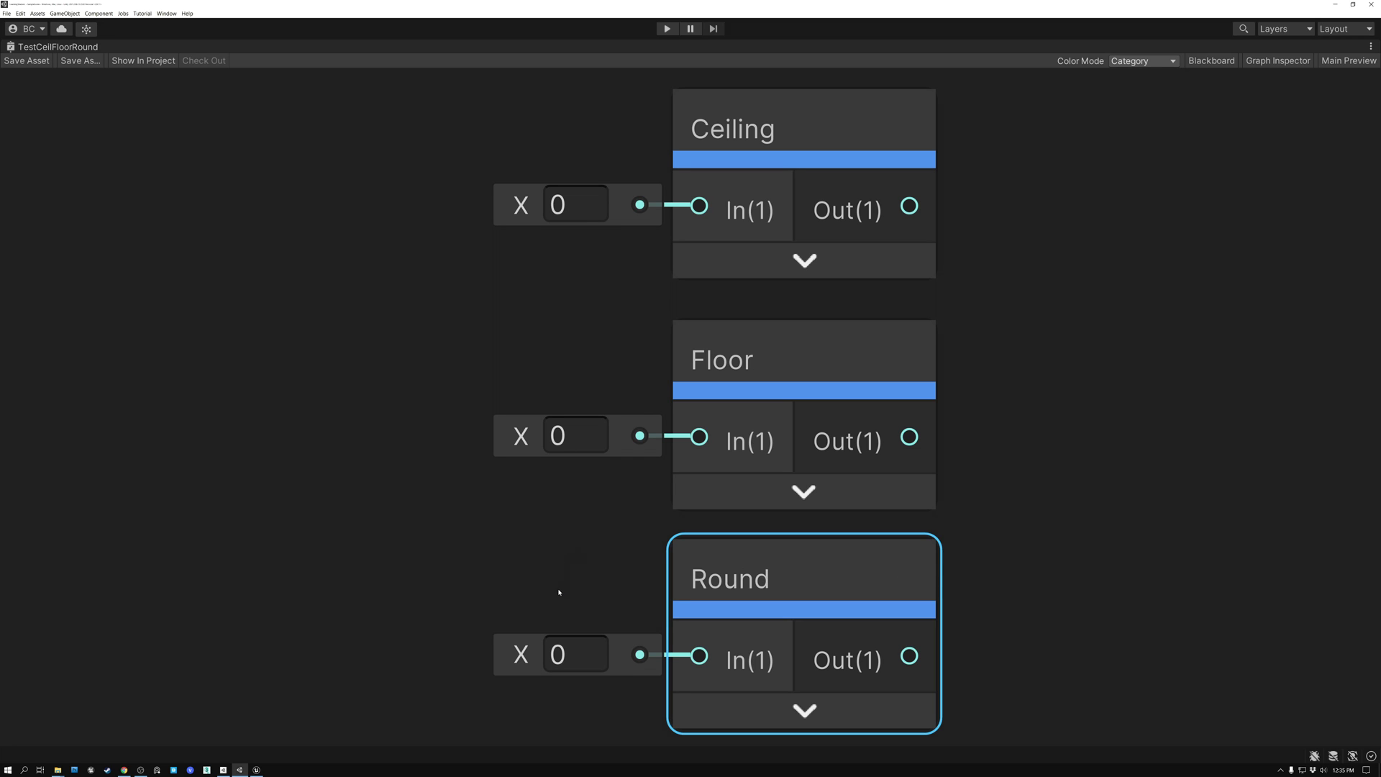
# - Change the Round node's input value from 0 to 0.5
pyautogui.click(570, 656)
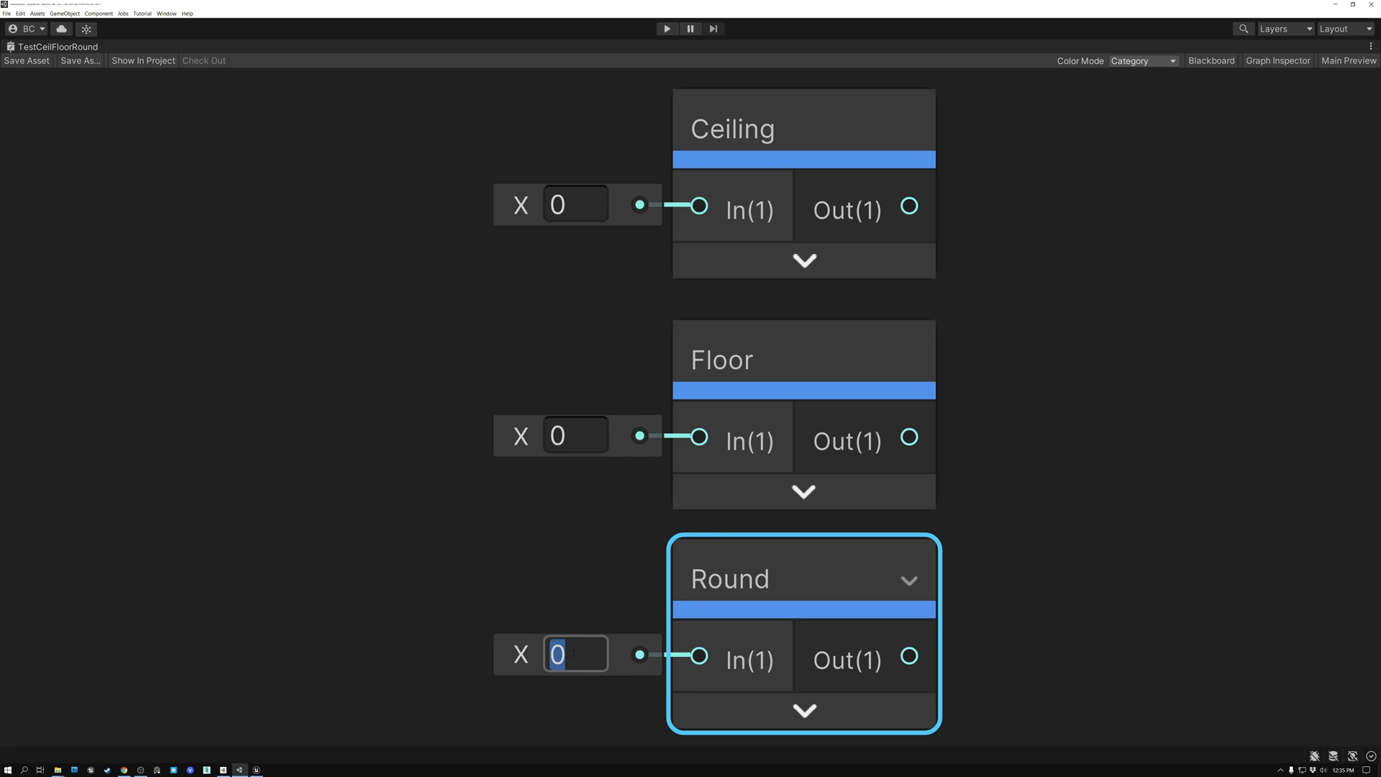
pyautogui.click(574, 653)
pyautogui.write('.5')
pyautogui.click(579, 572)
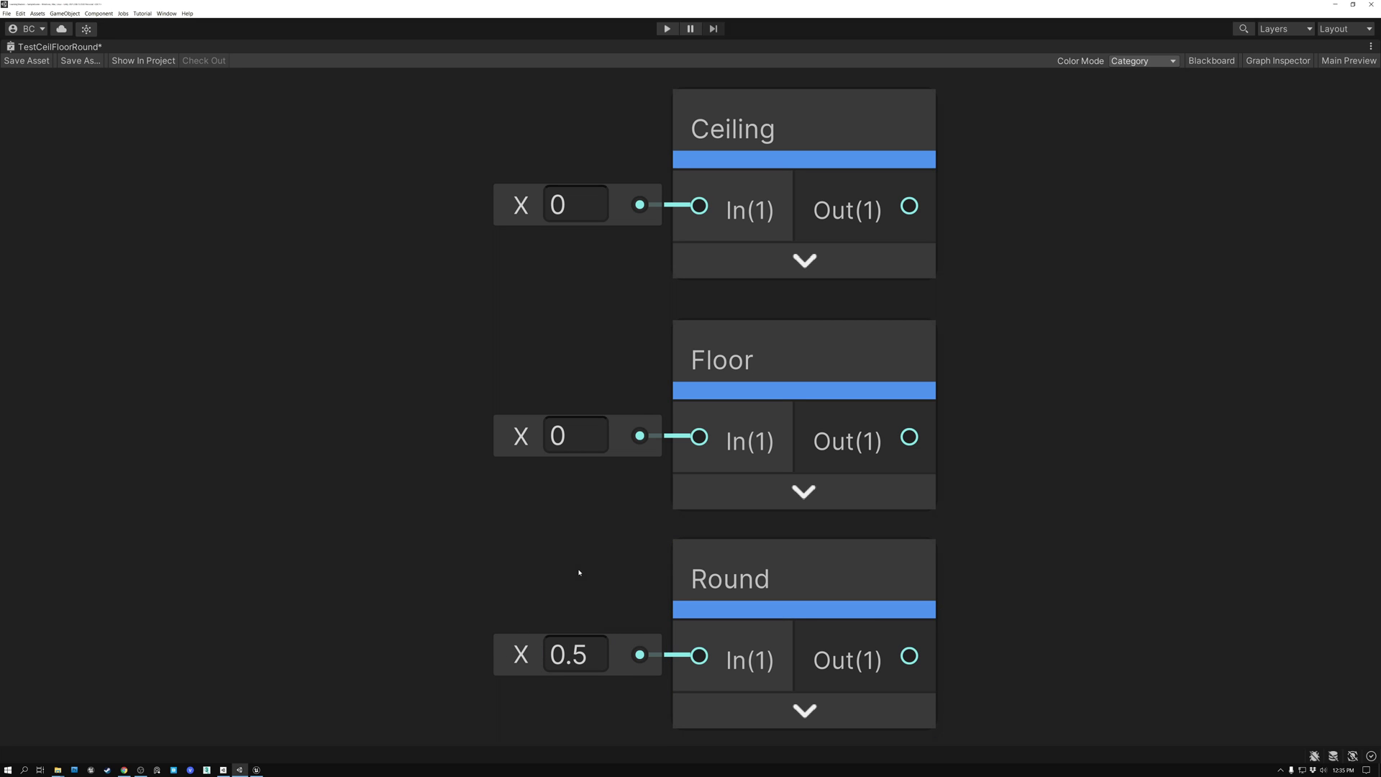
# - Revisit the Floor, Ceiling and Round nodes one by one
pyautogui.click(753, 347)
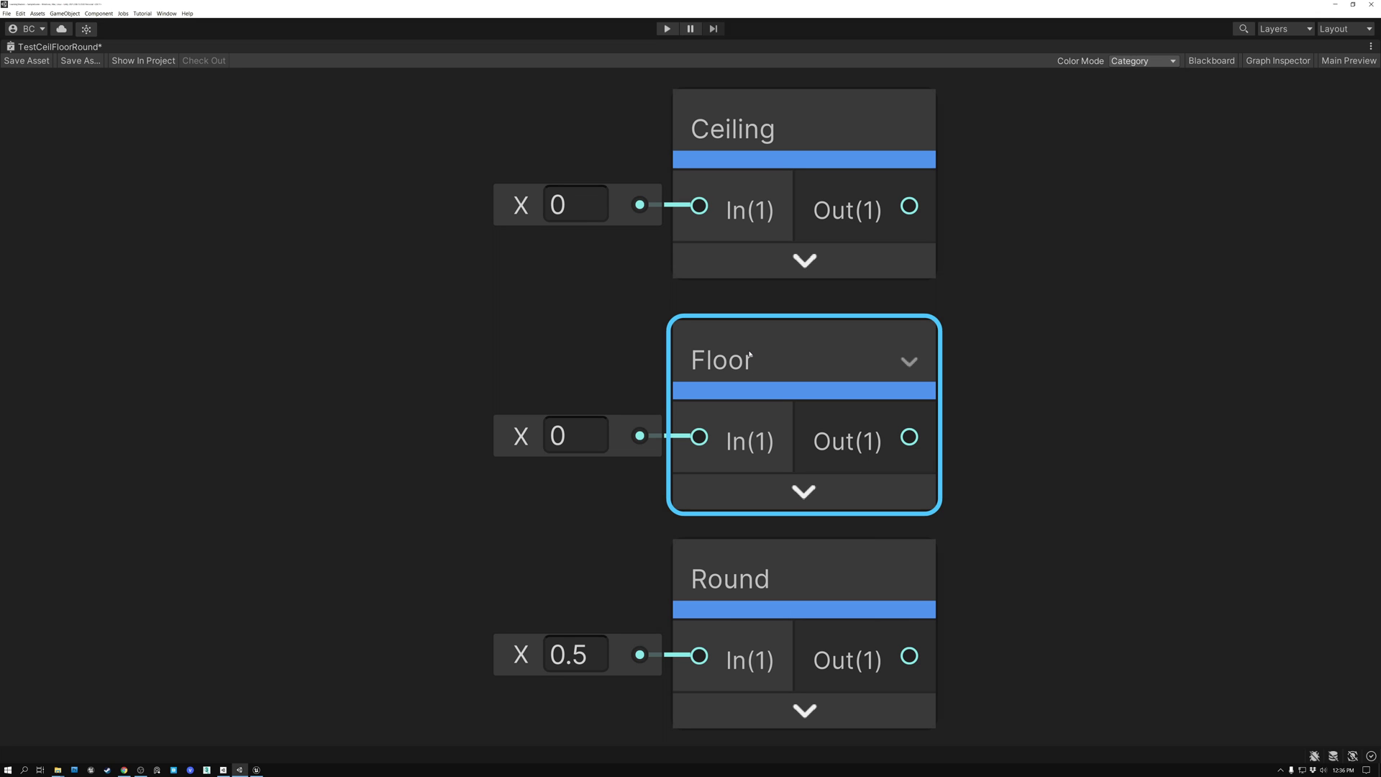
pyautogui.click(605, 354)
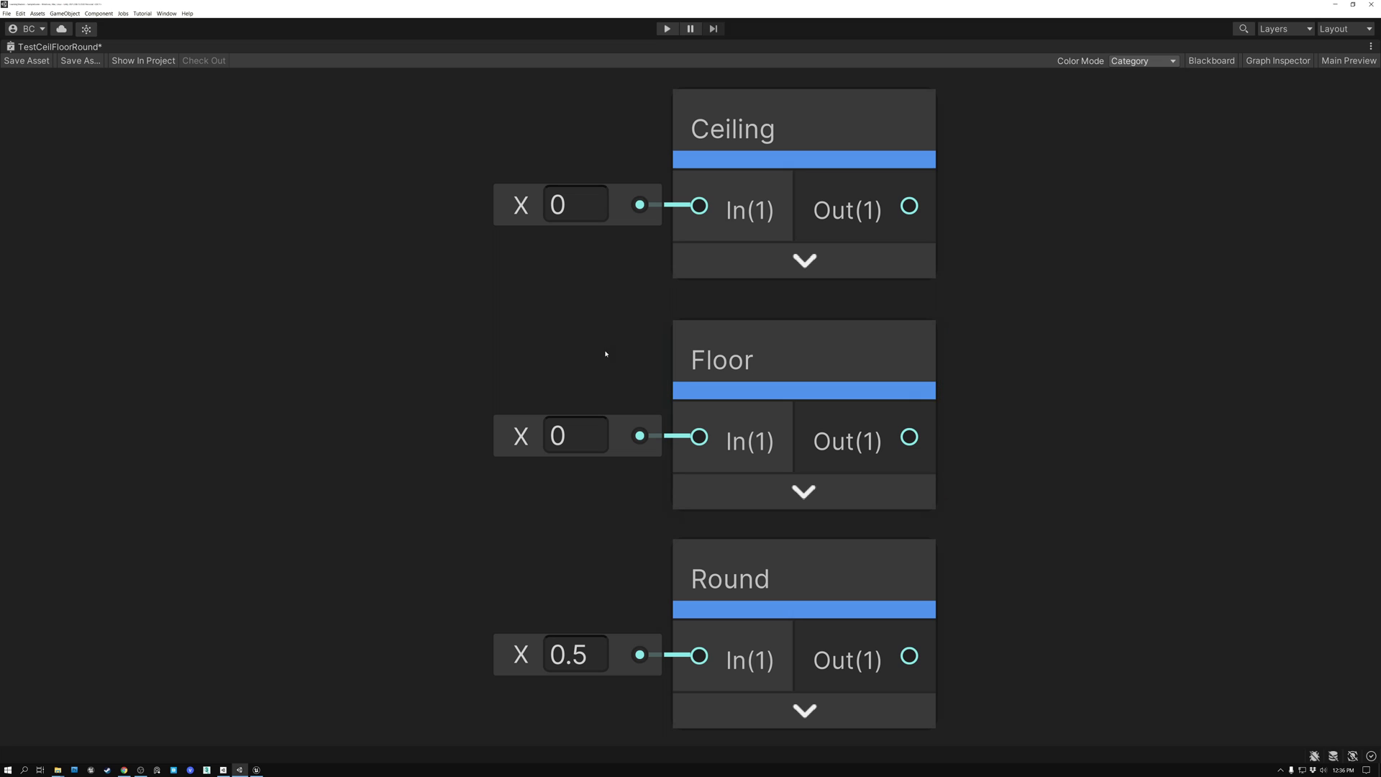
pyautogui.click(734, 344)
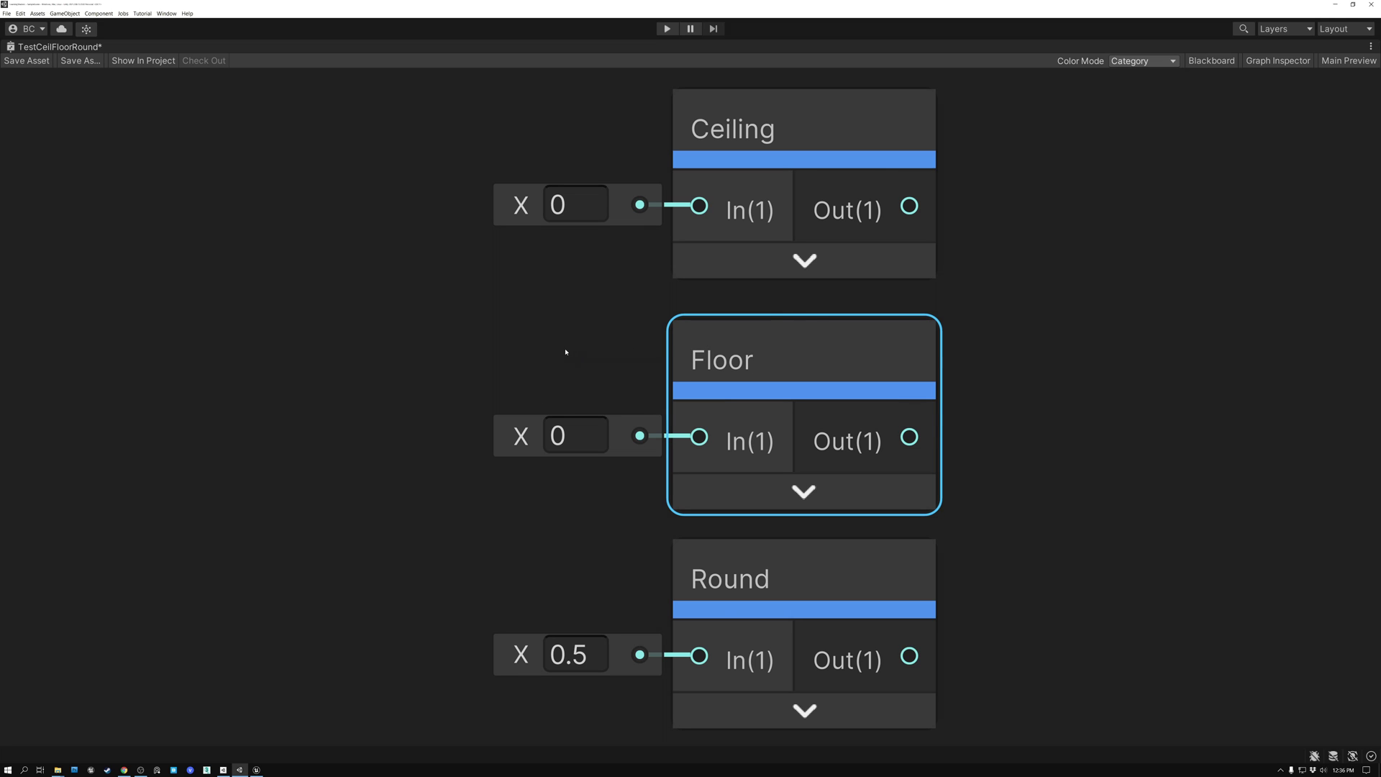
pyautogui.click(733, 126)
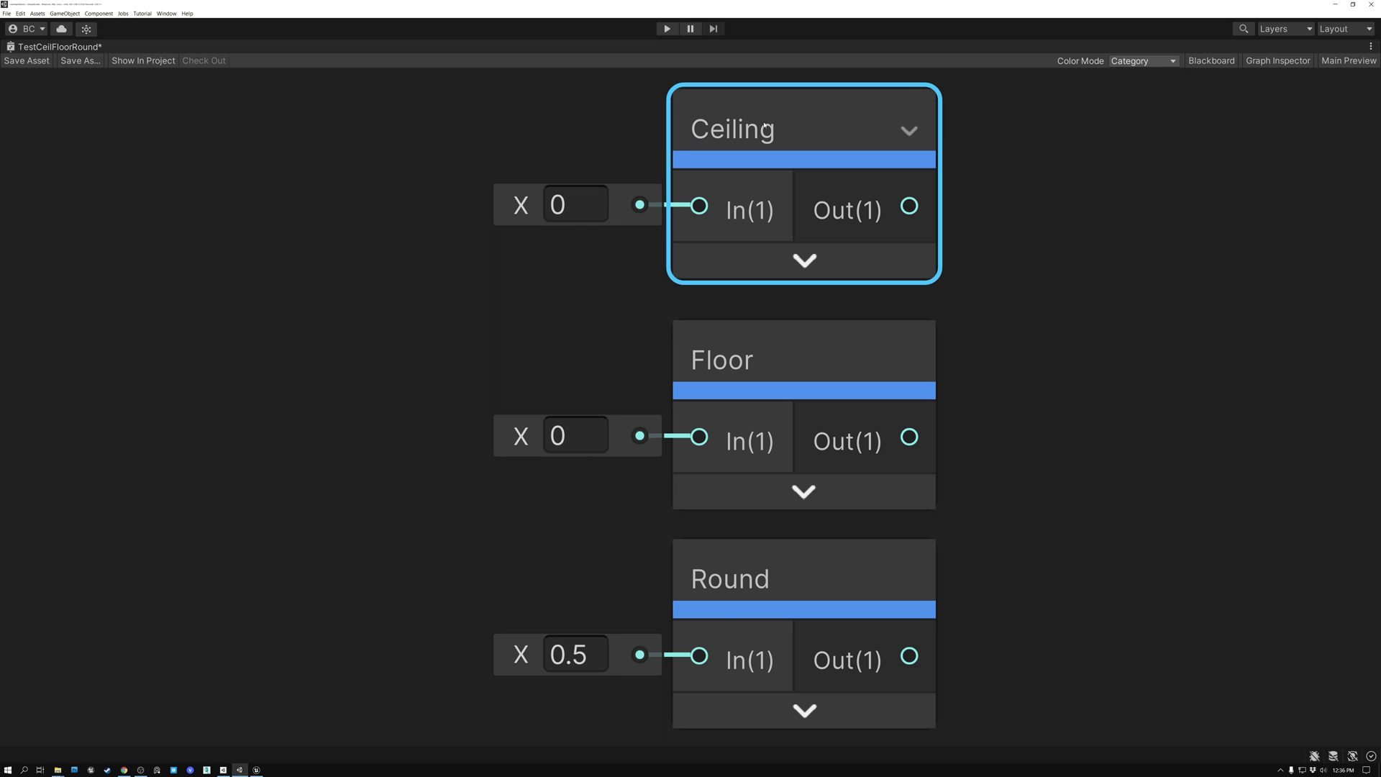
pyautogui.click(767, 351)
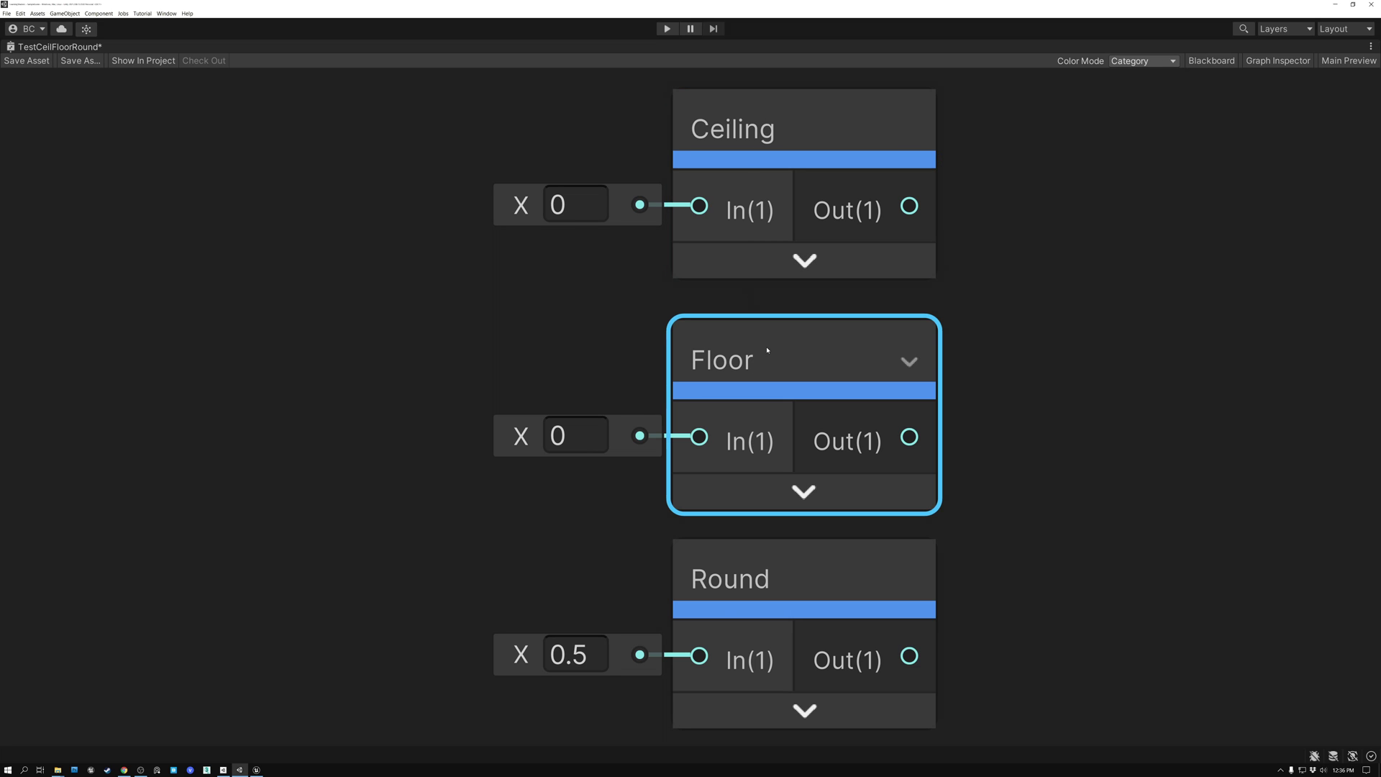
pyautogui.click(778, 564)
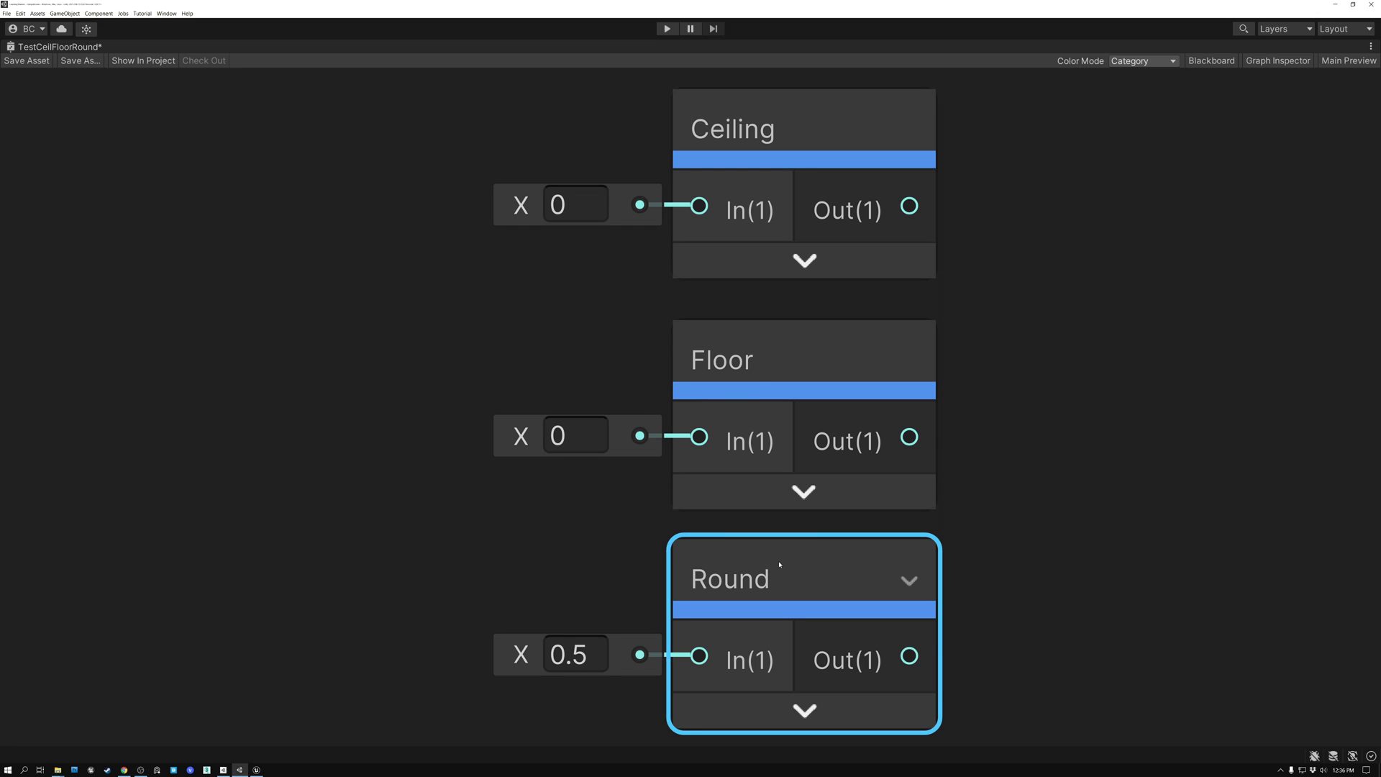
# - Highlight Round's 0.5 input, then marquee-select the Ceiling, Floor and Round nodes together
pyautogui.click(602, 654)
pyautogui.doubleClick(603, 654)
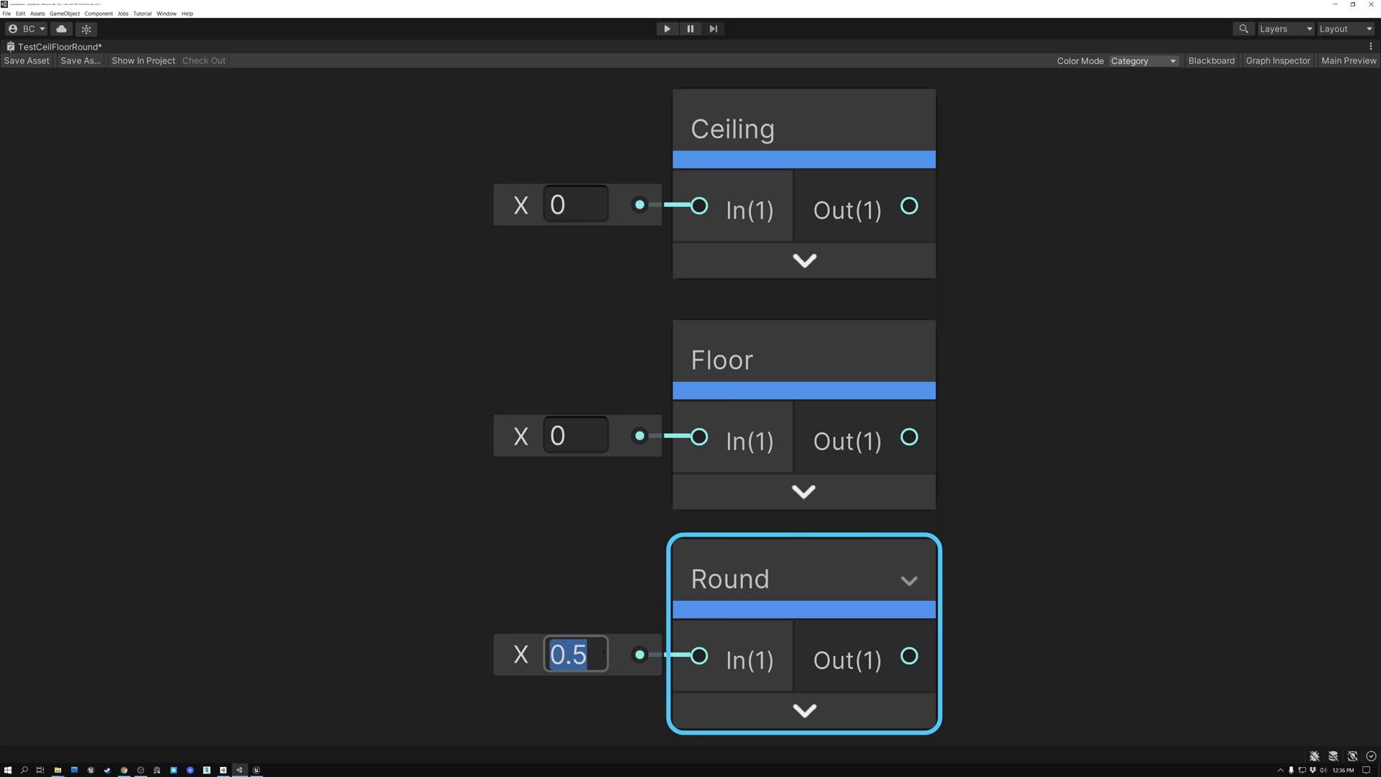
pyautogui.click(595, 571)
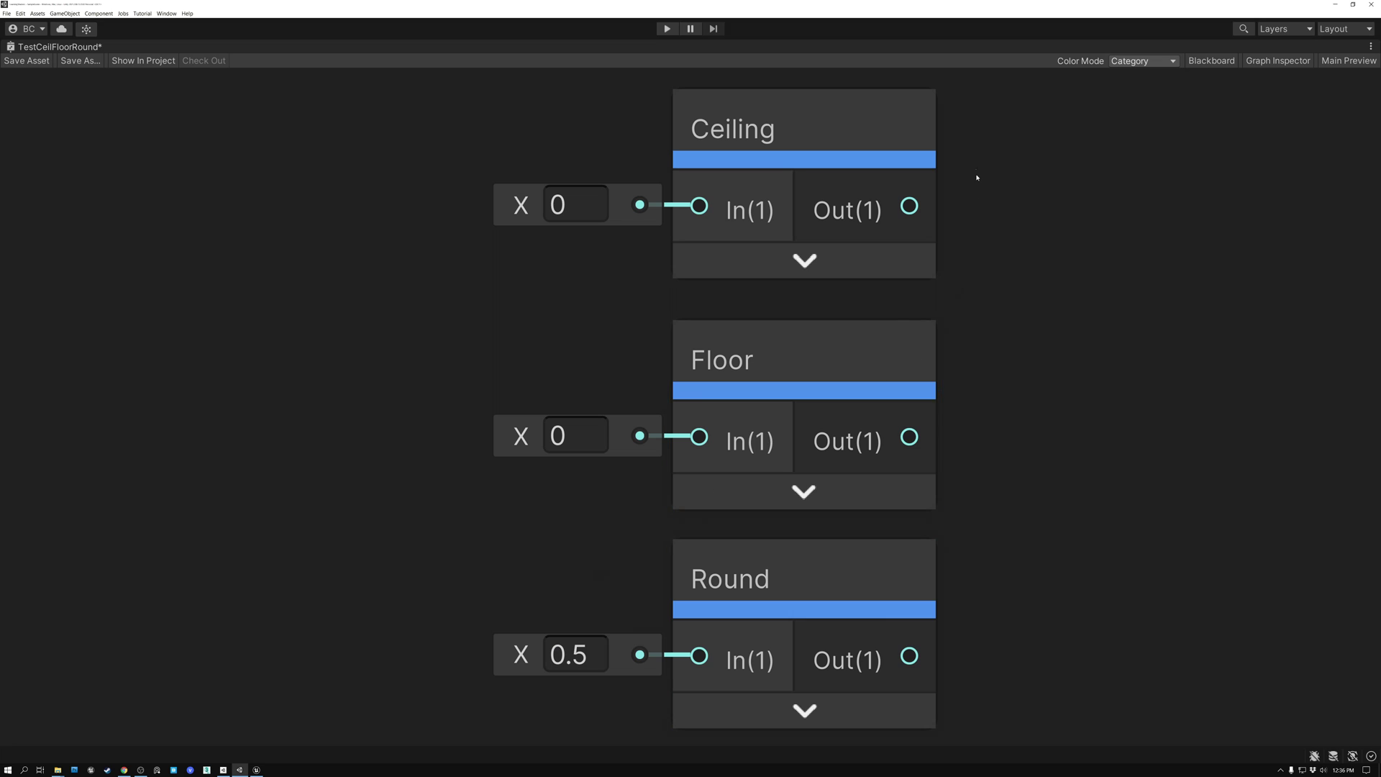
pyautogui.moveTo(855, 638); pyautogui.dragTo(856, 635)
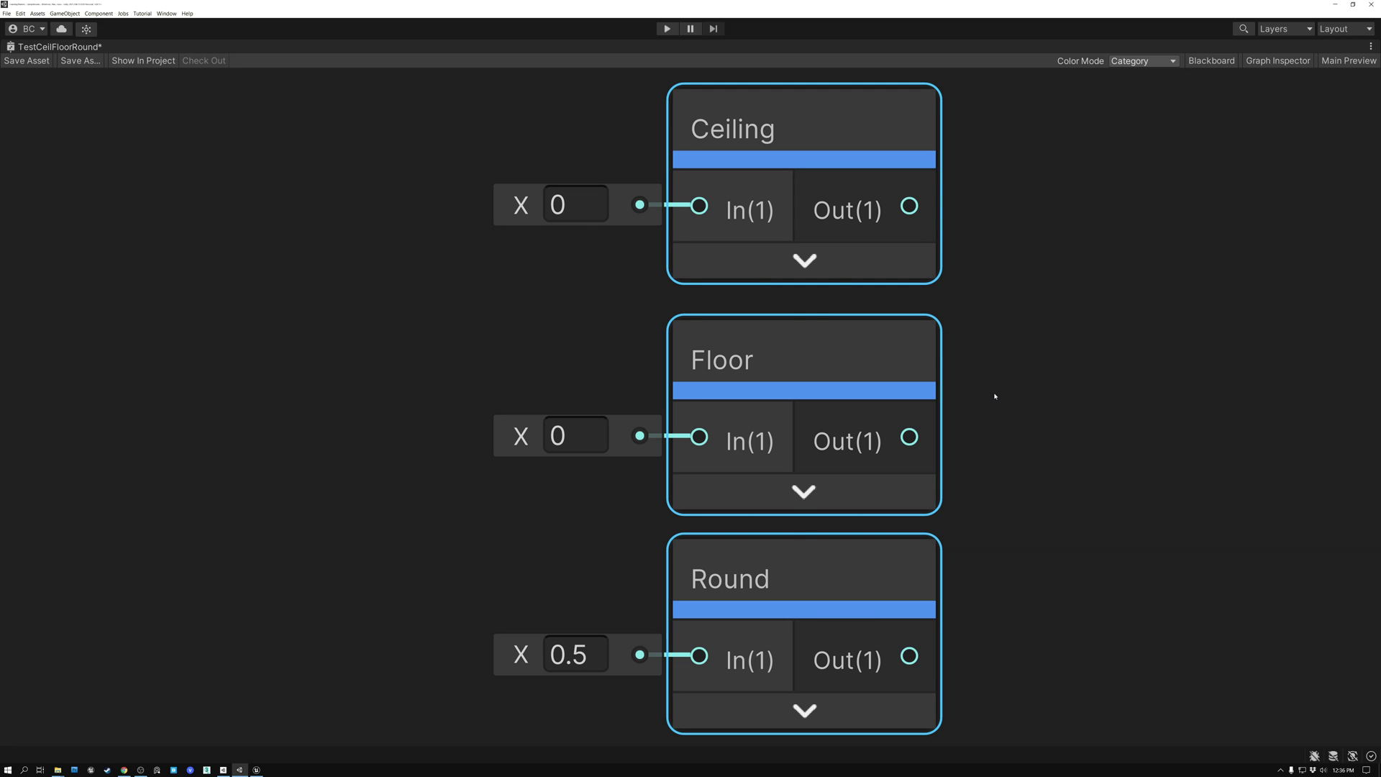
pyautogui.click(999, 328)
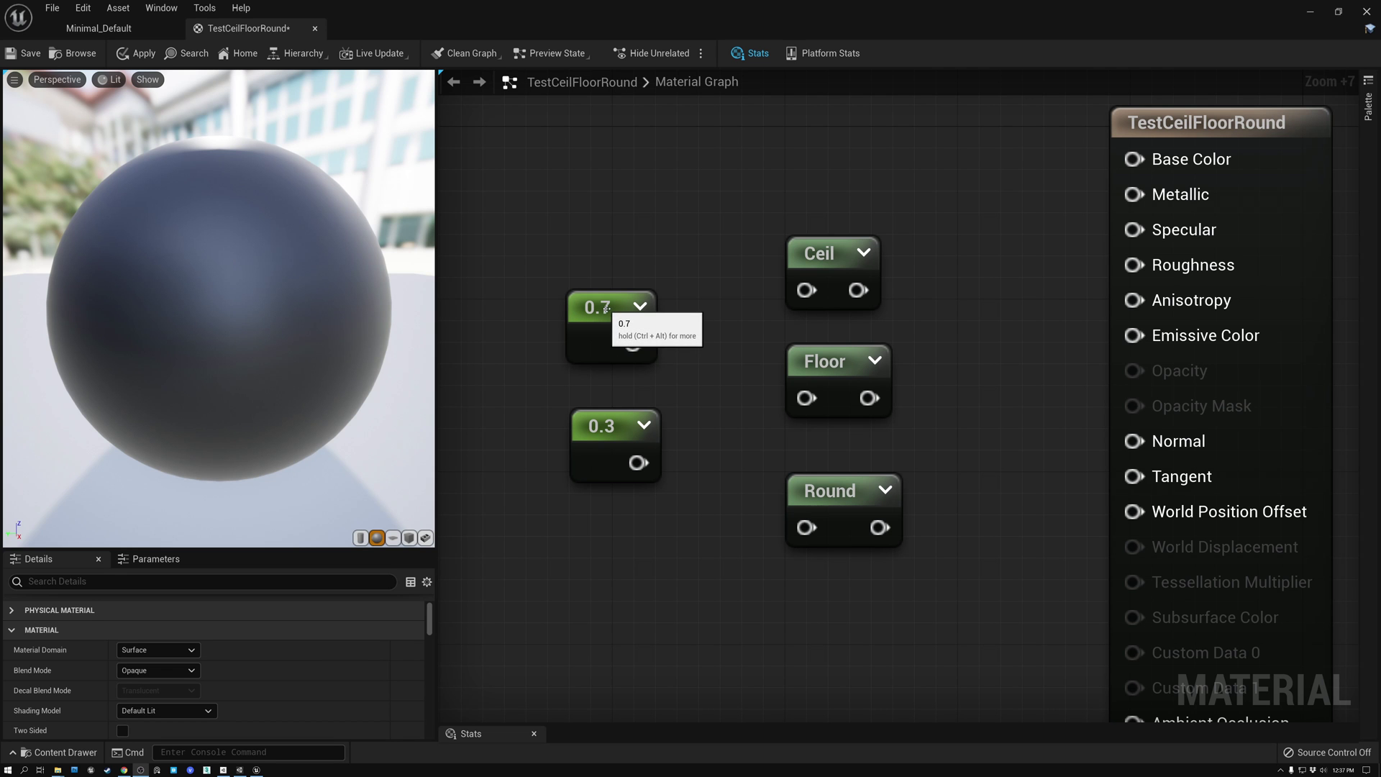
# - Feed the 0.7 constant into Ceil and wire Ceil to Base Color and Emissive Color
pyautogui.click(598, 313)
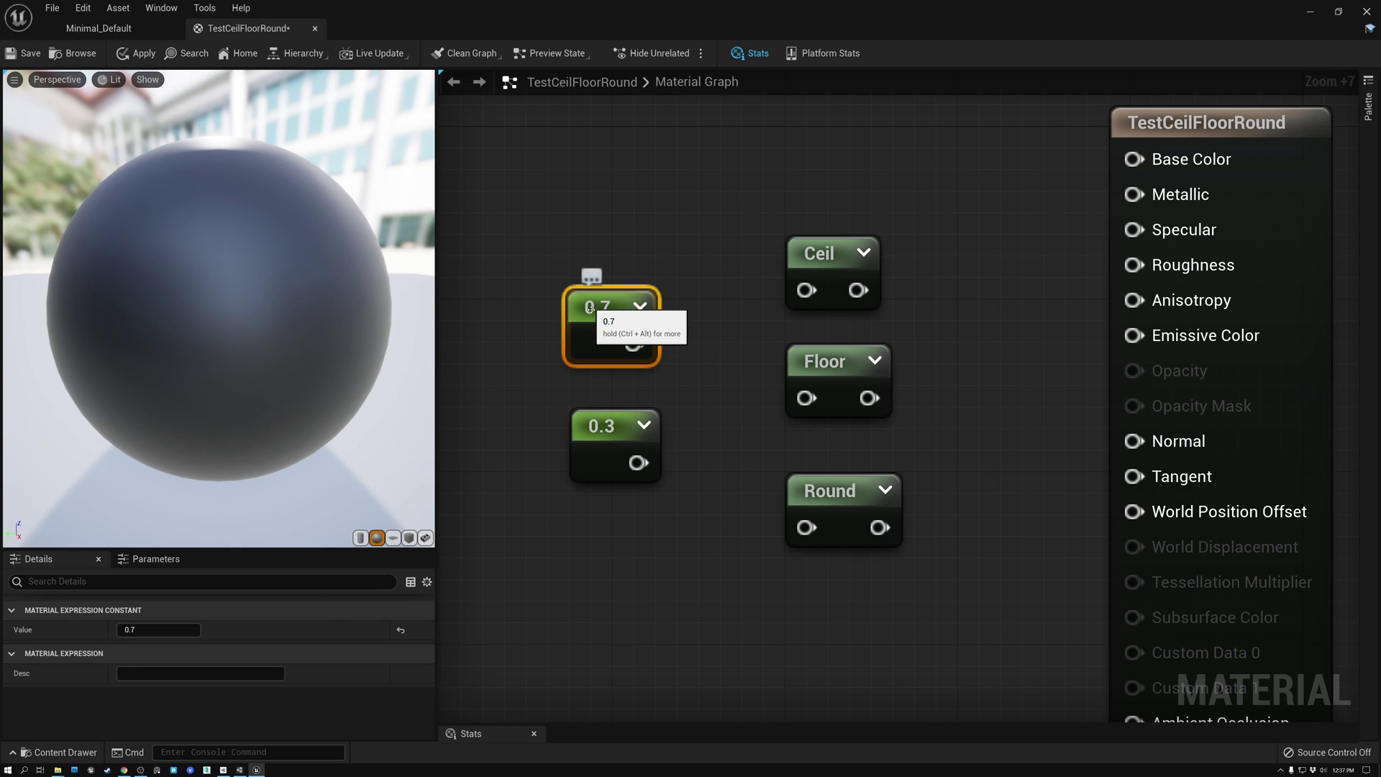
pyautogui.click(594, 426)
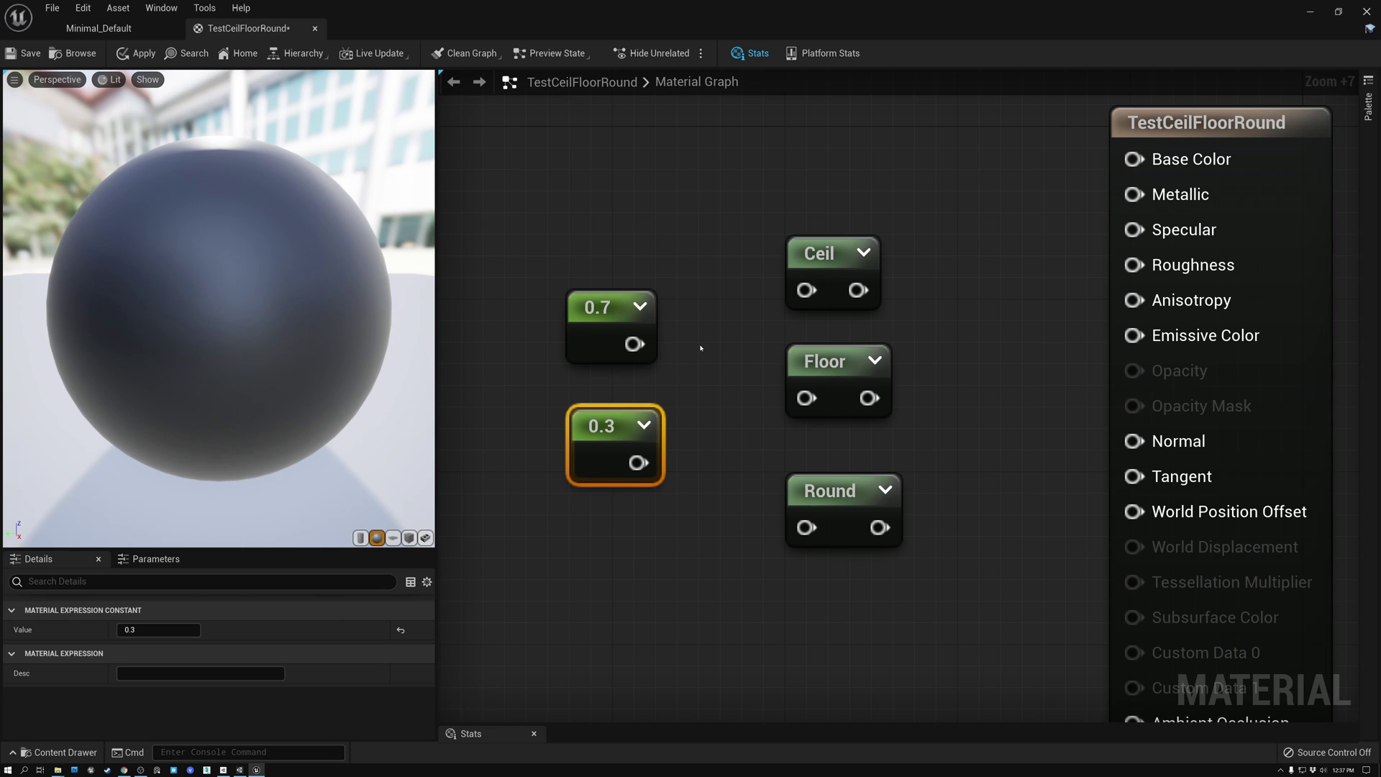
pyautogui.moveTo(634, 344); pyautogui.dragTo(804, 289)
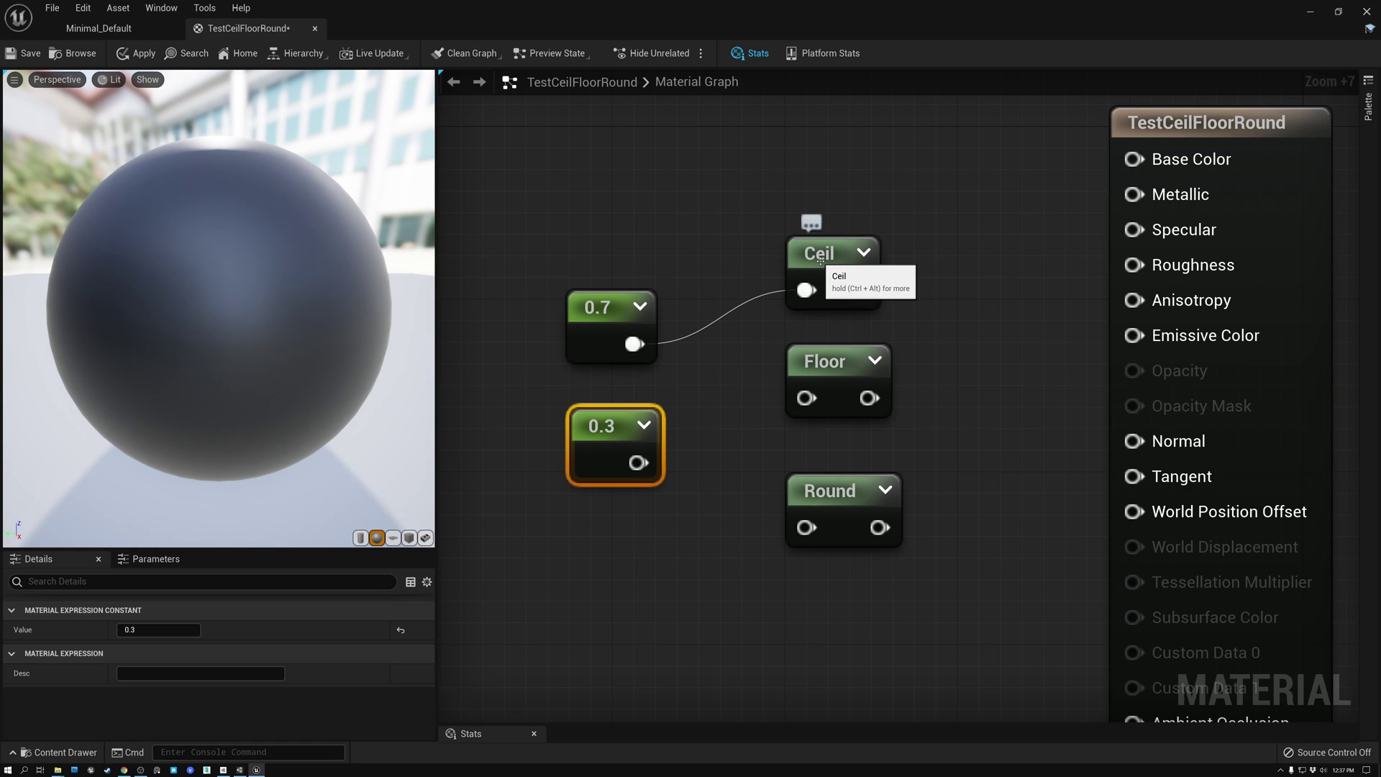
pyautogui.moveTo(858, 290); pyautogui.dragTo(1134, 160)
pyautogui.moveTo(858, 290); pyautogui.dragTo(1137, 336)
# - Rewire Ceil to take the 0.3 constant, then connect 0.7 to Floor
pyautogui.click(818, 264)
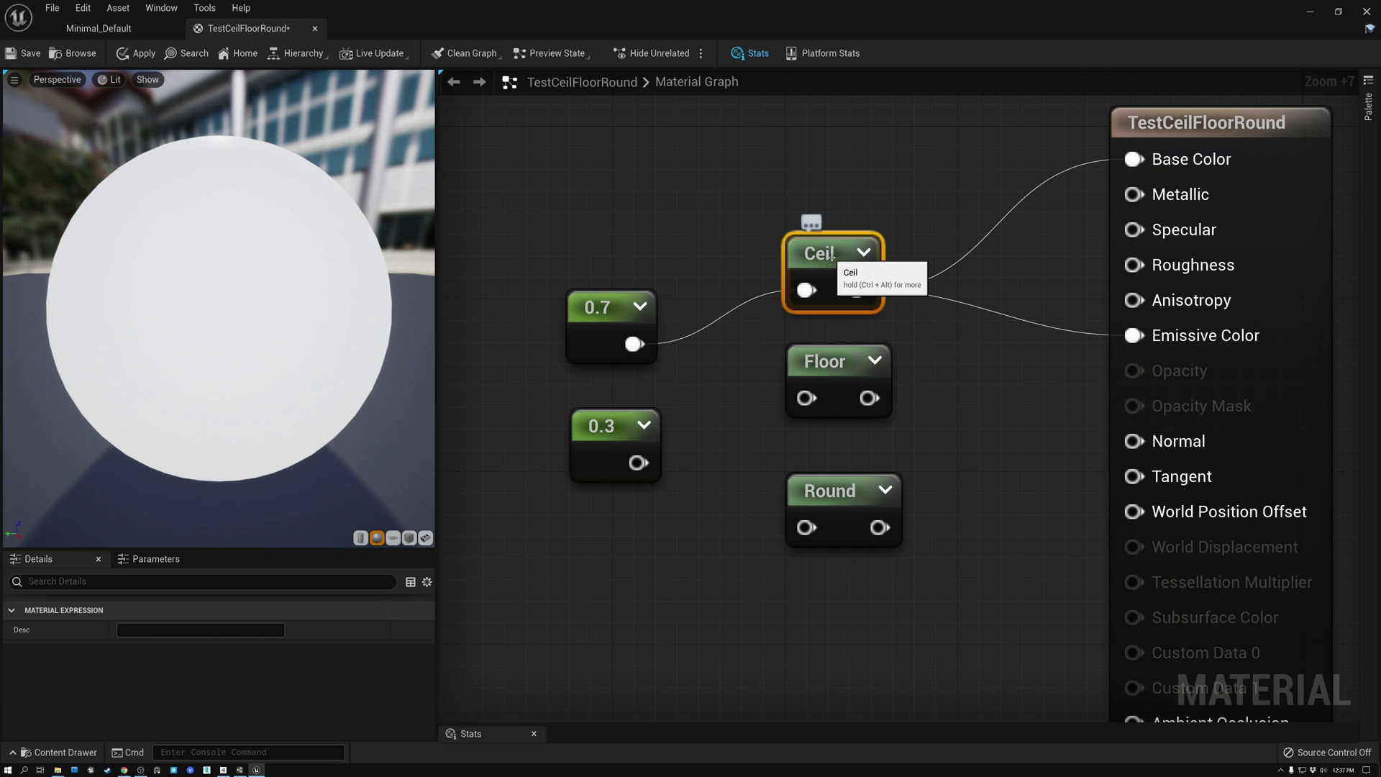
pyautogui.click(596, 310)
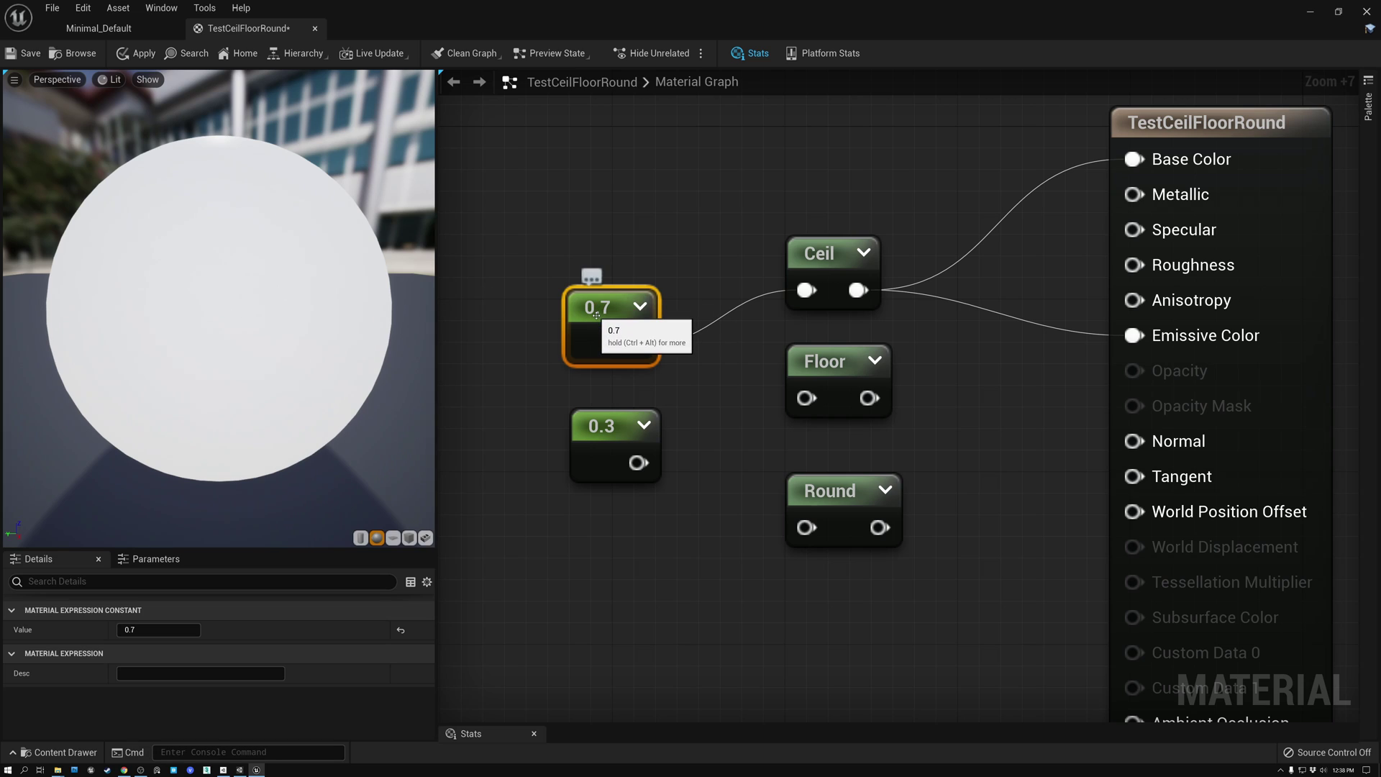
pyautogui.click(608, 431)
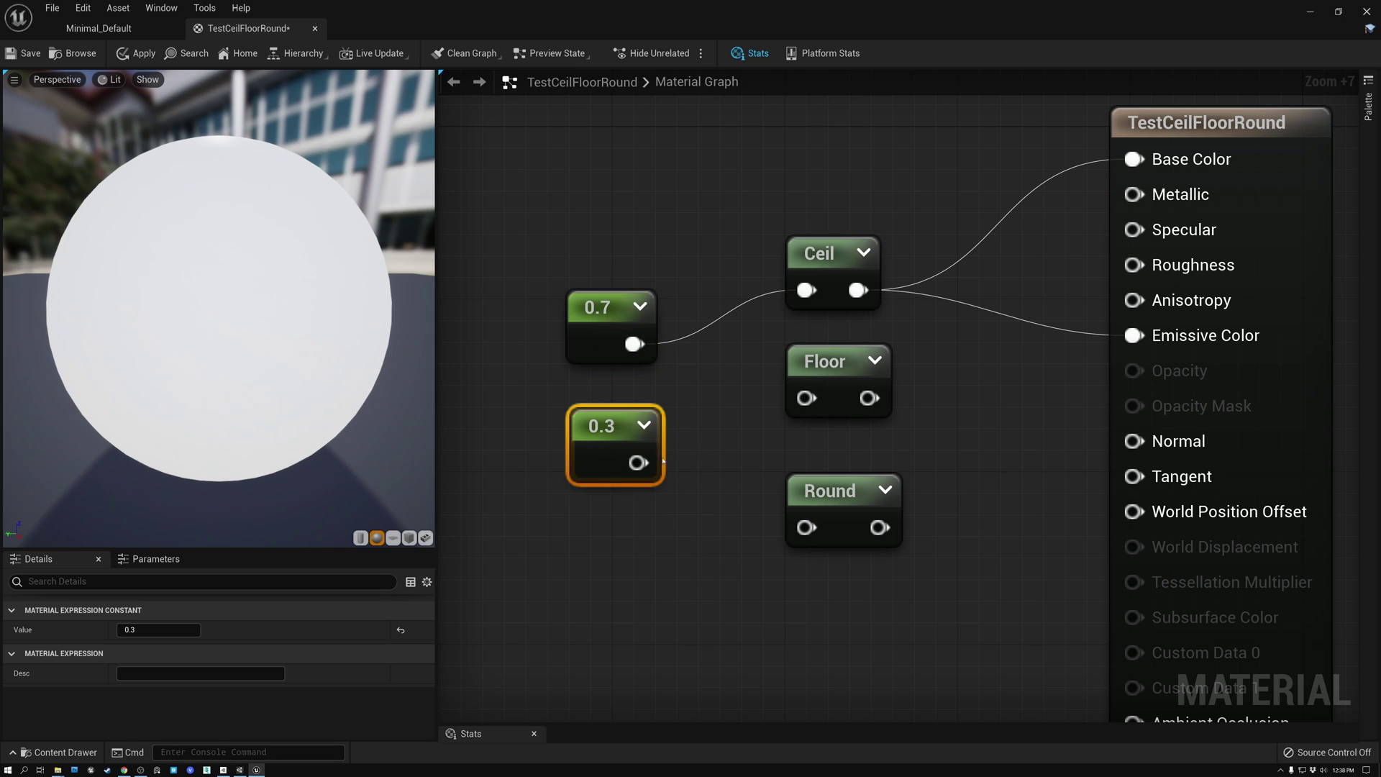
pyautogui.moveTo(637, 462); pyautogui.dragTo(806, 289)
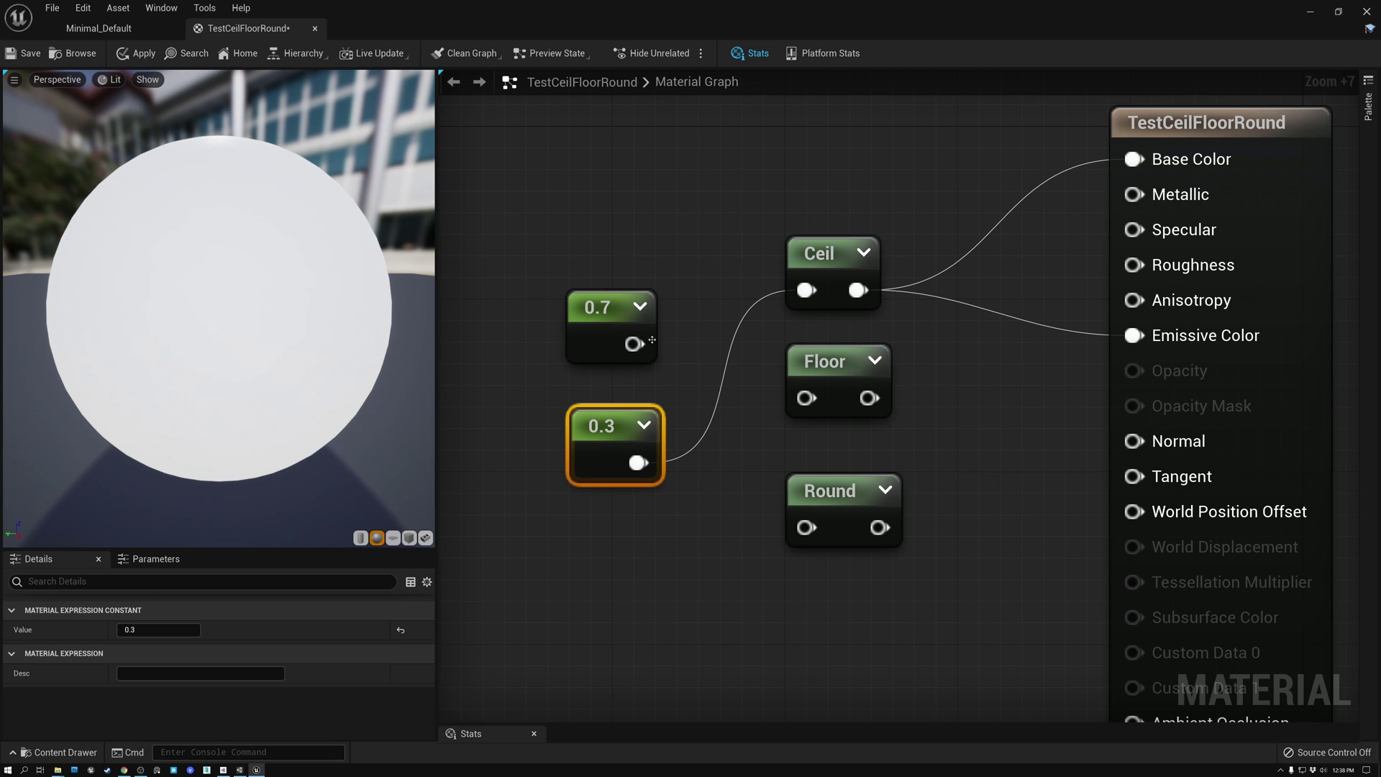
pyautogui.moveTo(652, 339); pyautogui.dragTo(1132, 160)
# - Route Floor's output to Base Color and Emissive Color and feed it 0.3 instead of 0.7
pyautogui.moveTo(869, 398); pyautogui.dragTo(1133, 335)
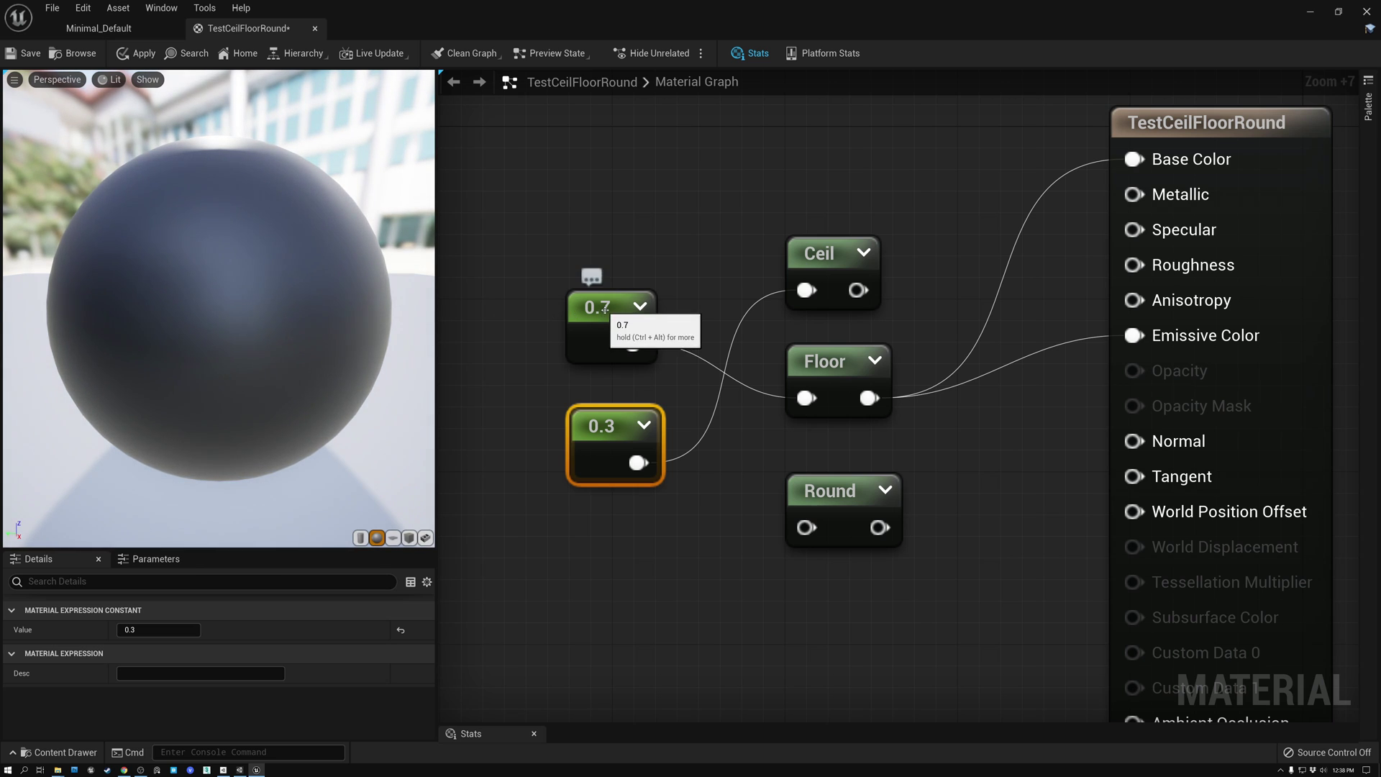
pyautogui.click(608, 316)
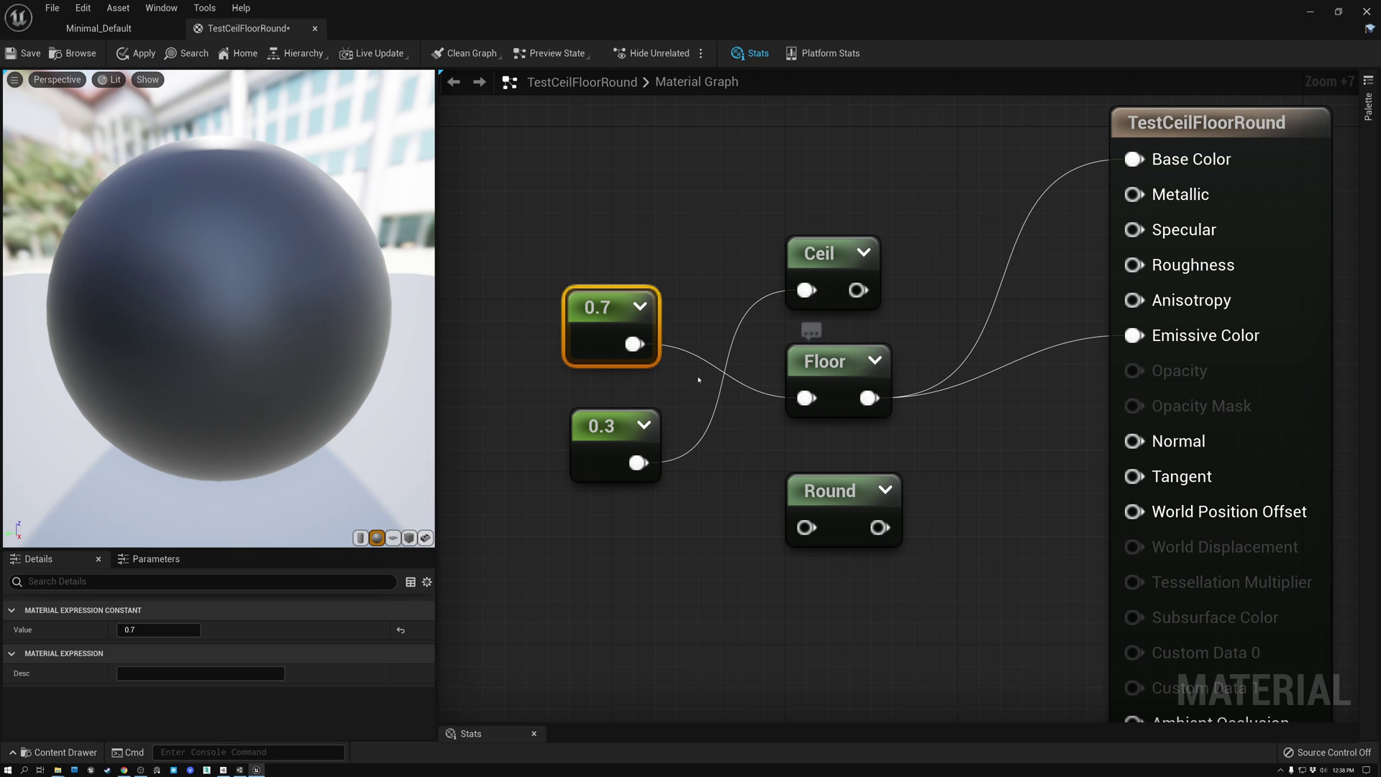
pyautogui.moveTo(637, 463); pyautogui.dragTo(806, 398)
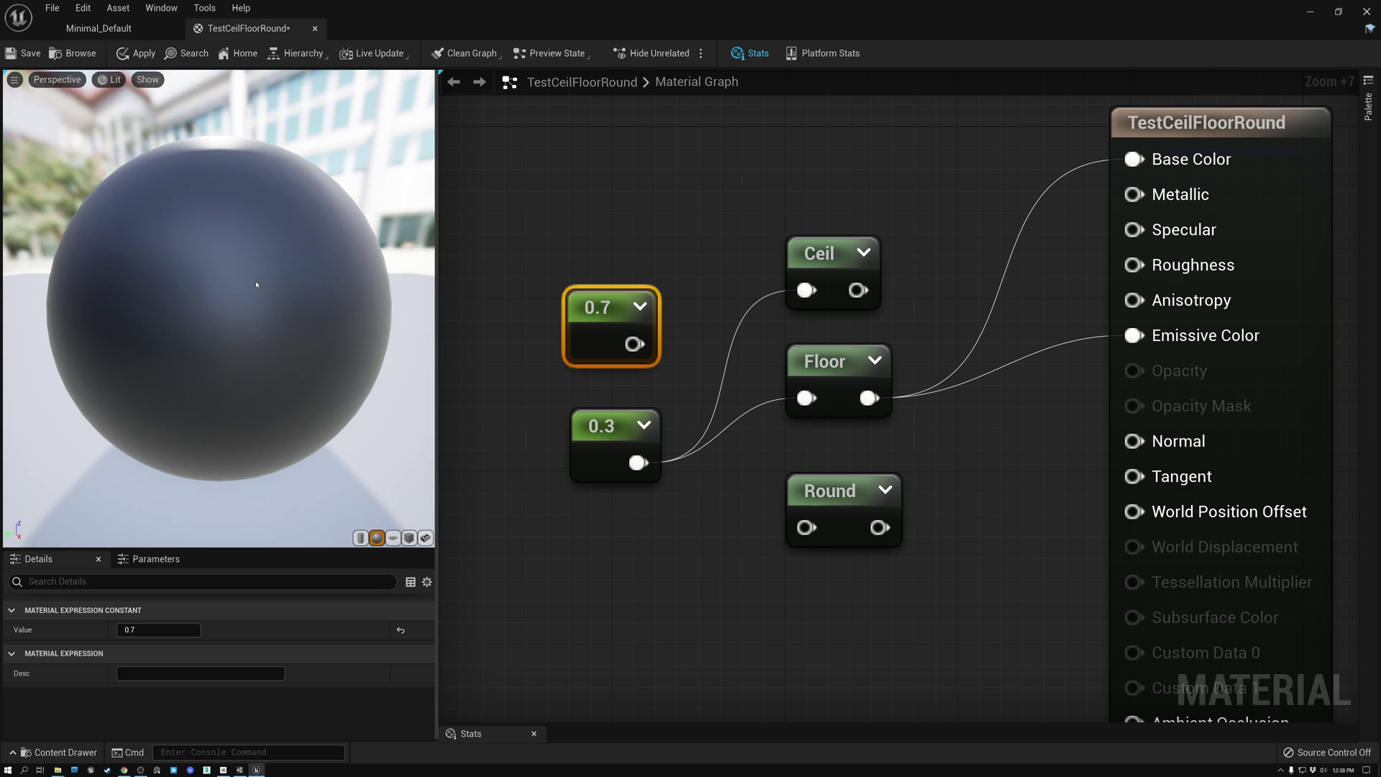
# - Wire Round's output to Base Color and Emissive Color, fed by 0.7 instead of 0.3
pyautogui.moveTo(879, 527); pyautogui.dragTo(1134, 159)
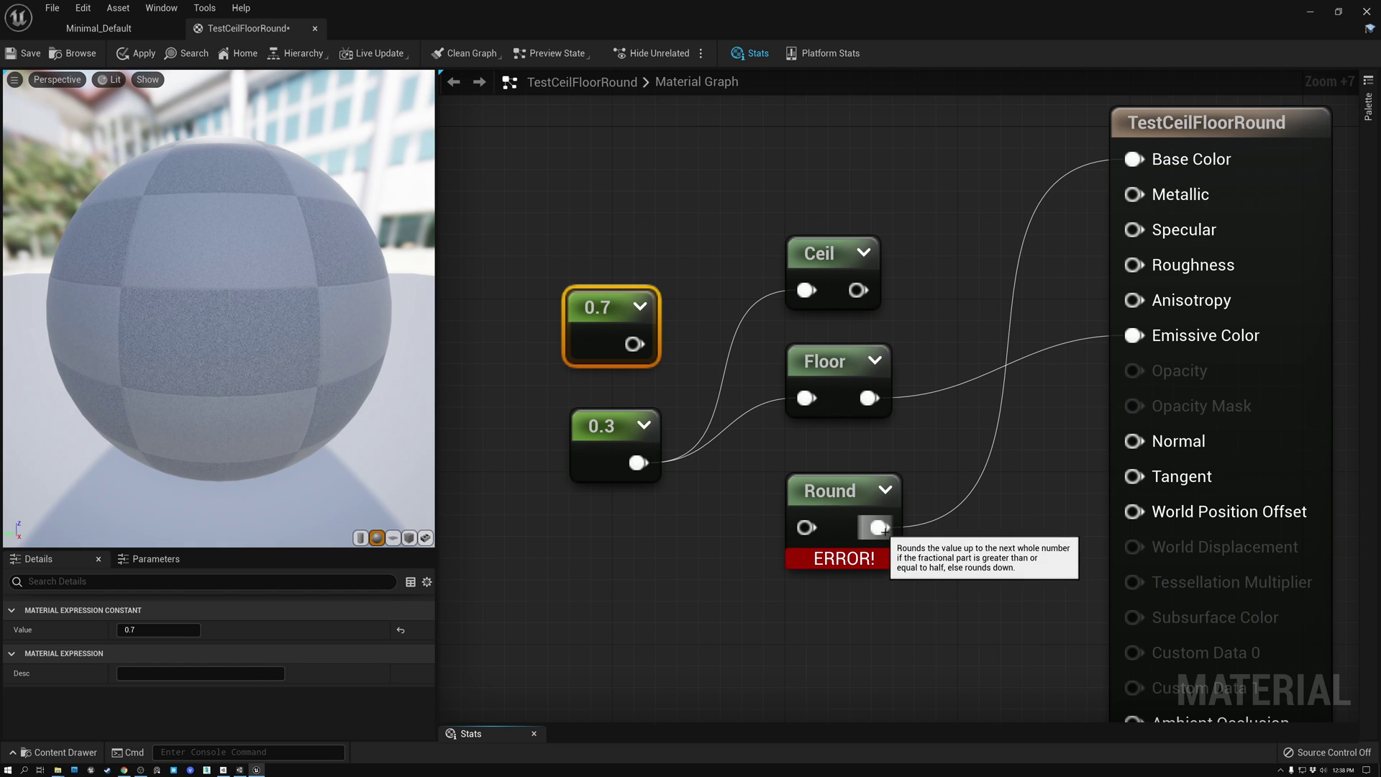
pyautogui.moveTo(878, 527); pyautogui.dragTo(1133, 335)
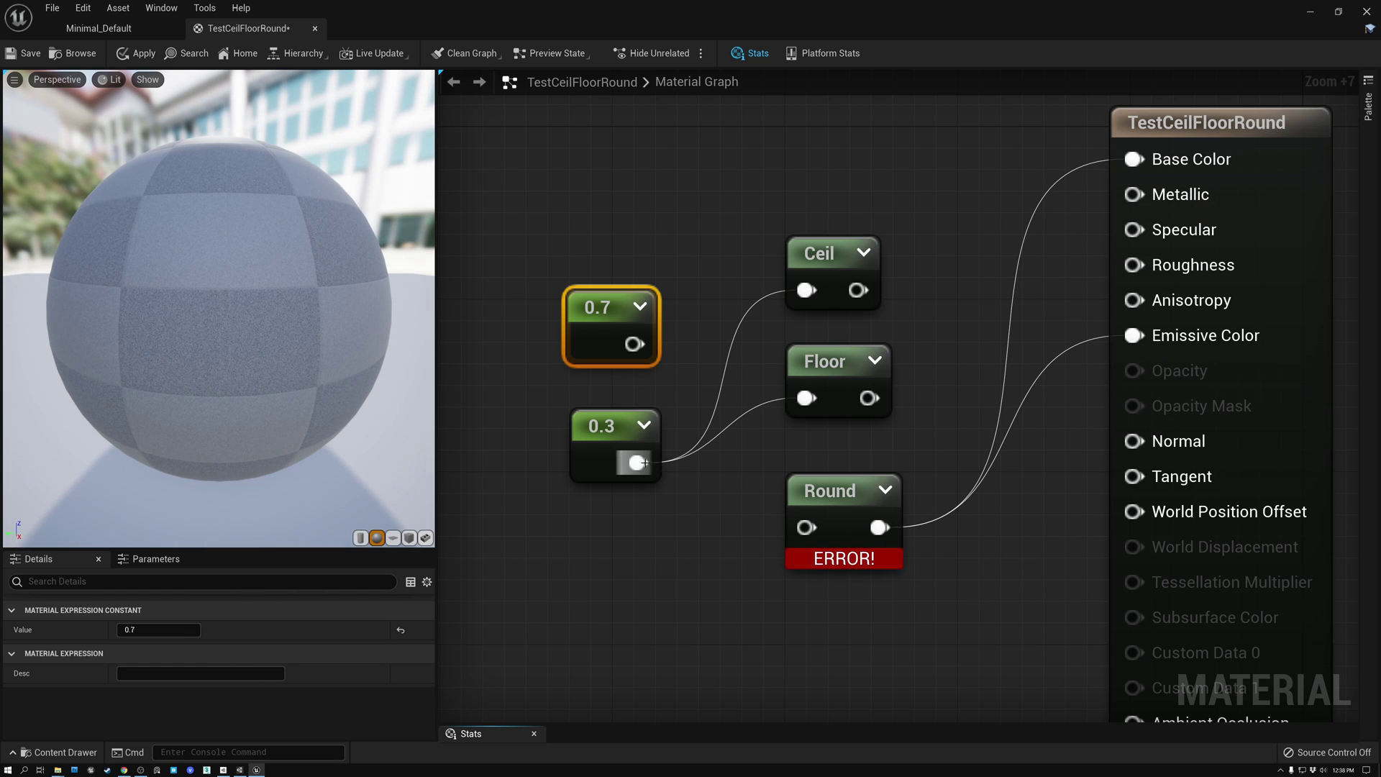
pyautogui.moveTo(637, 462); pyautogui.dragTo(806, 527)
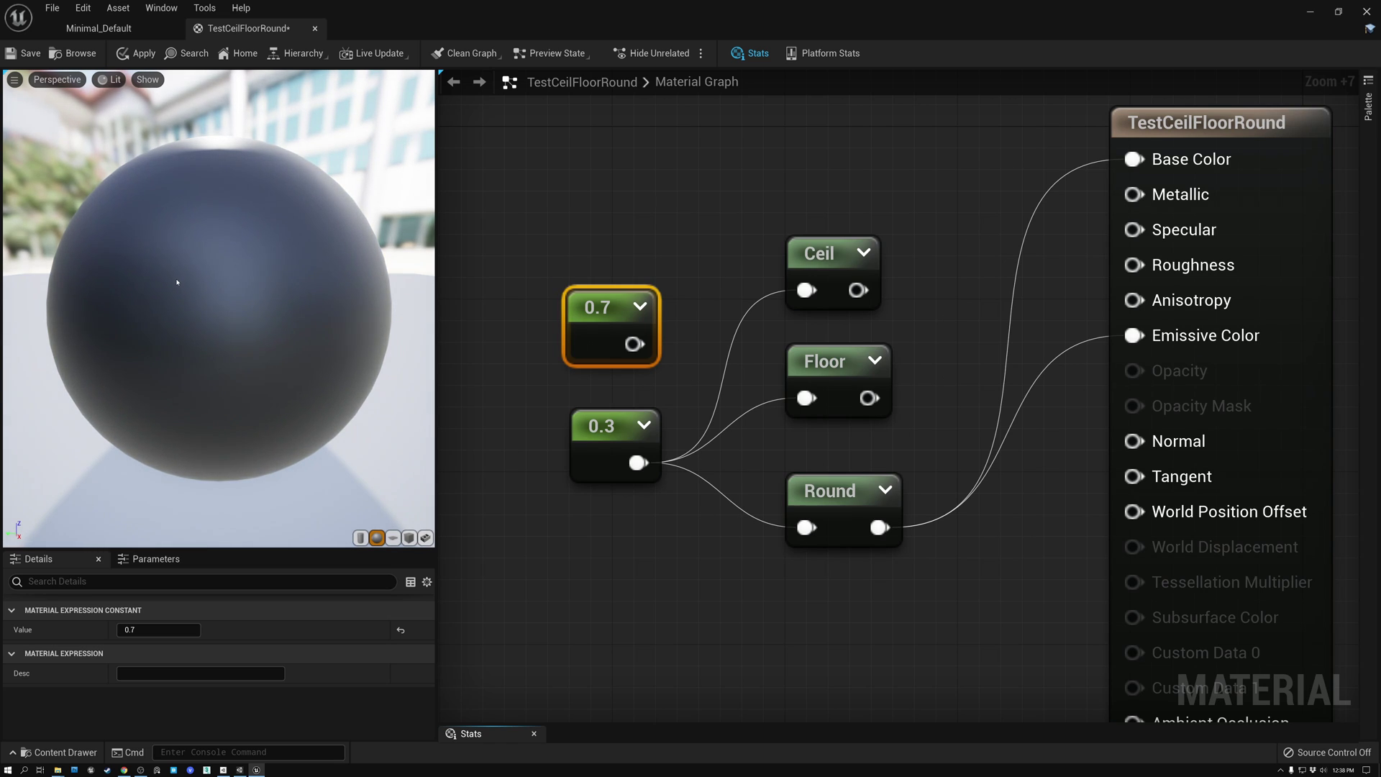
pyautogui.moveTo(634, 344); pyautogui.dragTo(804, 528)
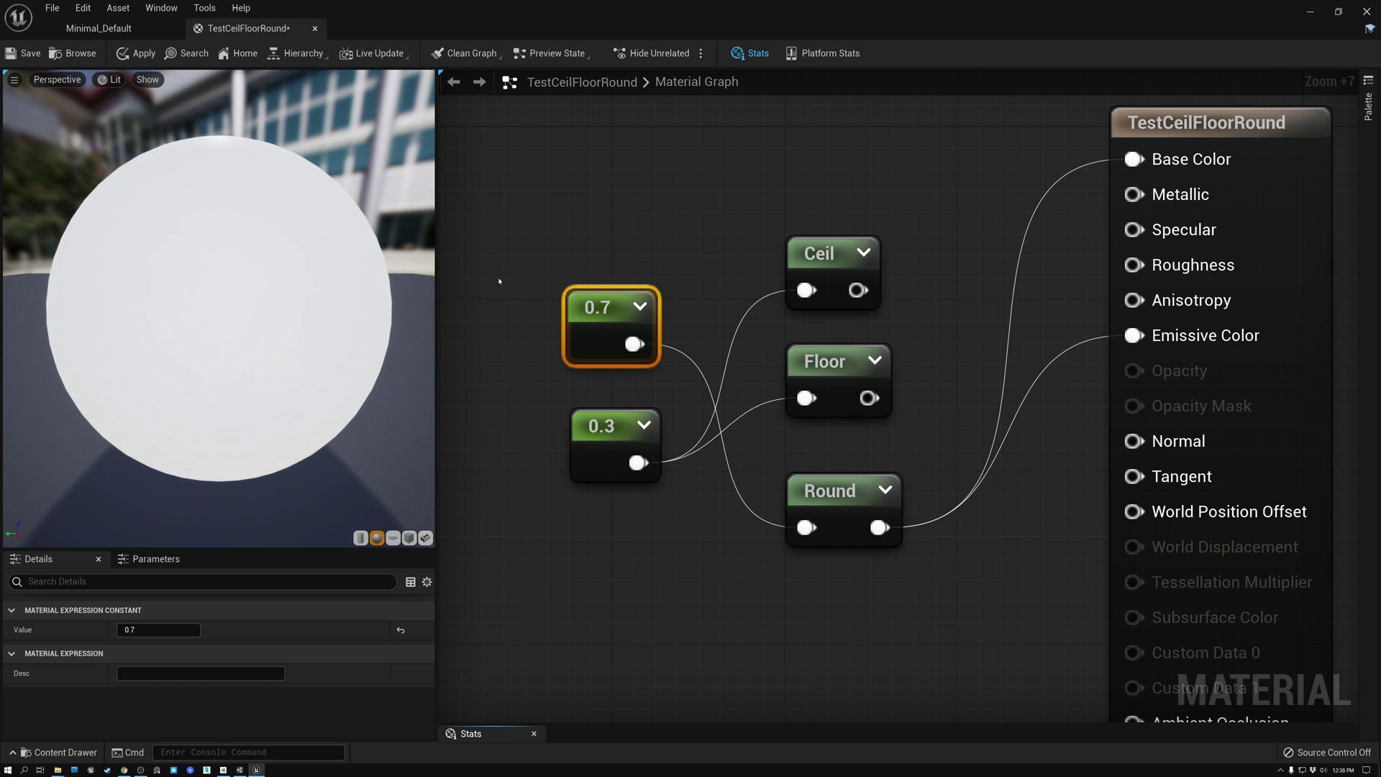
pyautogui.click(599, 437)
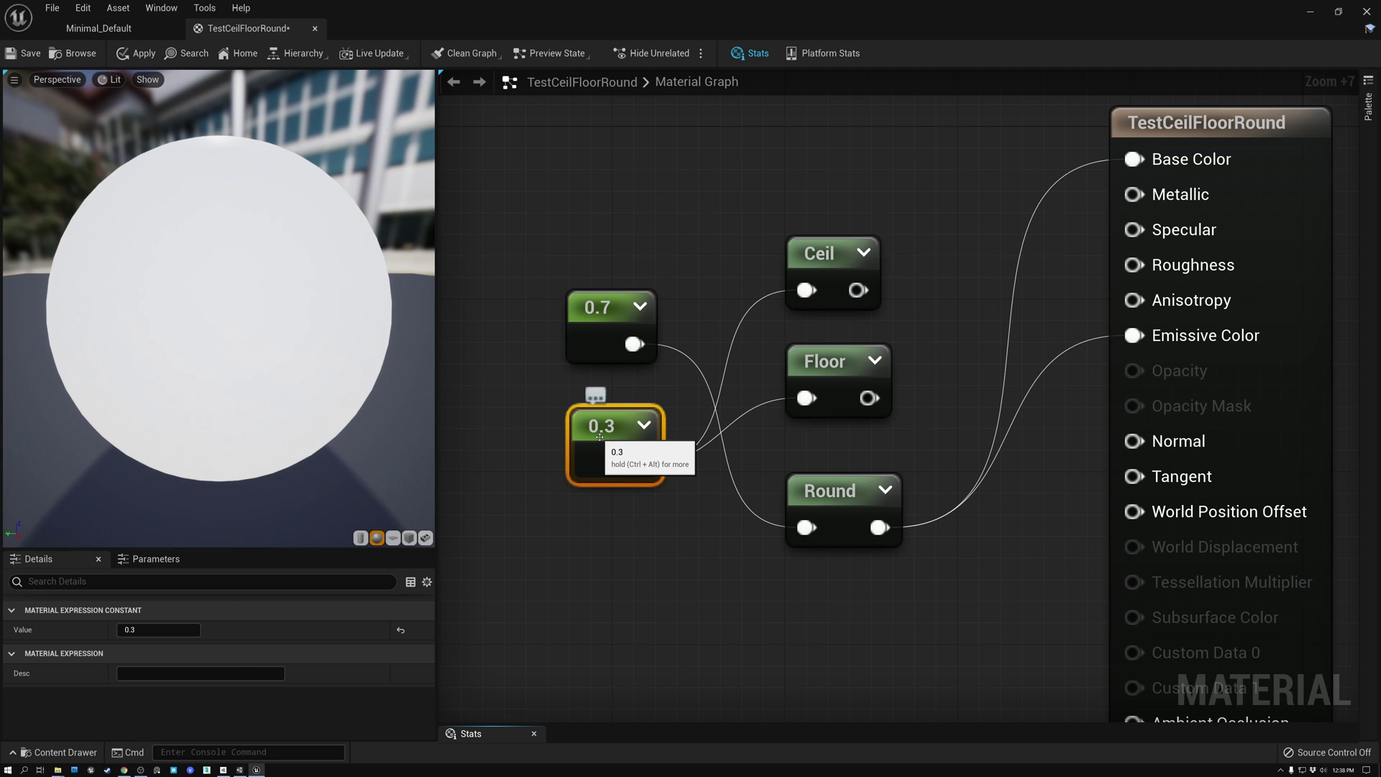
pyautogui.click(520, 237)
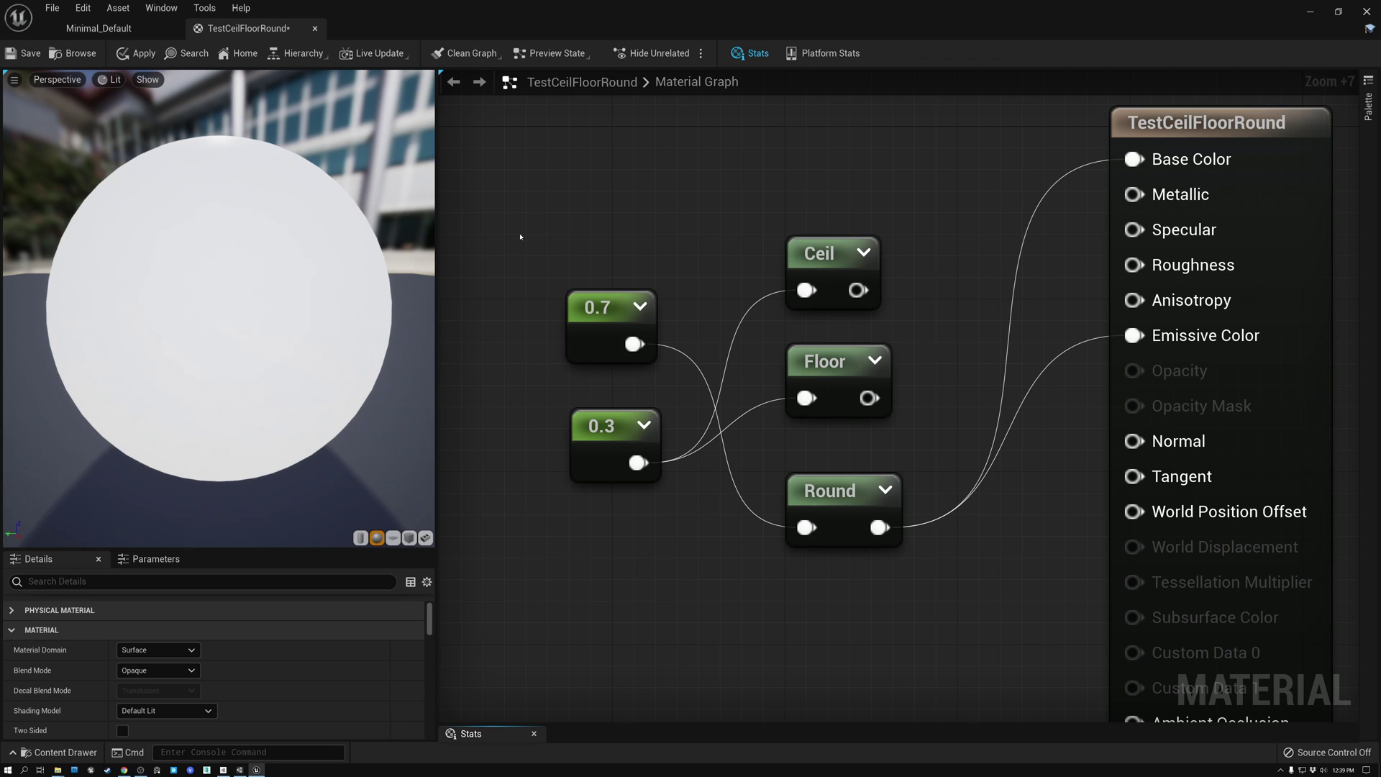
pyautogui.click(834, 271)
# - Orbit the preview sphere to check shading, then move Round up beside the Texture Sample
pyautogui.click(842, 382)
pyautogui.click(821, 491)
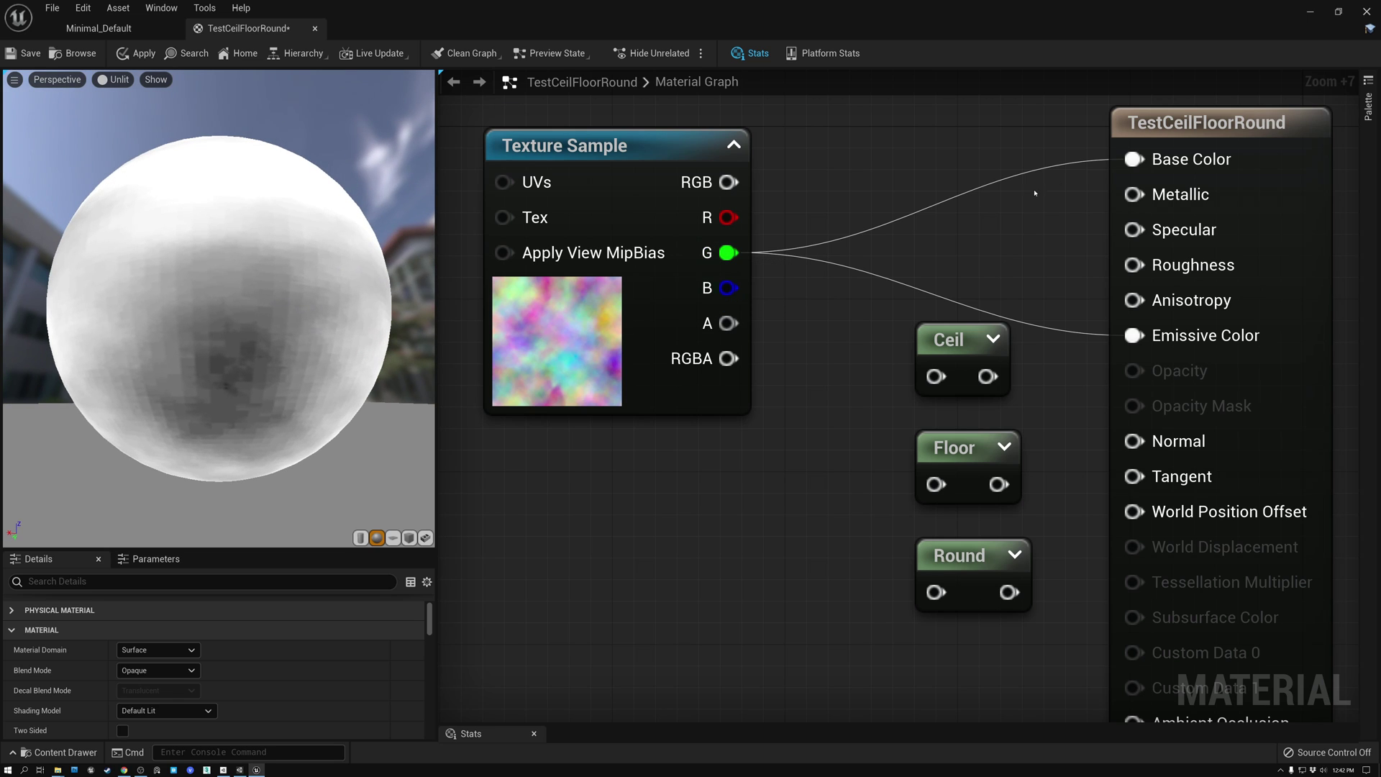
pyautogui.moveTo(299, 283); pyautogui.dragTo(326, 269)
pyautogui.moveTo(234, 235); pyautogui.dragTo(277, 225)
pyautogui.moveTo(109, 275)
pyautogui.mouseDown()
pyautogui.moveTo(213, 258)
pyautogui.moveTo(117, 227)
pyautogui.mouseUp()
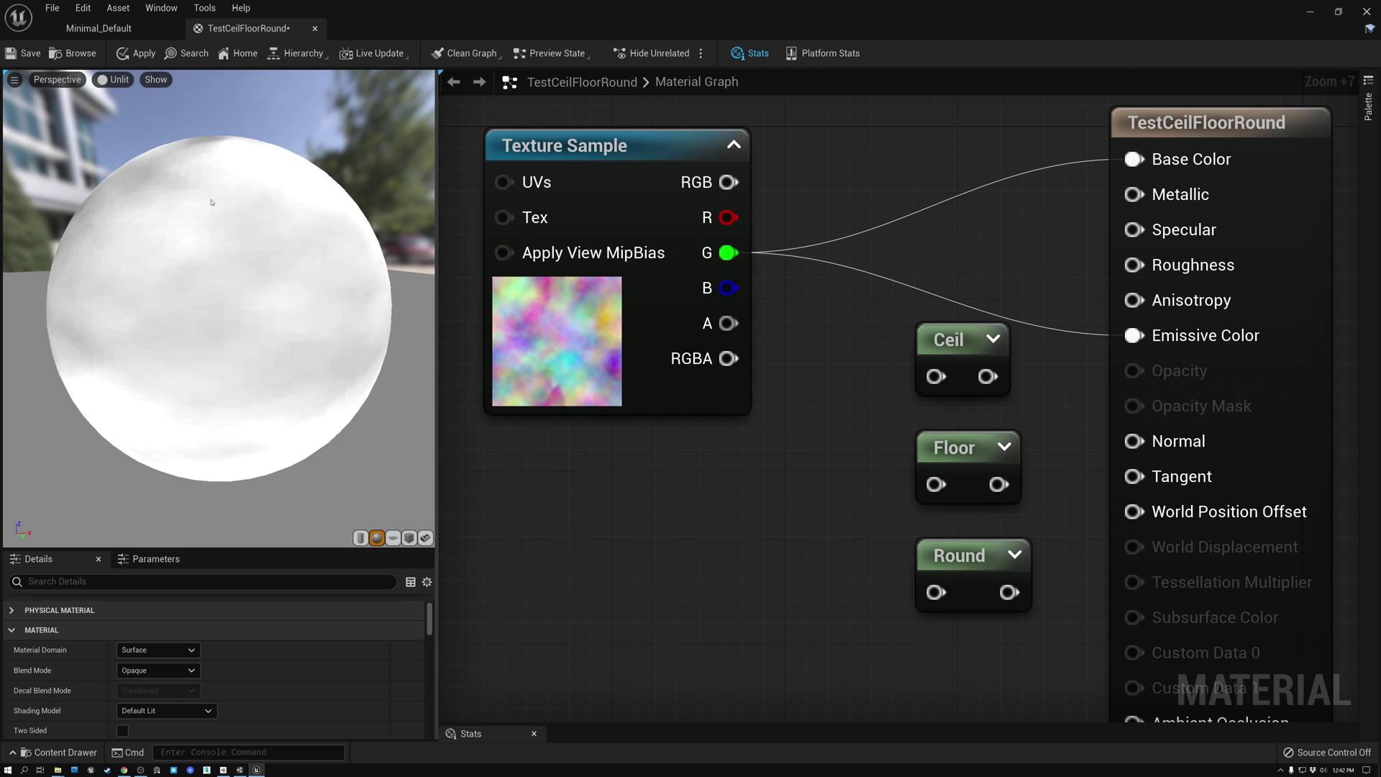
pyautogui.moveTo(202, 337); pyautogui.dragTo(292, 317)
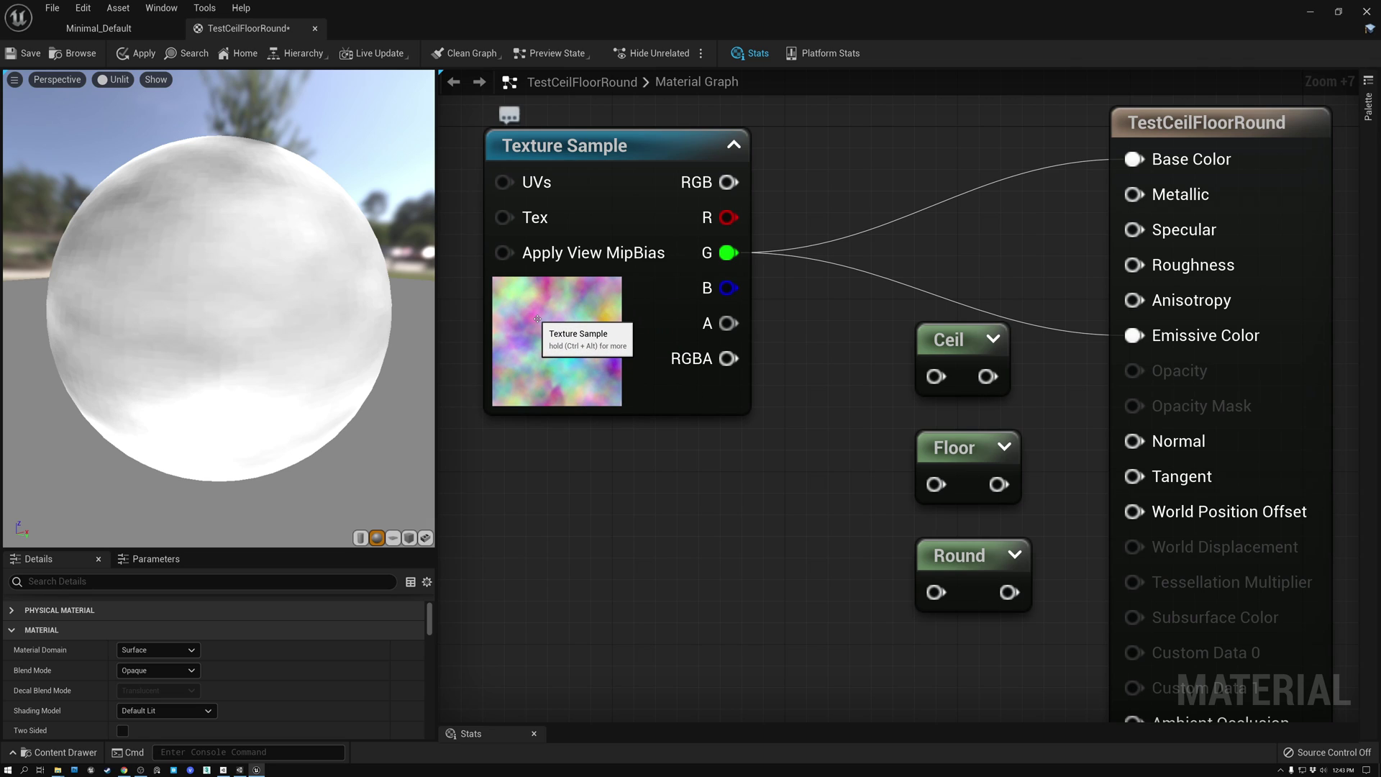
pyautogui.moveTo(288, 288); pyautogui.dragTo(158, 274)
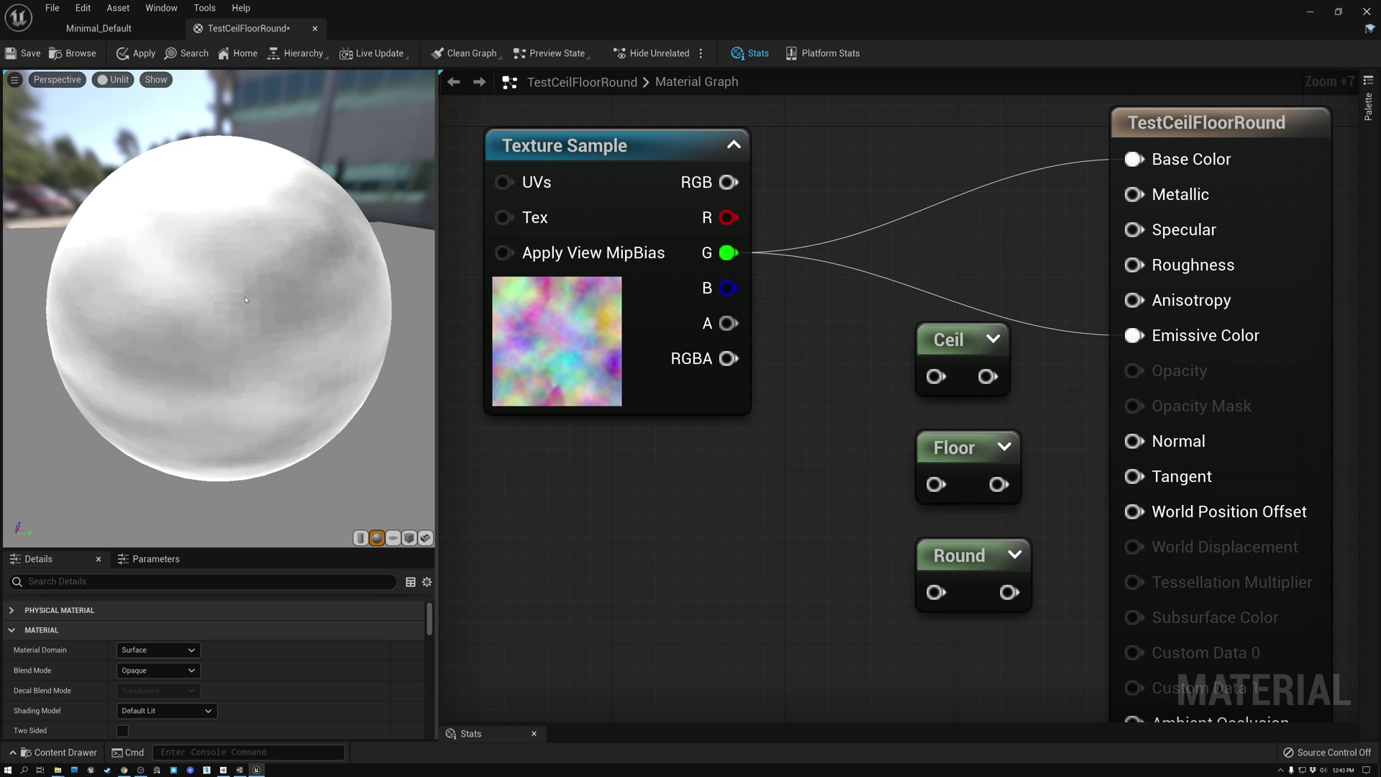
pyautogui.moveTo(219, 248); pyautogui.dragTo(156, 331)
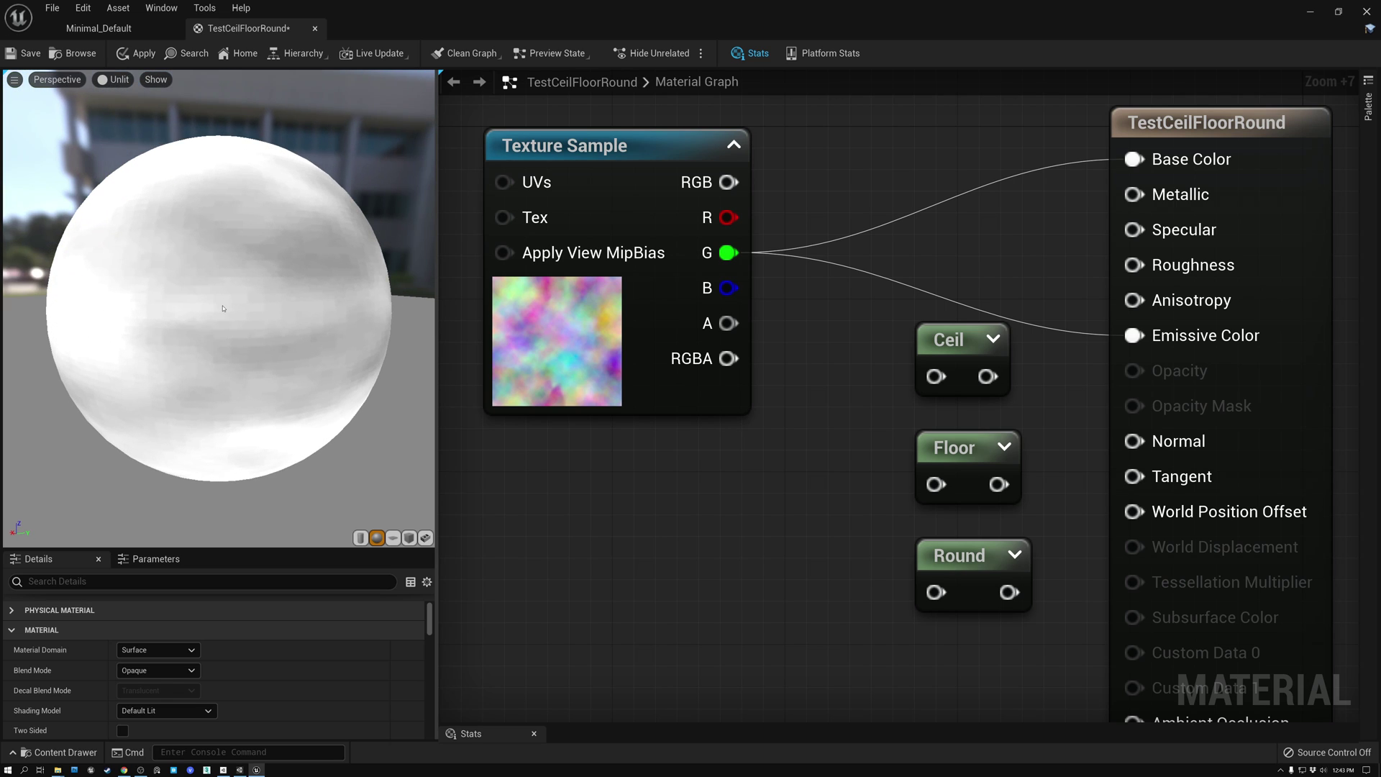
pyautogui.moveTo(982, 578); pyautogui.dragTo(891, 184)
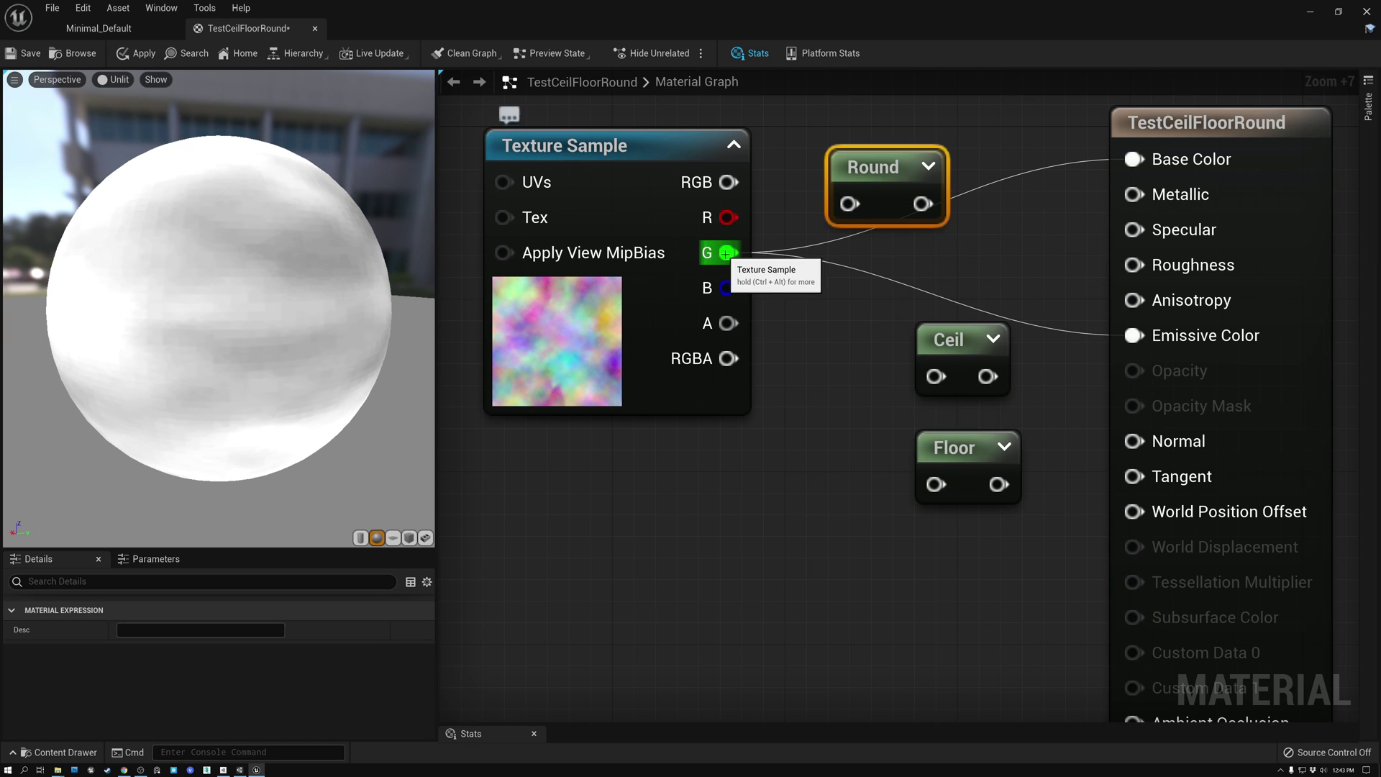
pyautogui.moveTo(728, 252); pyautogui.dragTo(1135, 159)
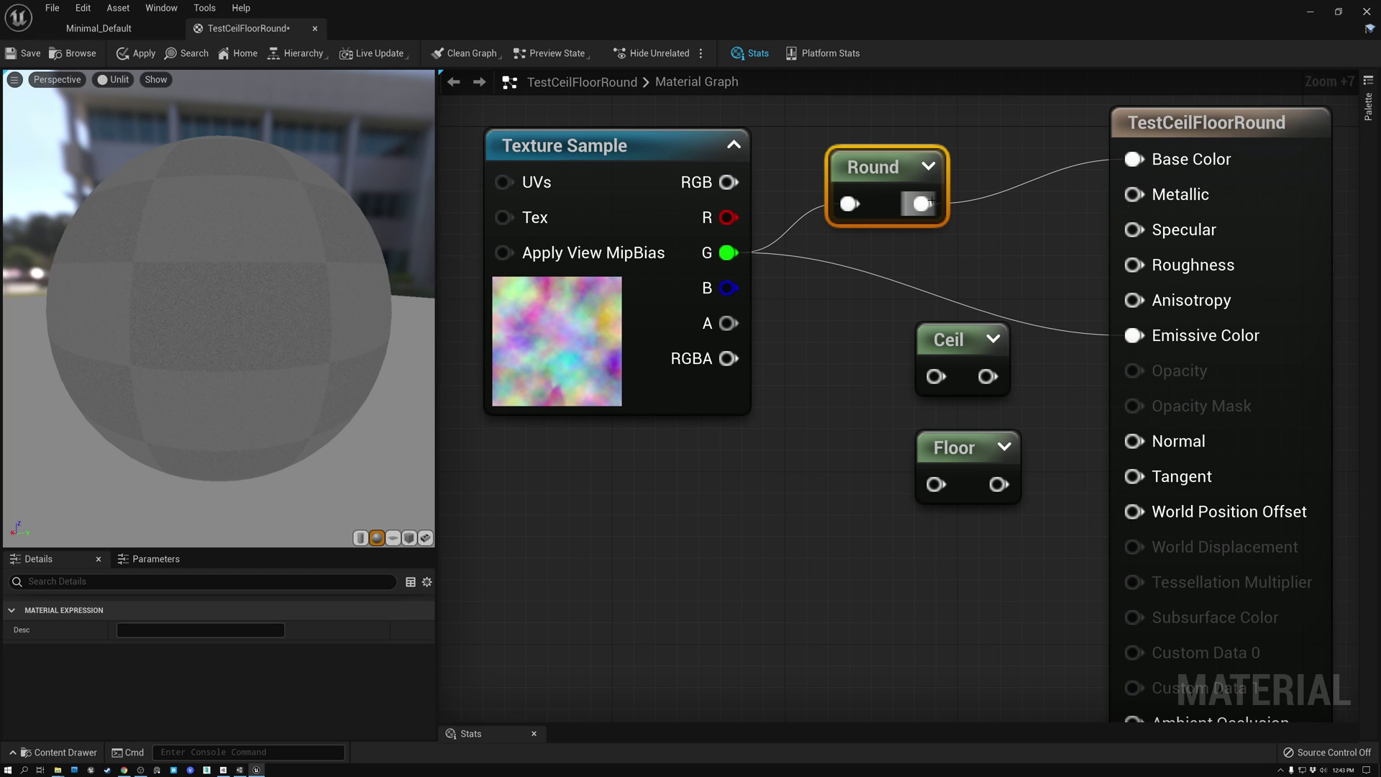
pyautogui.moveTo(923, 204); pyautogui.dragTo(1134, 335)
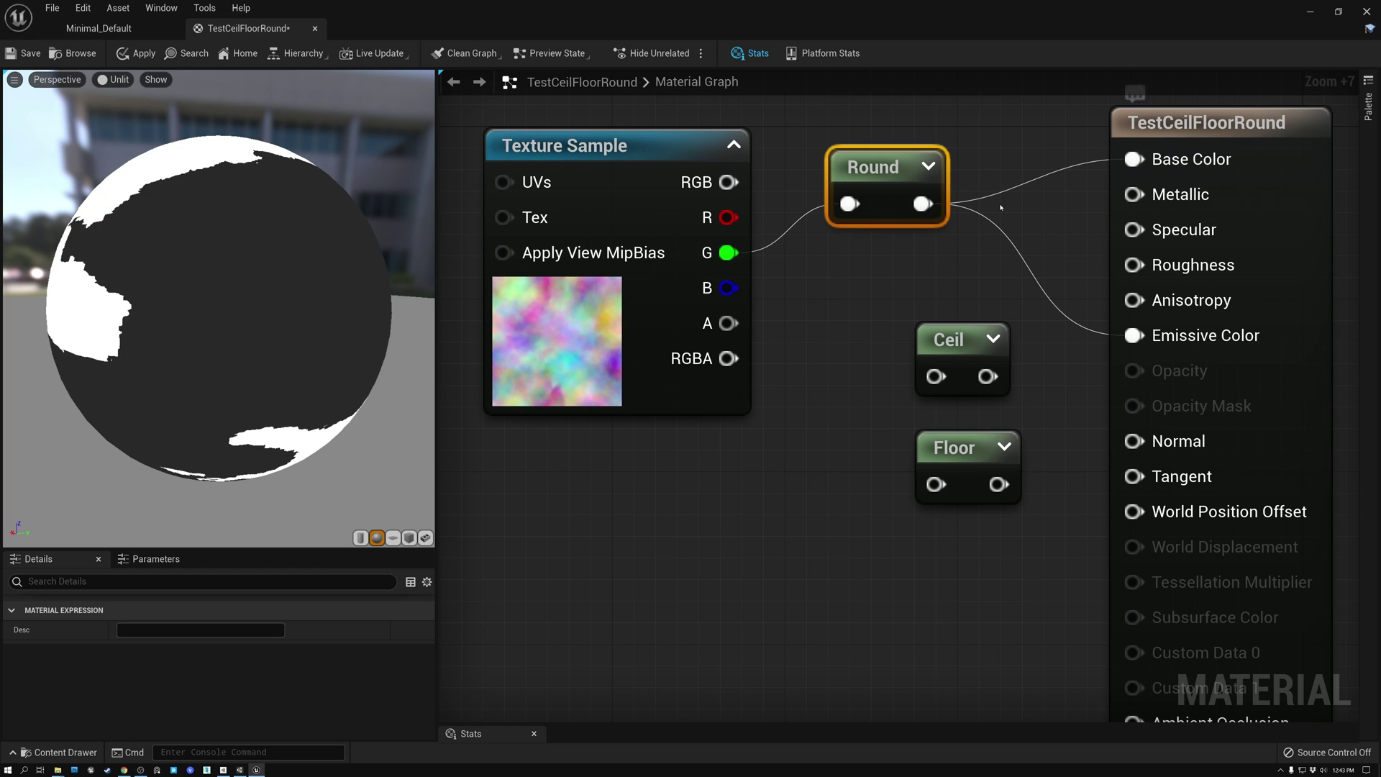
pyautogui.moveTo(887, 159); pyautogui.dragTo(887, 203)
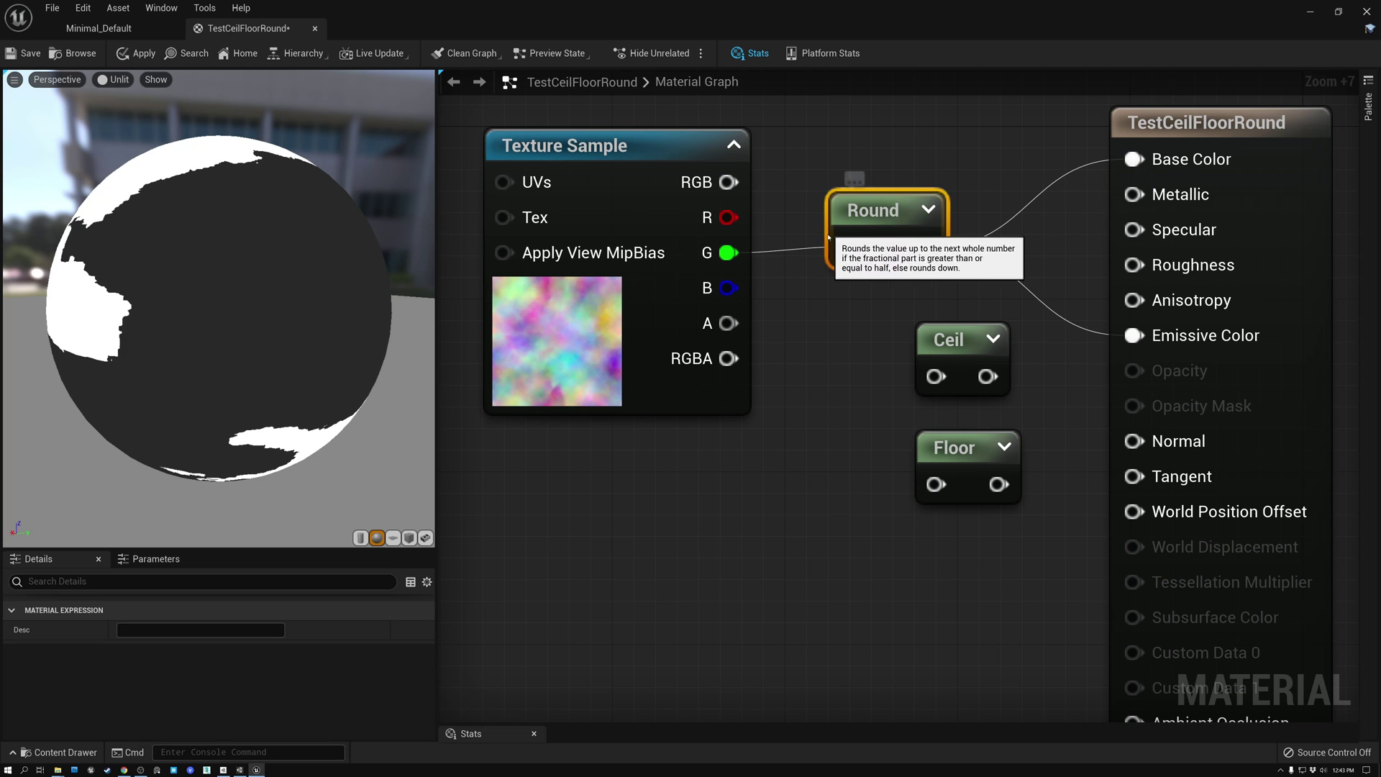
pyautogui.moveTo(299, 296); pyautogui.dragTo(367, 289)
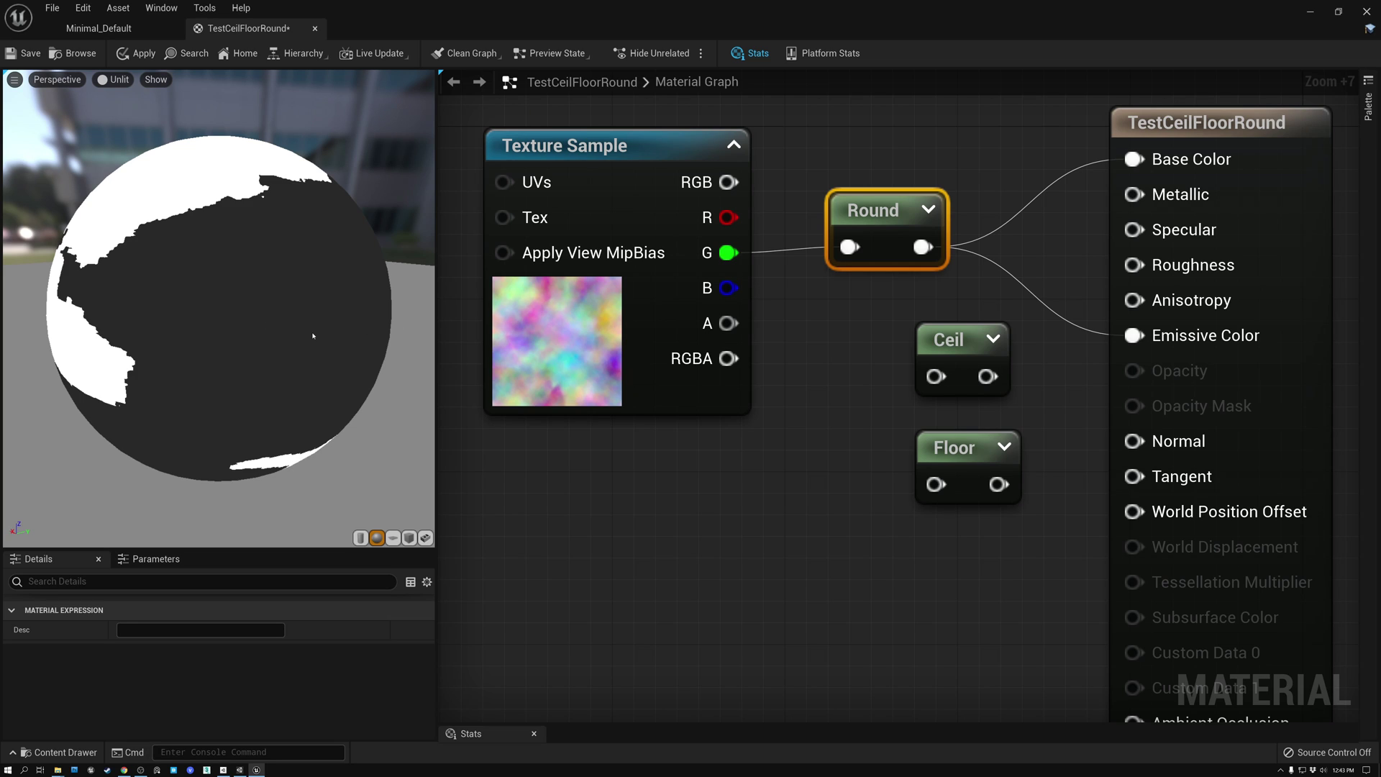
pyautogui.moveTo(313, 336)
pyautogui.mouseDown()
pyautogui.moveTo(374, 333)
pyautogui.moveTo(313, 336)
pyautogui.mouseUp()
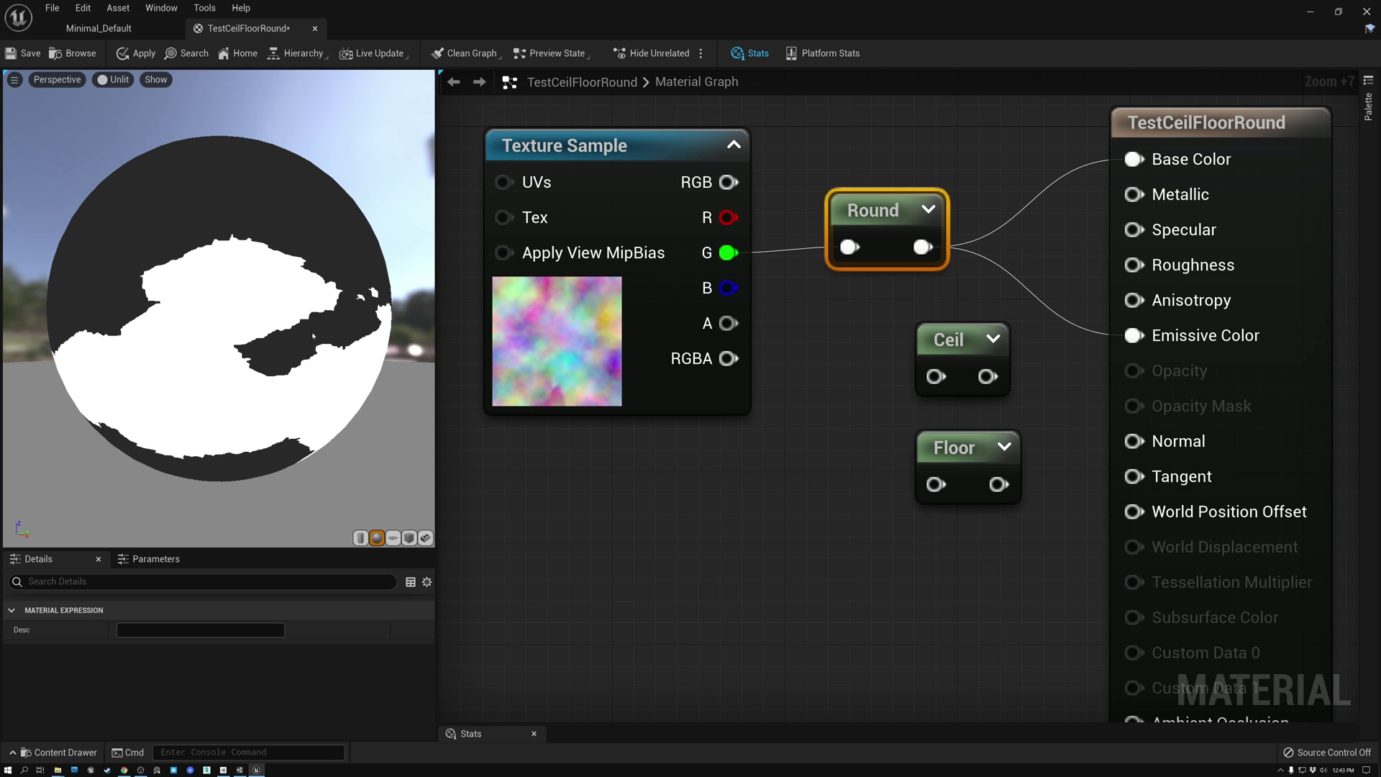
pyautogui.moveTo(292, 330); pyautogui.dragTo(359, 320)
pyautogui.moveTo(279, 351); pyautogui.dragTo(167, 244)
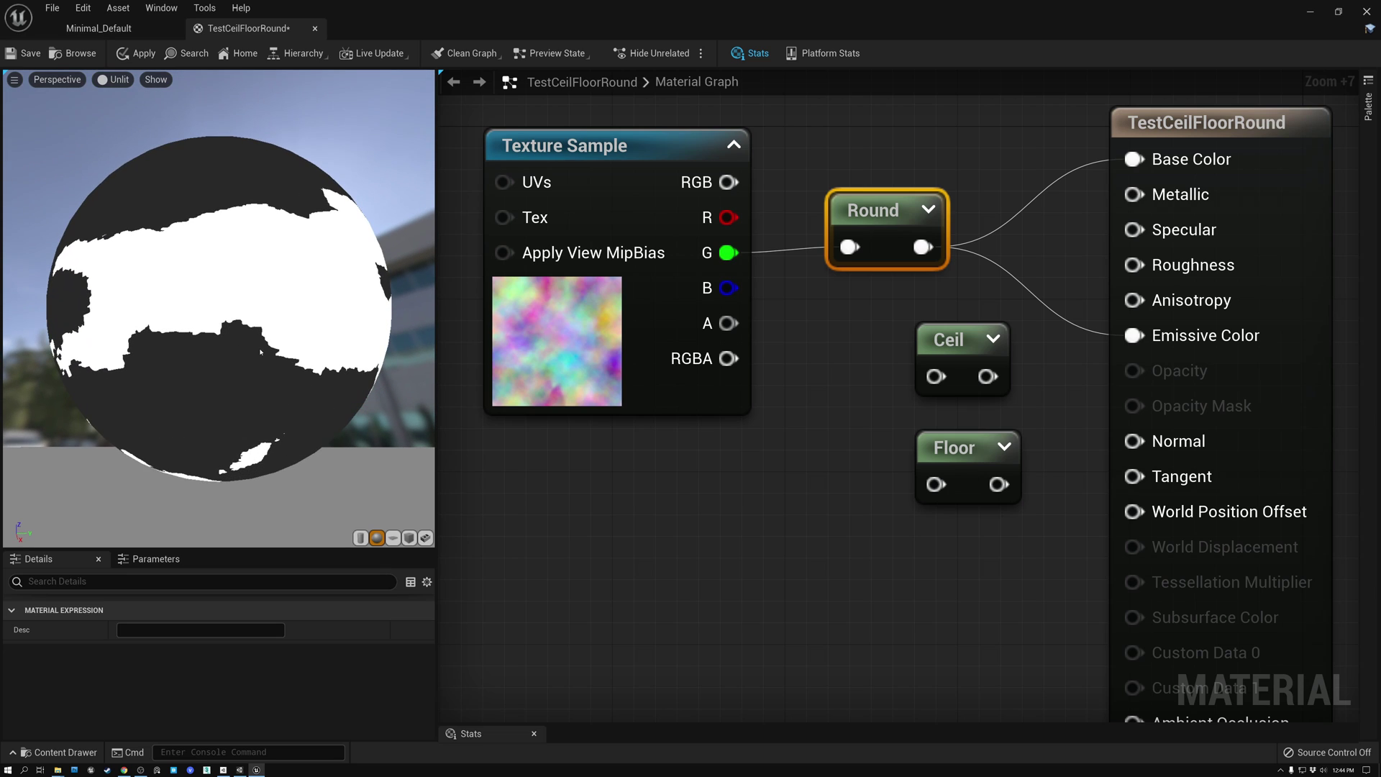
pyautogui.moveTo(260, 351); pyautogui.dragTo(202, 342)
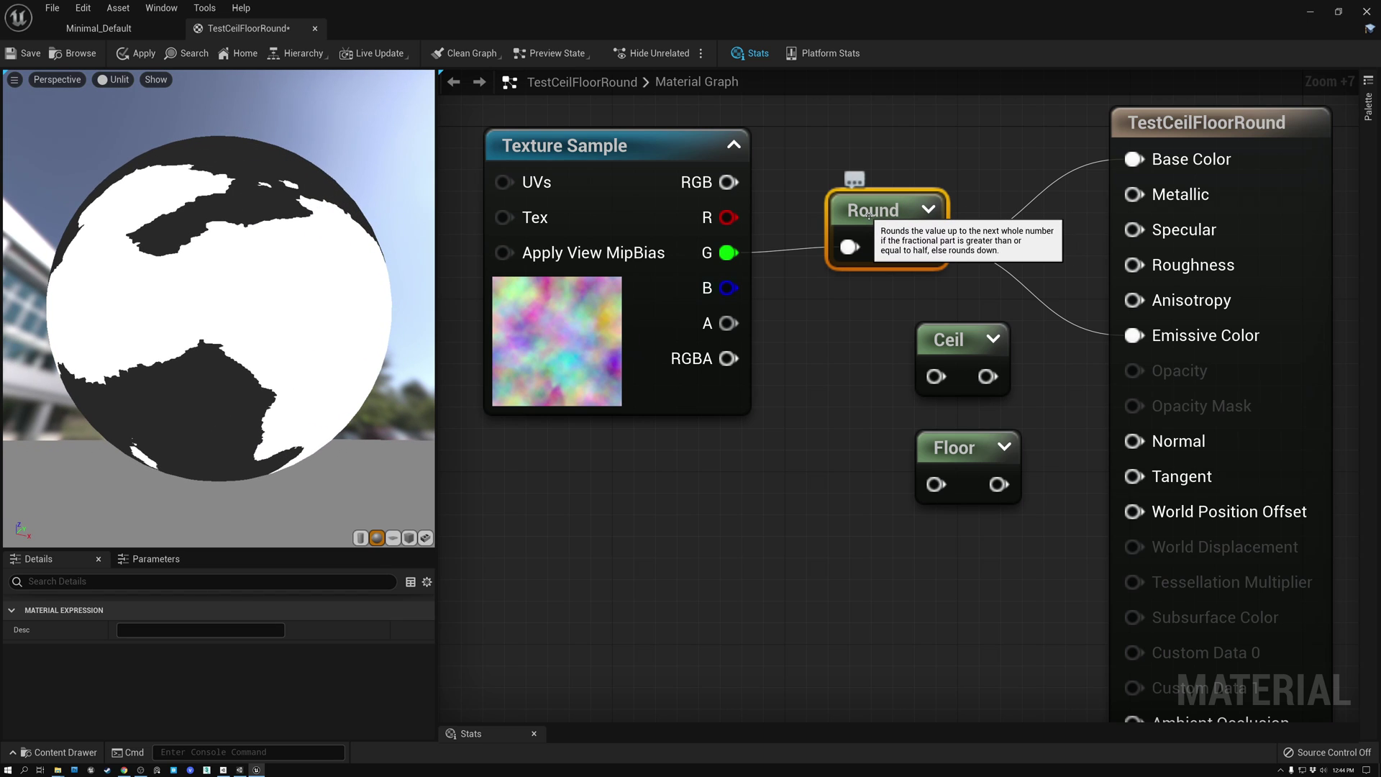
pyautogui.moveTo(338, 280); pyautogui.dragTo(294, 275)
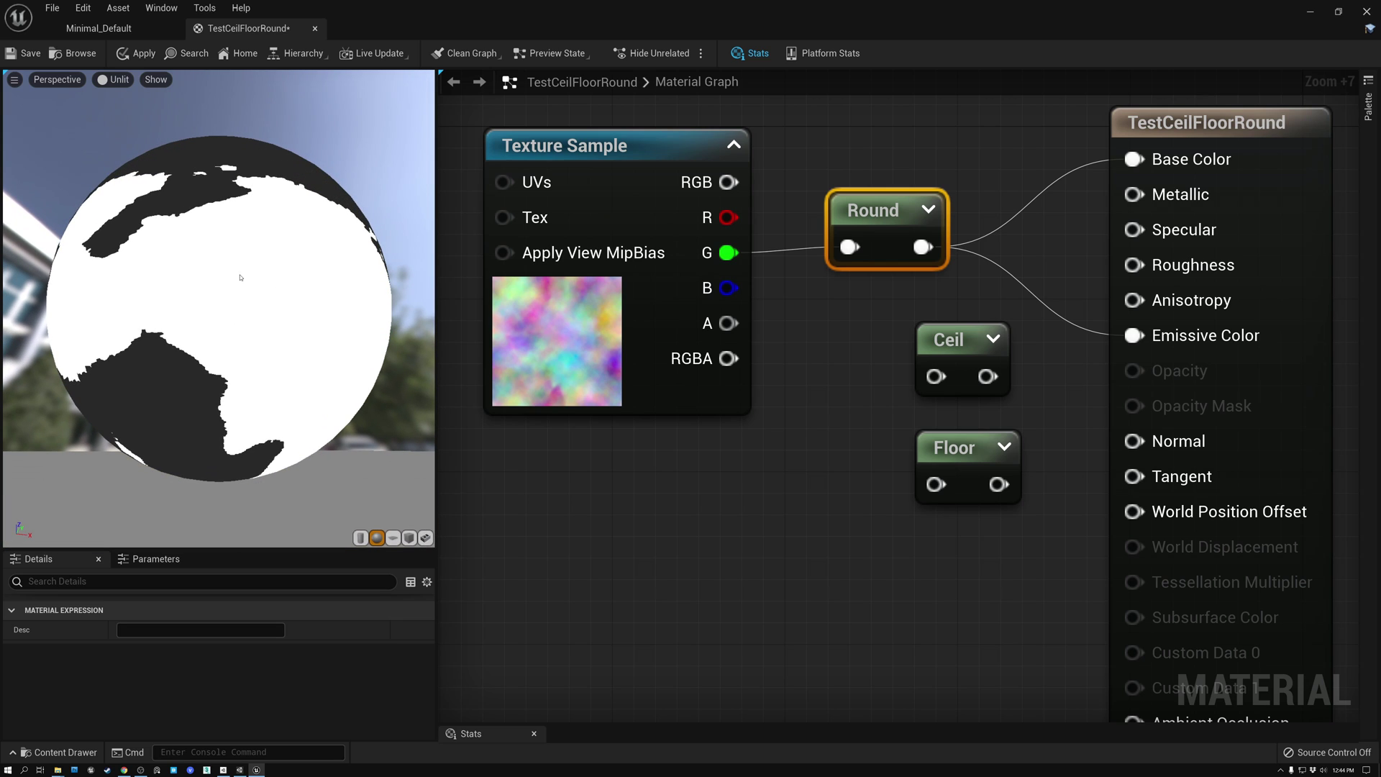
pyautogui.moveTo(152, 395); pyautogui.dragTo(159, 360)
pyautogui.moveTo(115, 220); pyautogui.dragTo(175, 228)
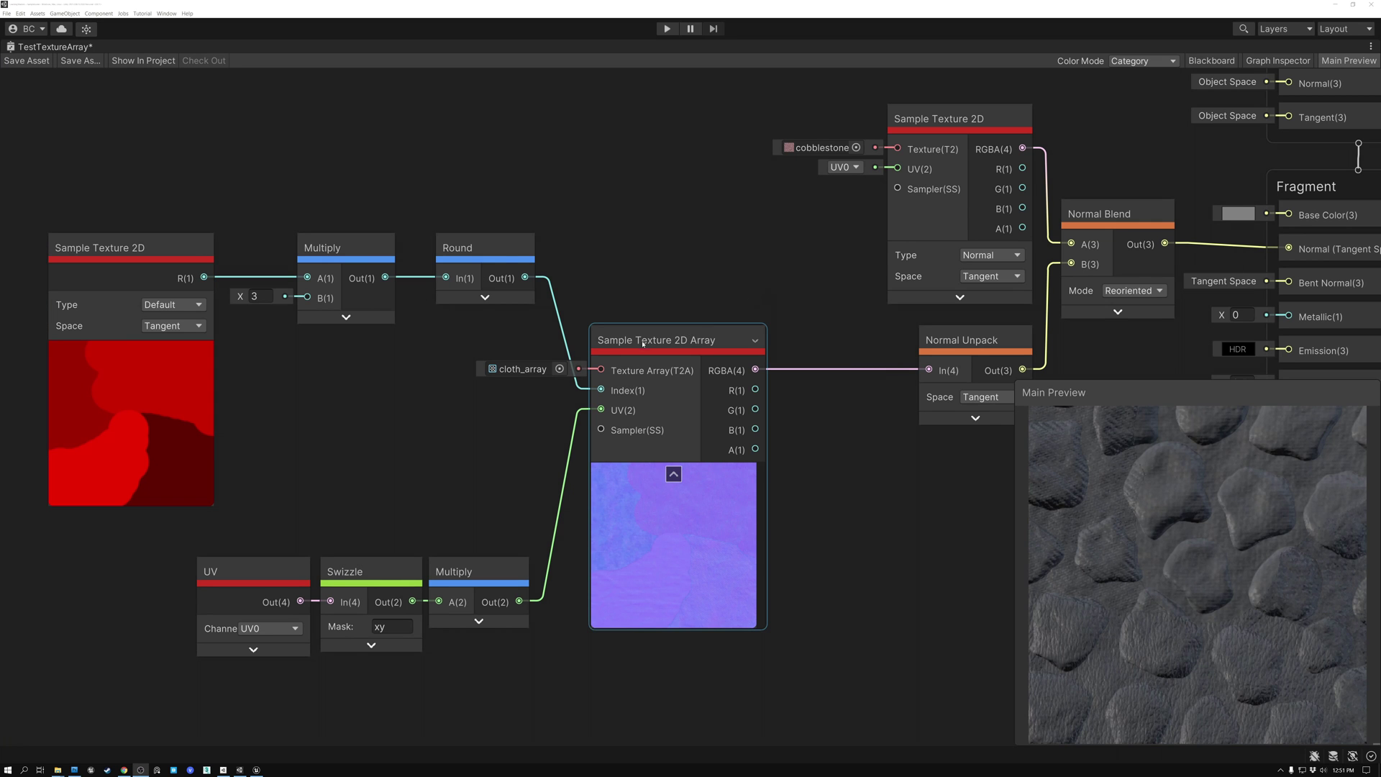
# - Select the Sample Texture 2D Array node, then switch to cloth_array.tga in Photoshop
pyautogui.click(616, 347)
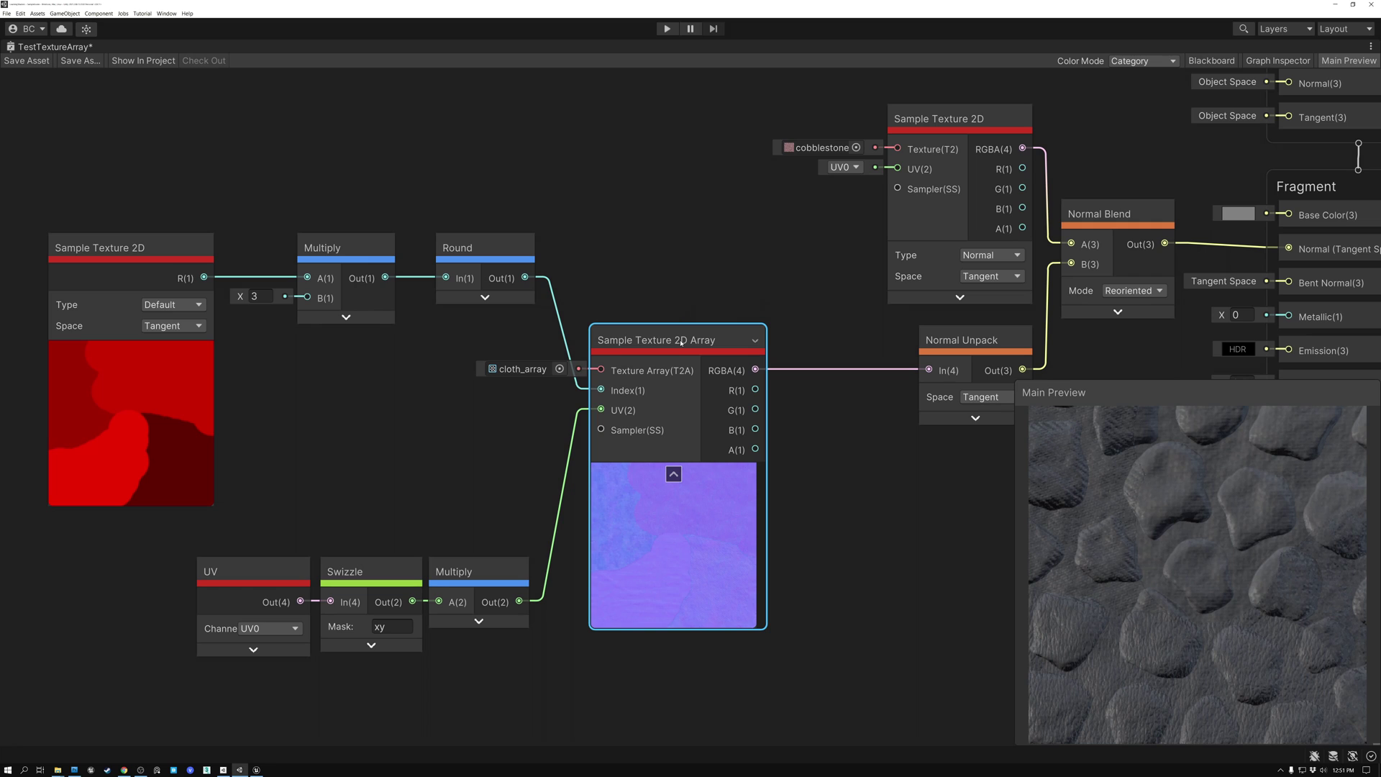
pyautogui.hotkey('alt', 'Tab')
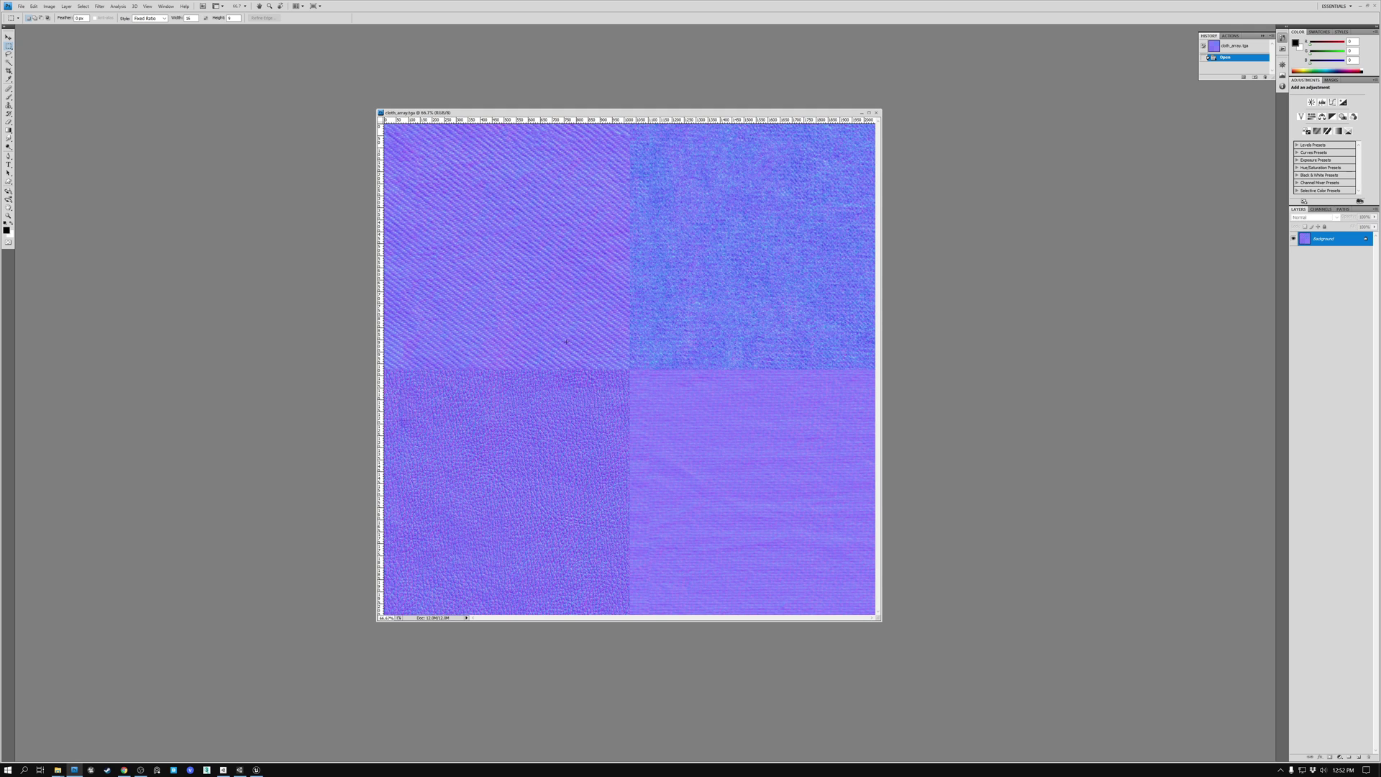
# - Zoom the cloth_array texture to Actual Pixels (100%)
pyautogui.press('z')
pyautogui.click(584, 284)
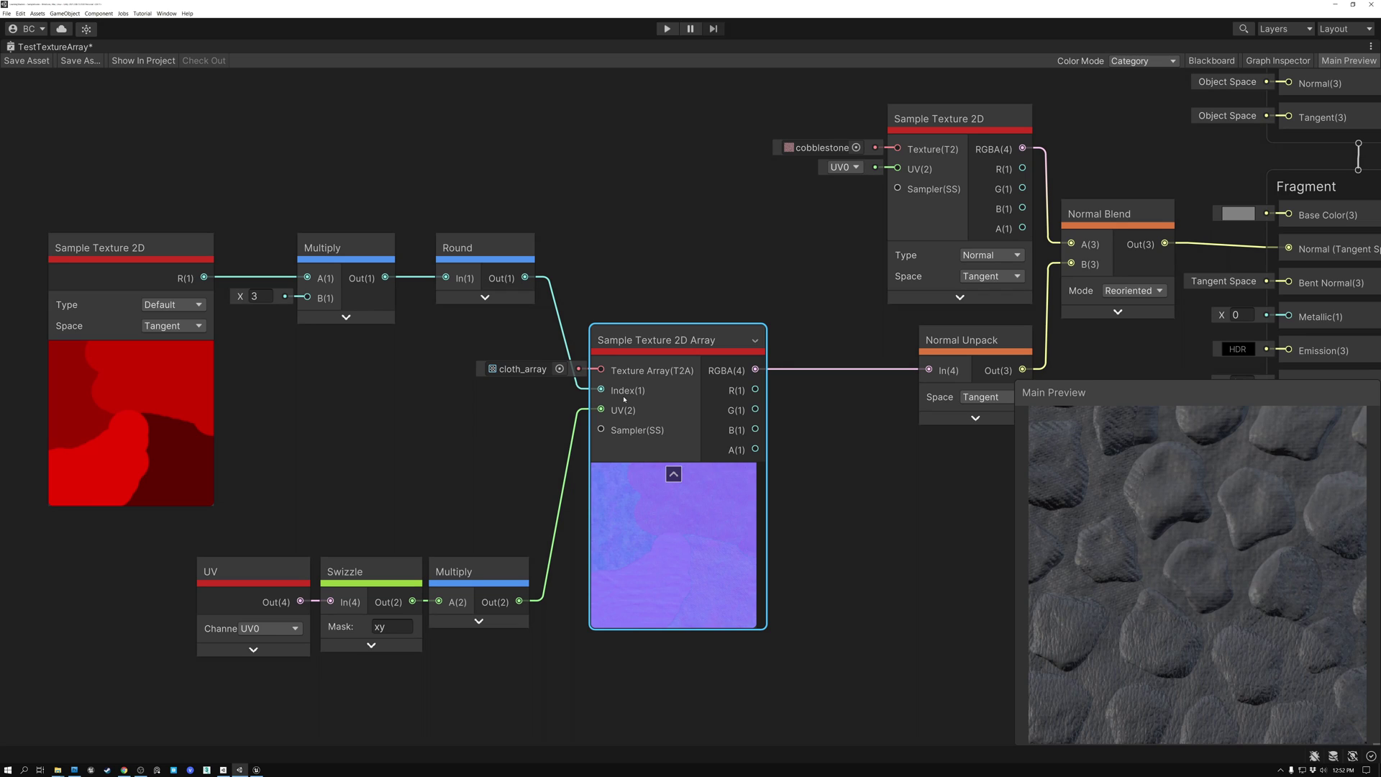
pyautogui.click(110, 249)
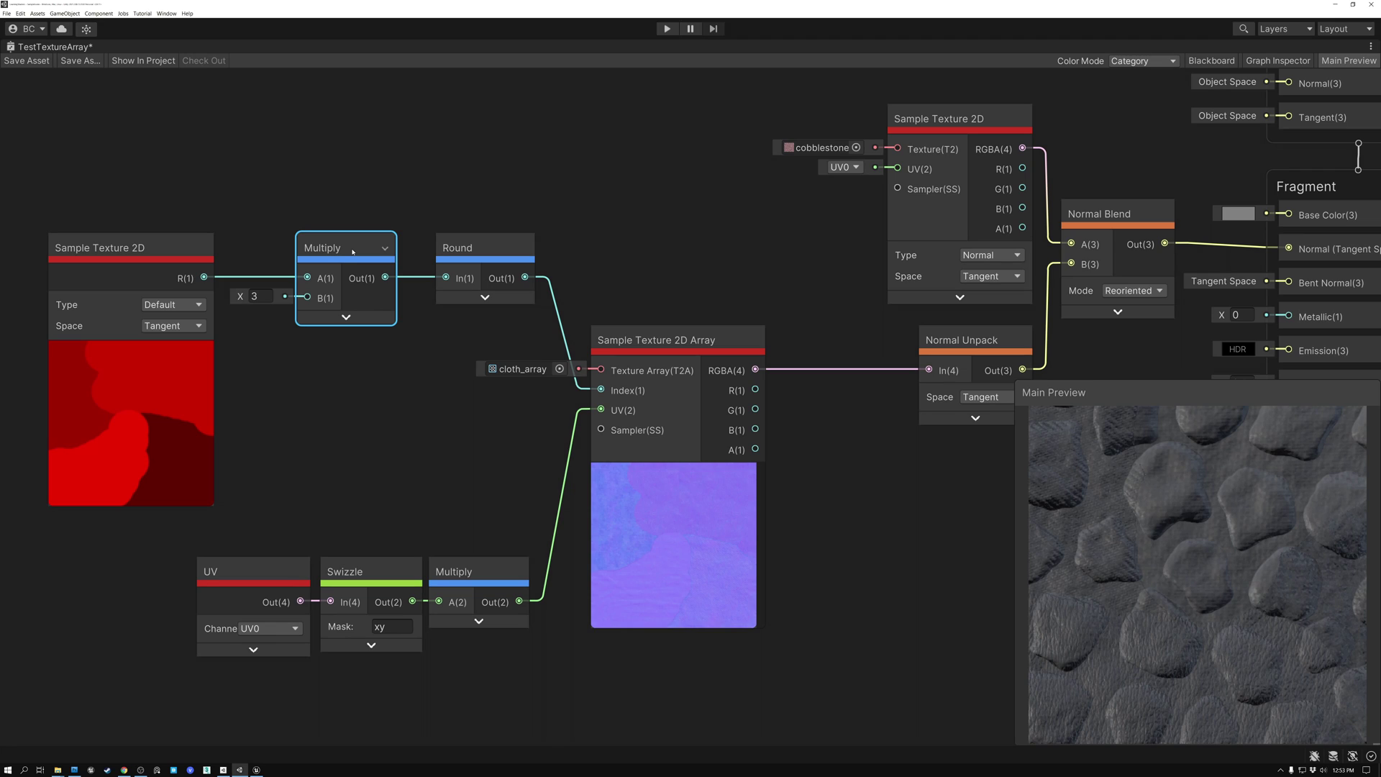
pyautogui.click(482, 249)
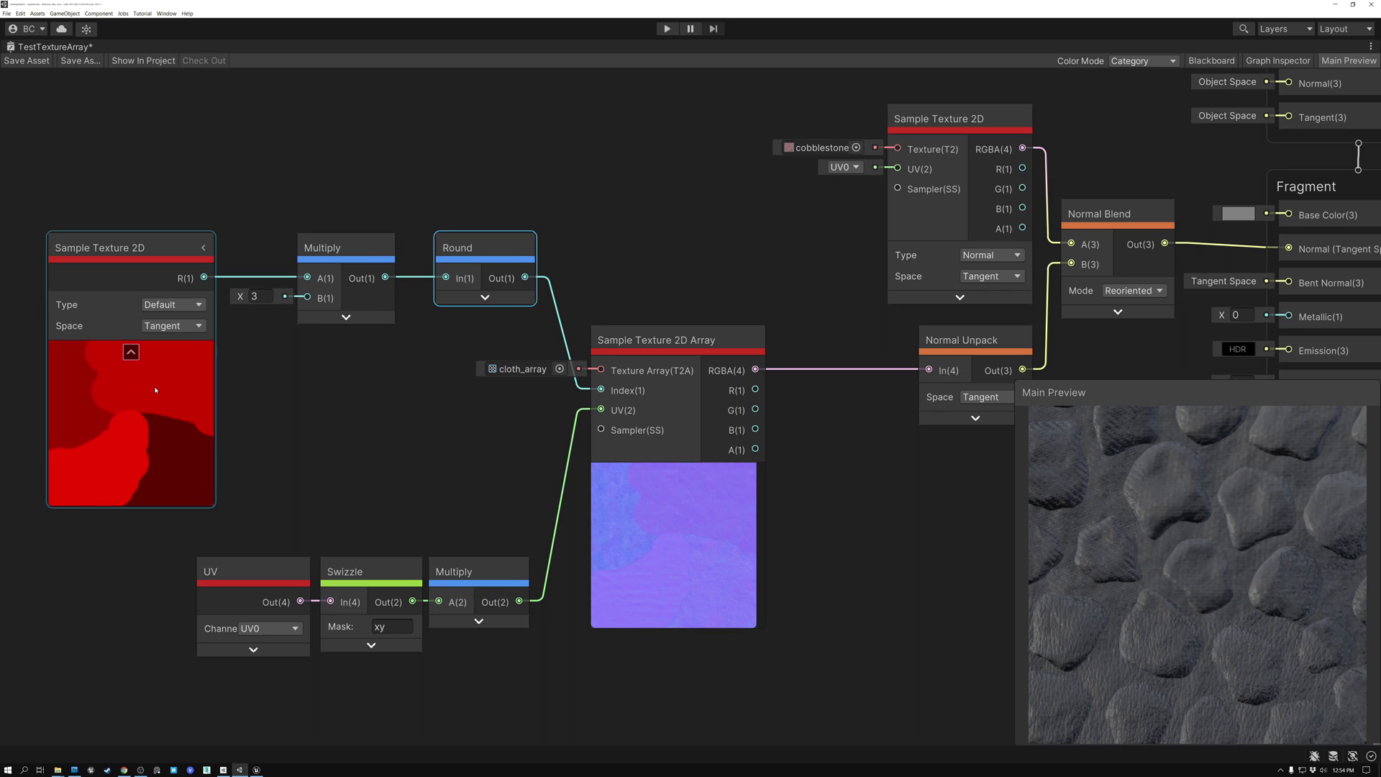
pyautogui.click(347, 251)
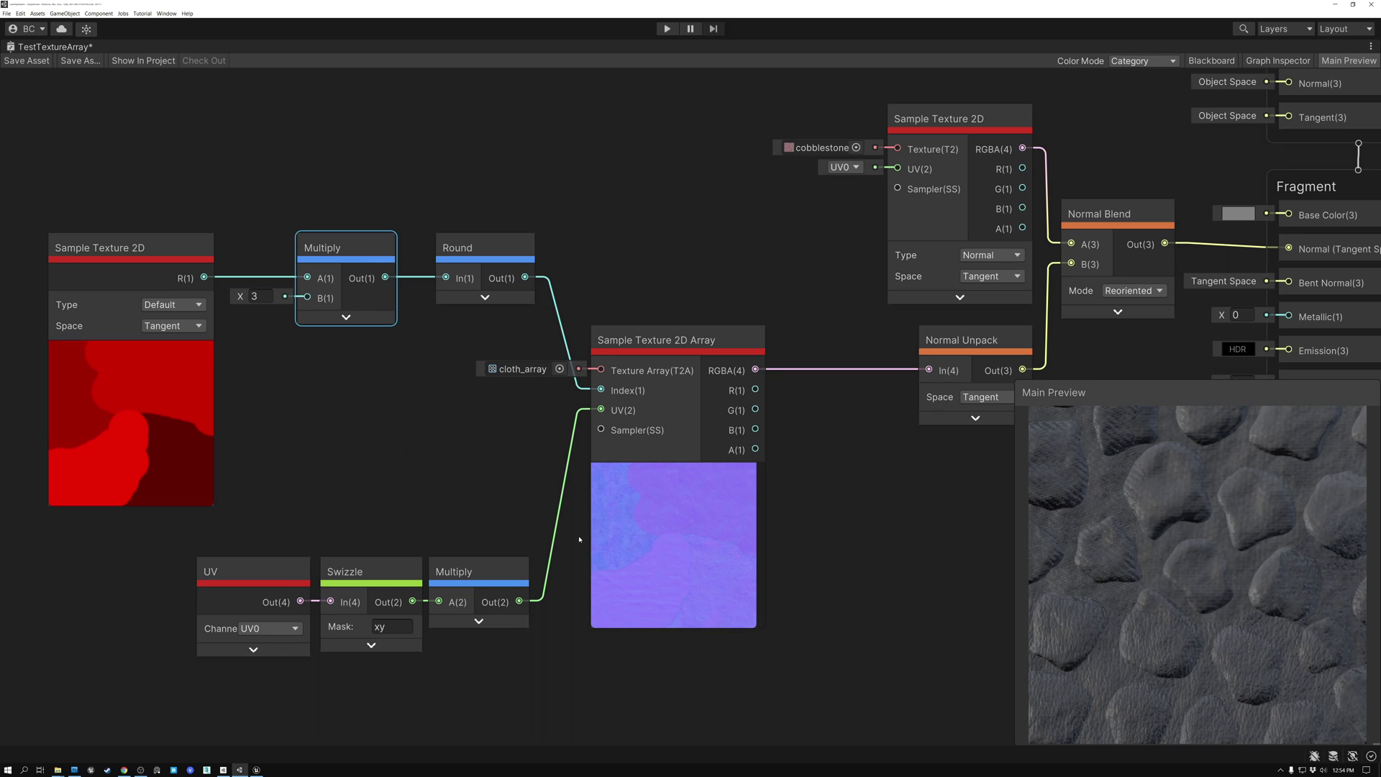
pyautogui.click(656, 338)
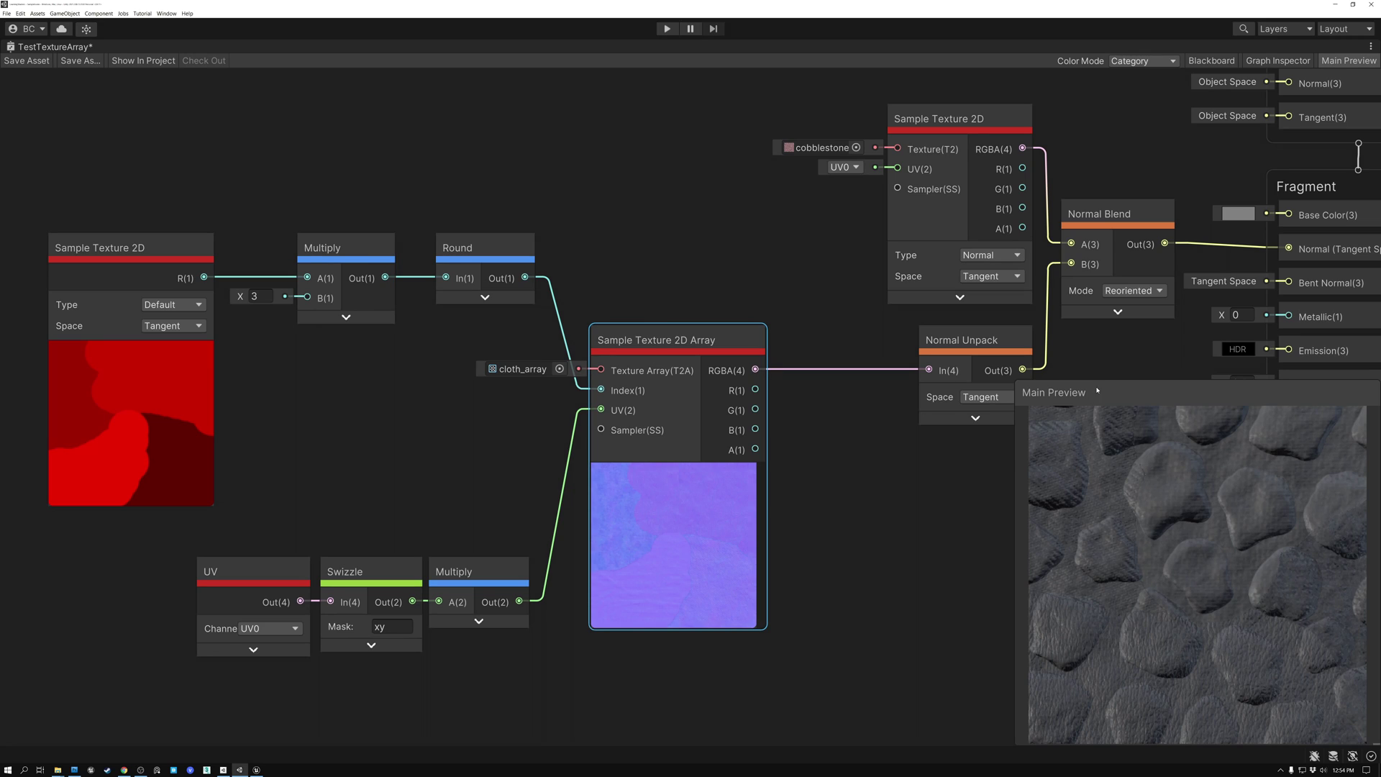
pyautogui.moveTo(1096, 473); pyautogui.dragTo(1137, 536)
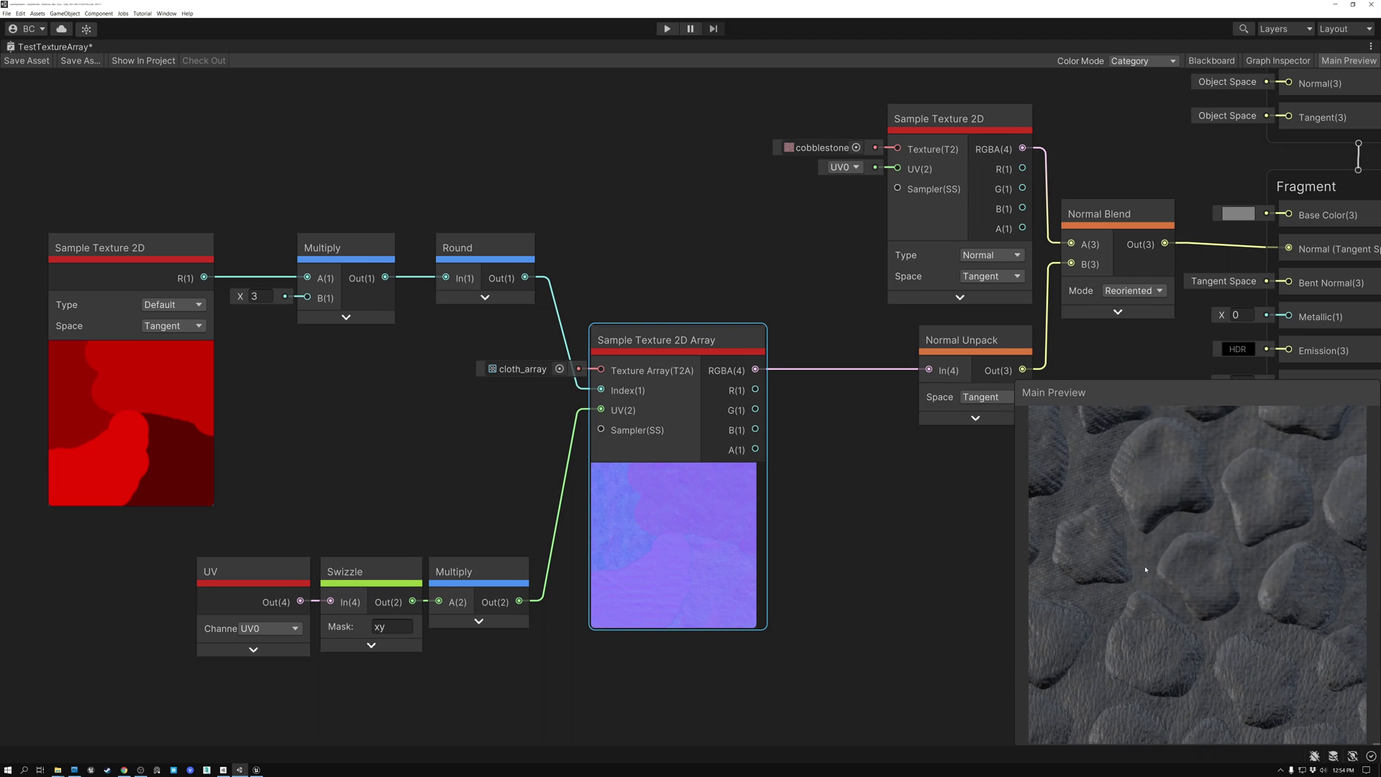
pyautogui.click(100, 253)
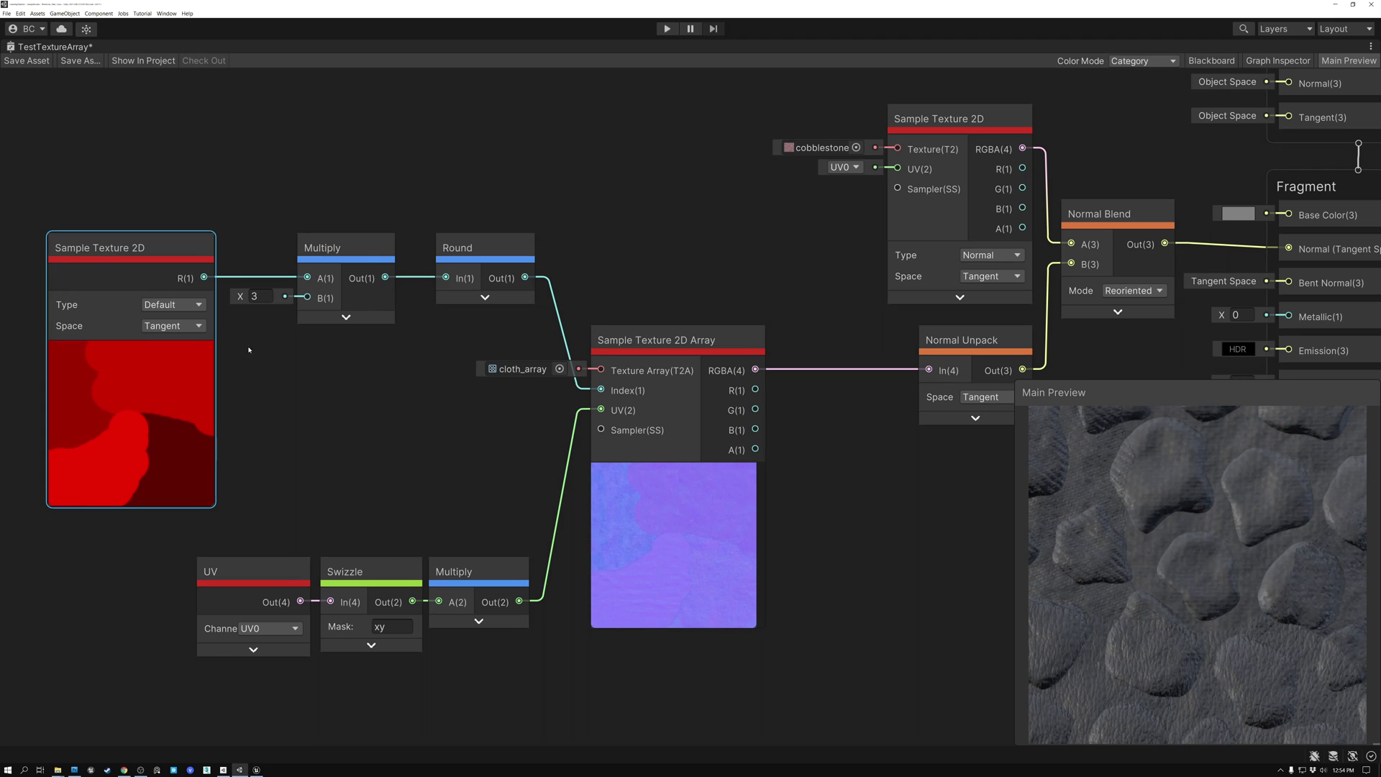
pyautogui.click(478, 248)
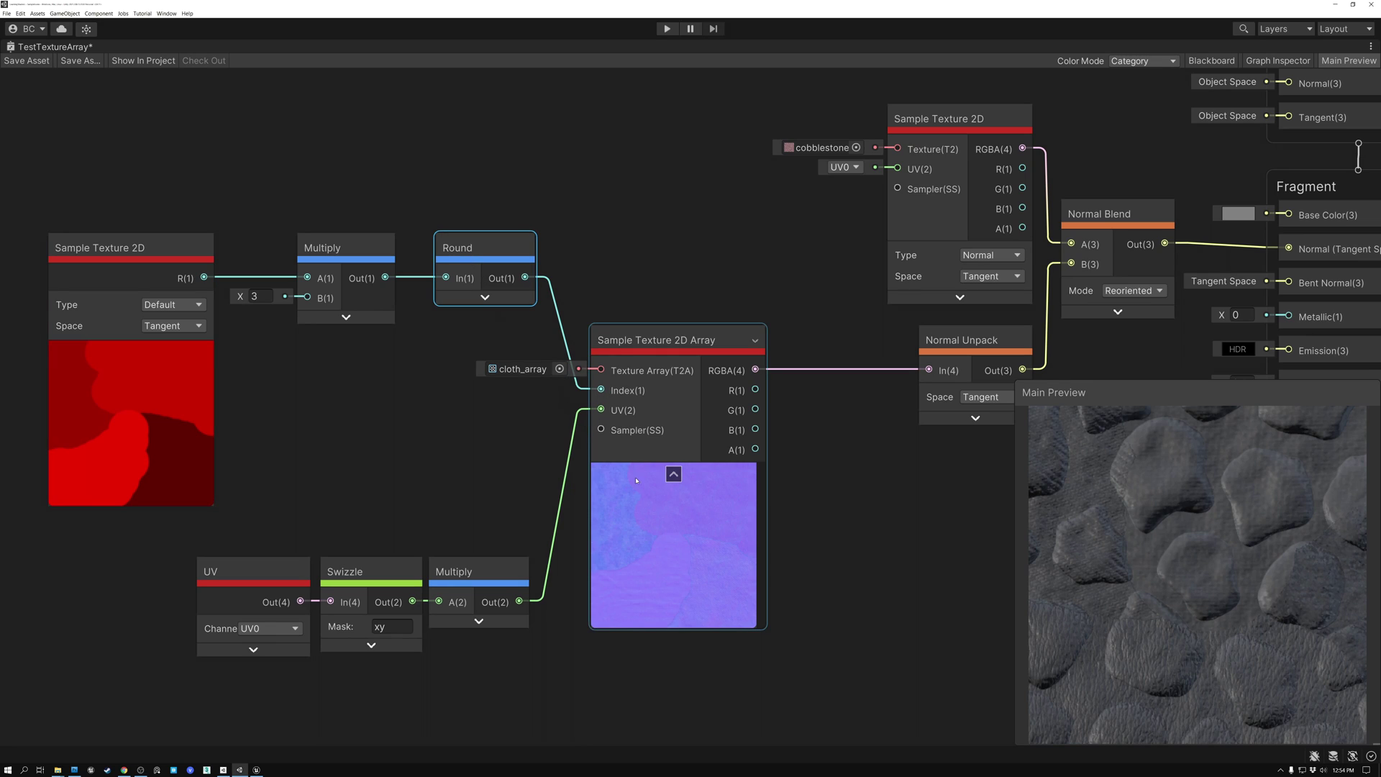
pyautogui.click(629, 341)
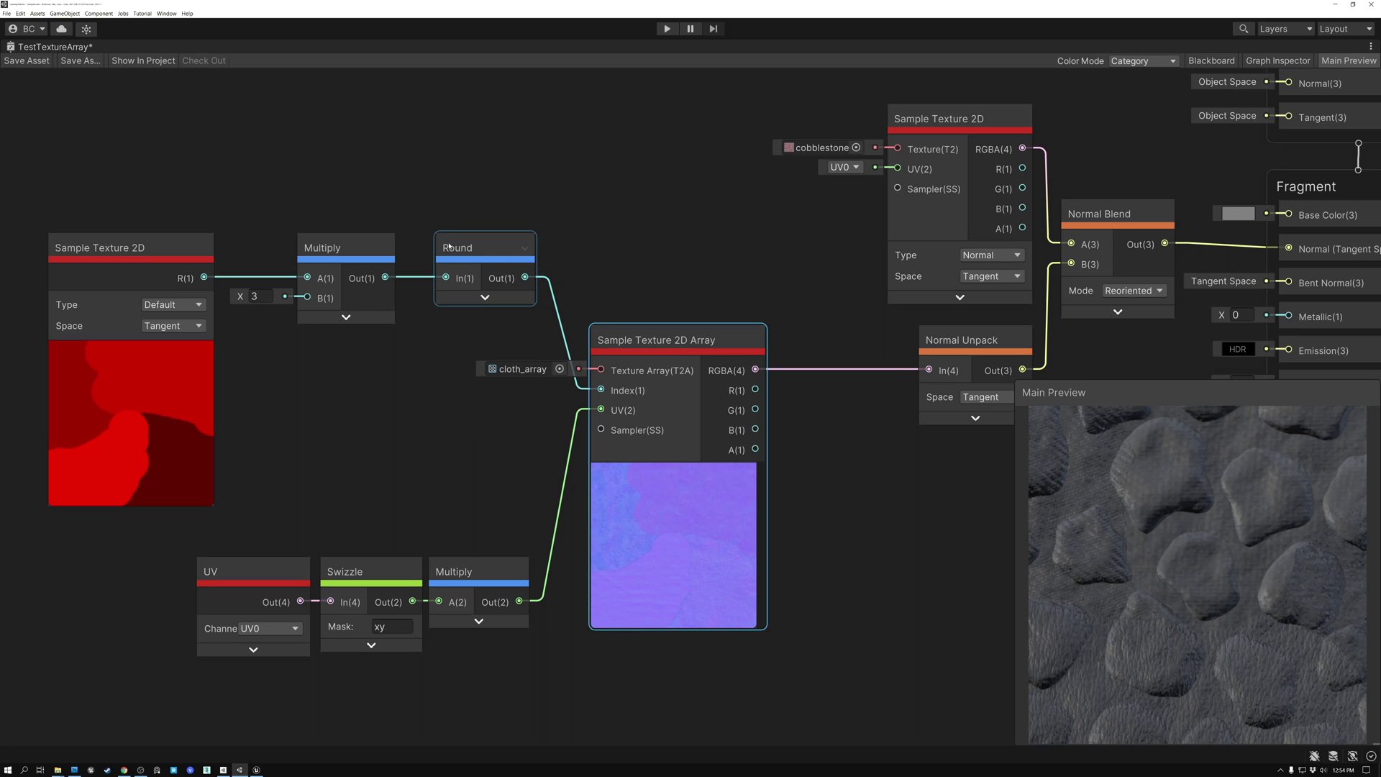
pyautogui.click(107, 247)
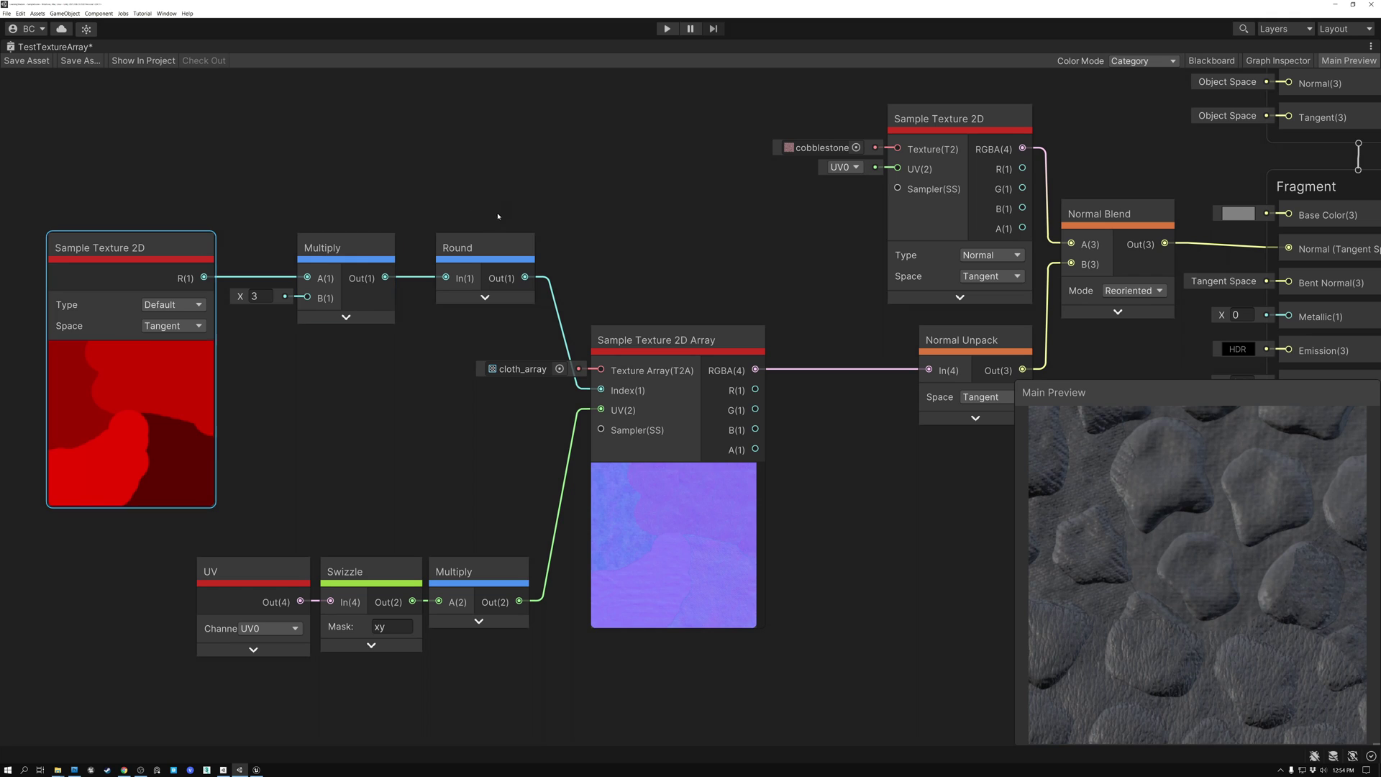
pyautogui.click(483, 248)
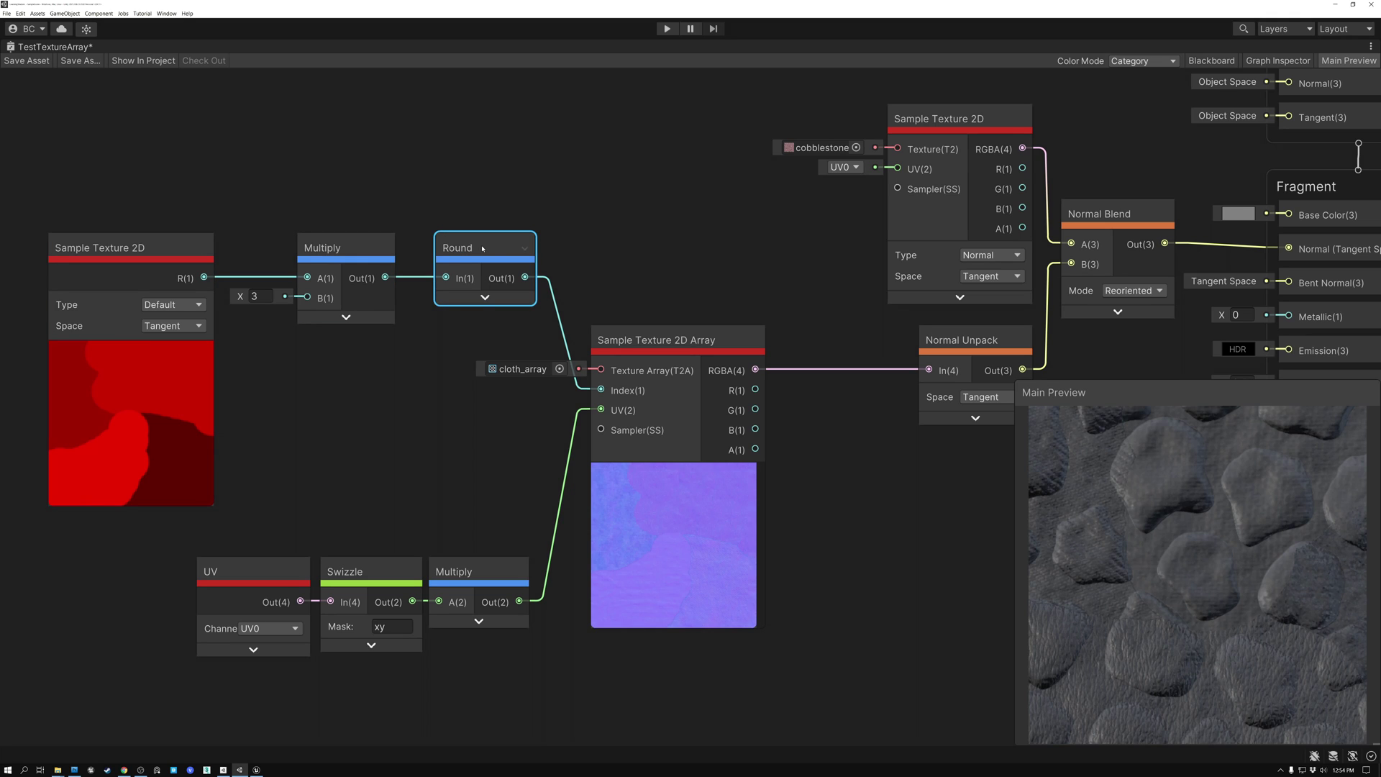
pyautogui.scroll(-4, 1203, 555)
pyautogui.scroll(1, 1203, 554)
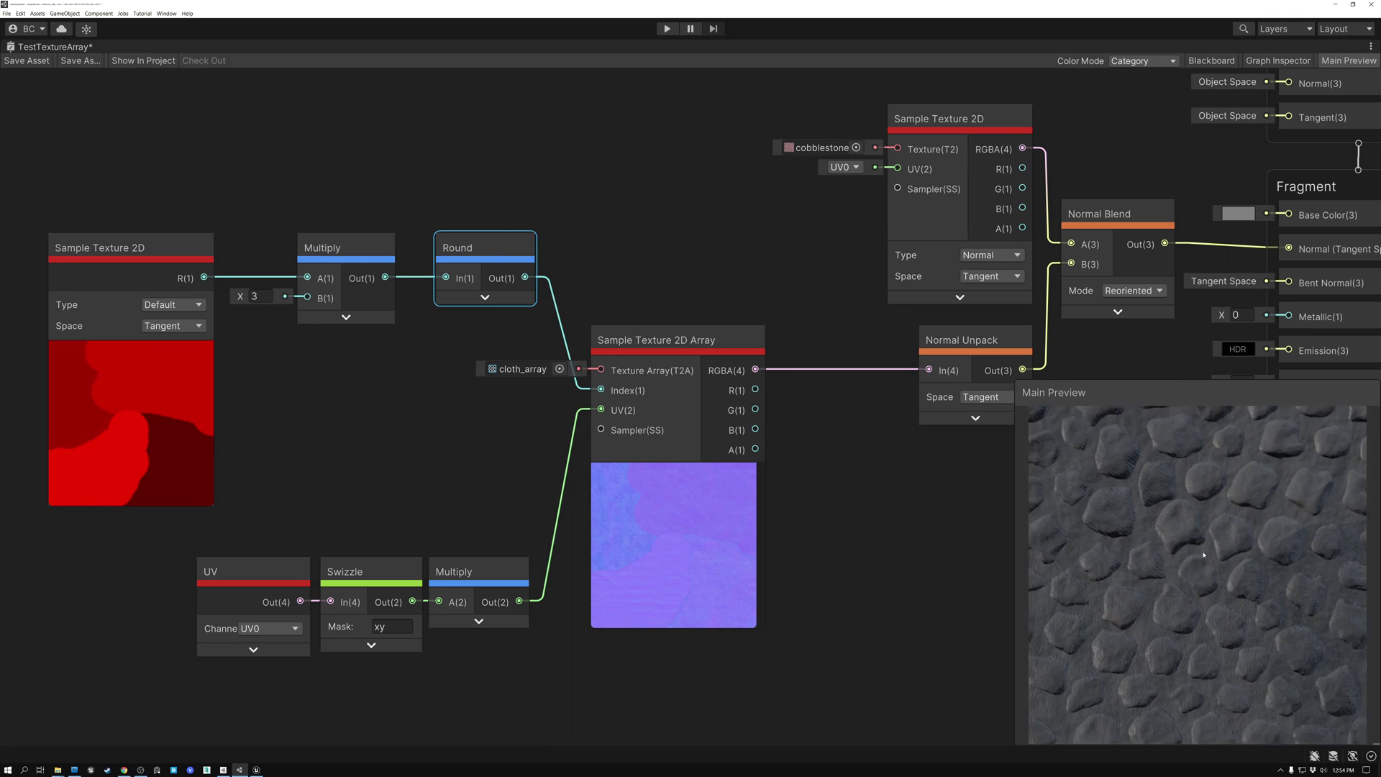
pyautogui.scroll(4, 1204, 554)
pyautogui.moveTo(1147, 624); pyautogui.dragTo(1138, 583)
pyautogui.rightClick(1137, 583)
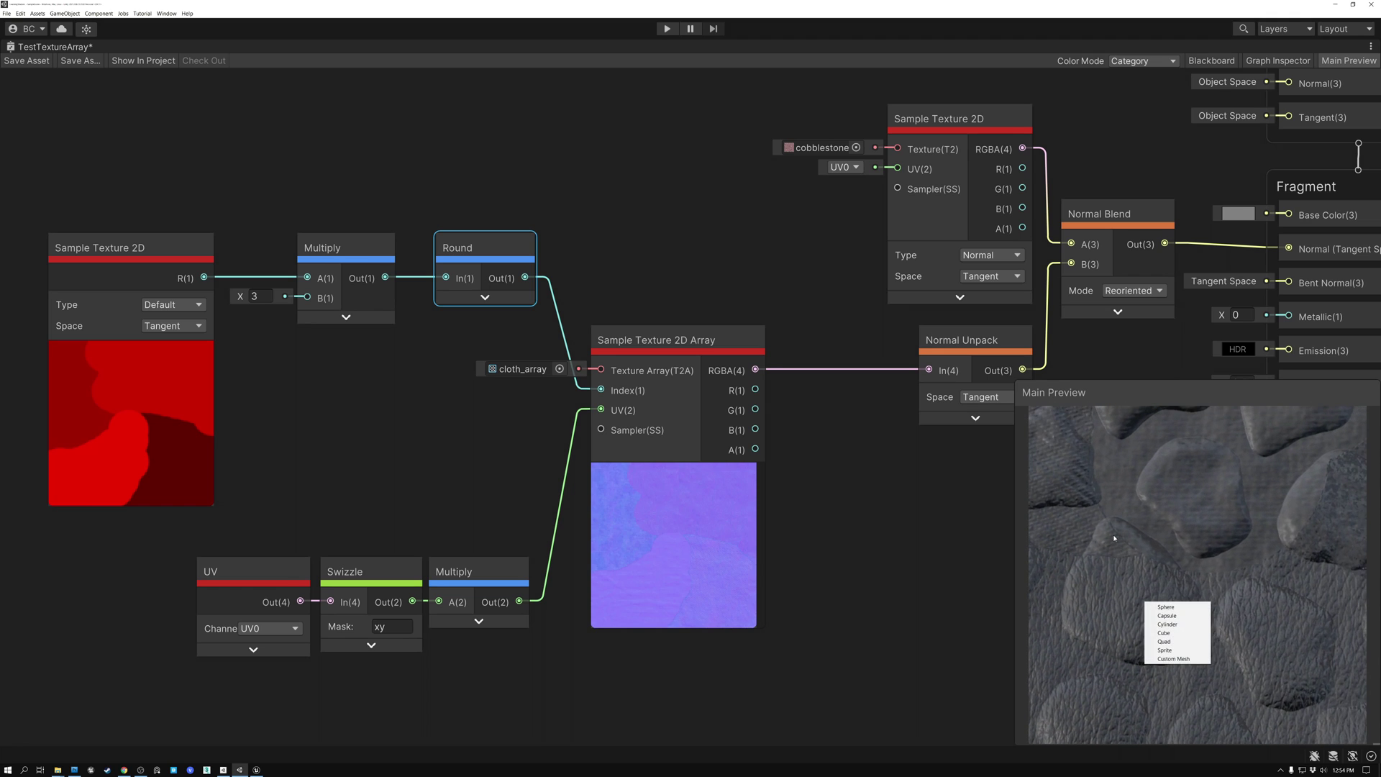
pyautogui.moveTo(1114, 538); pyautogui.dragTo(1140, 557)
pyautogui.rightClick(1141, 557)
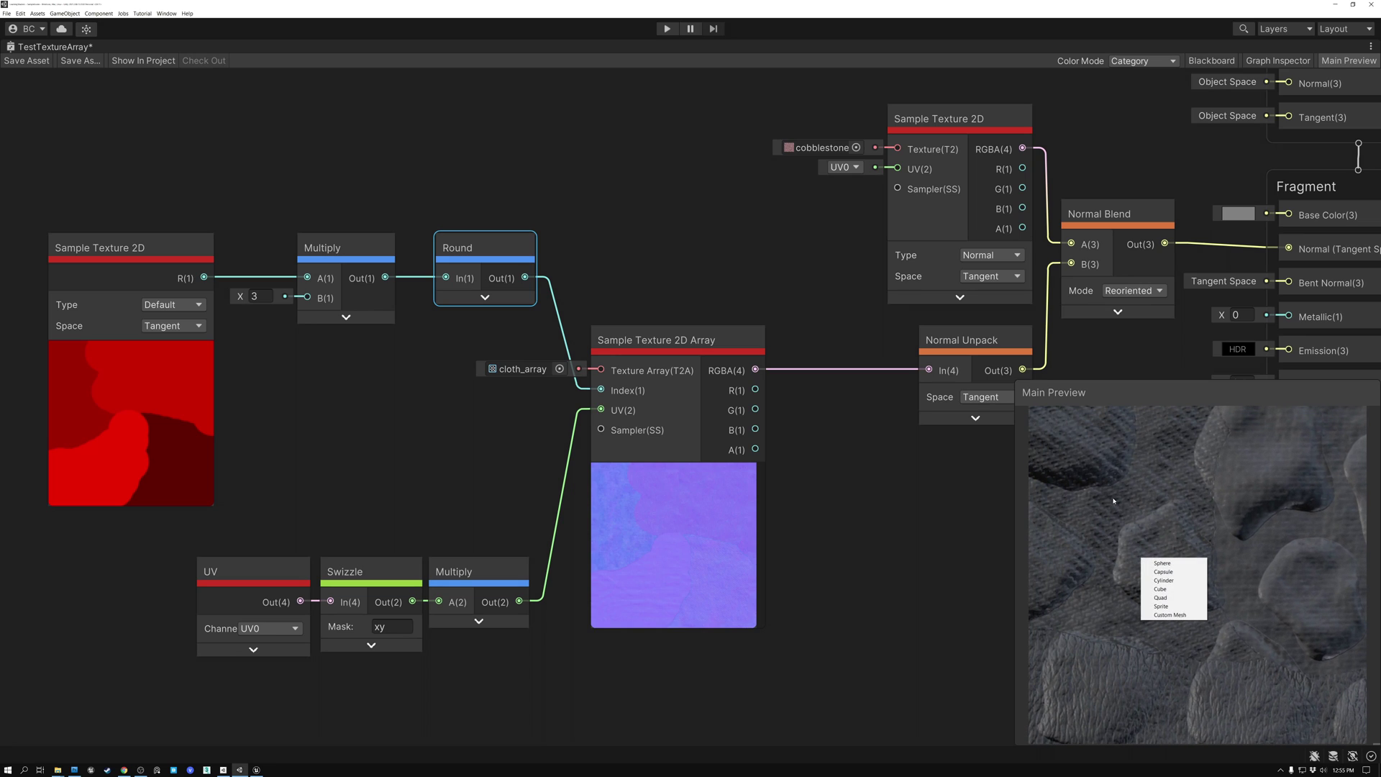
pyautogui.click(1133, 393)
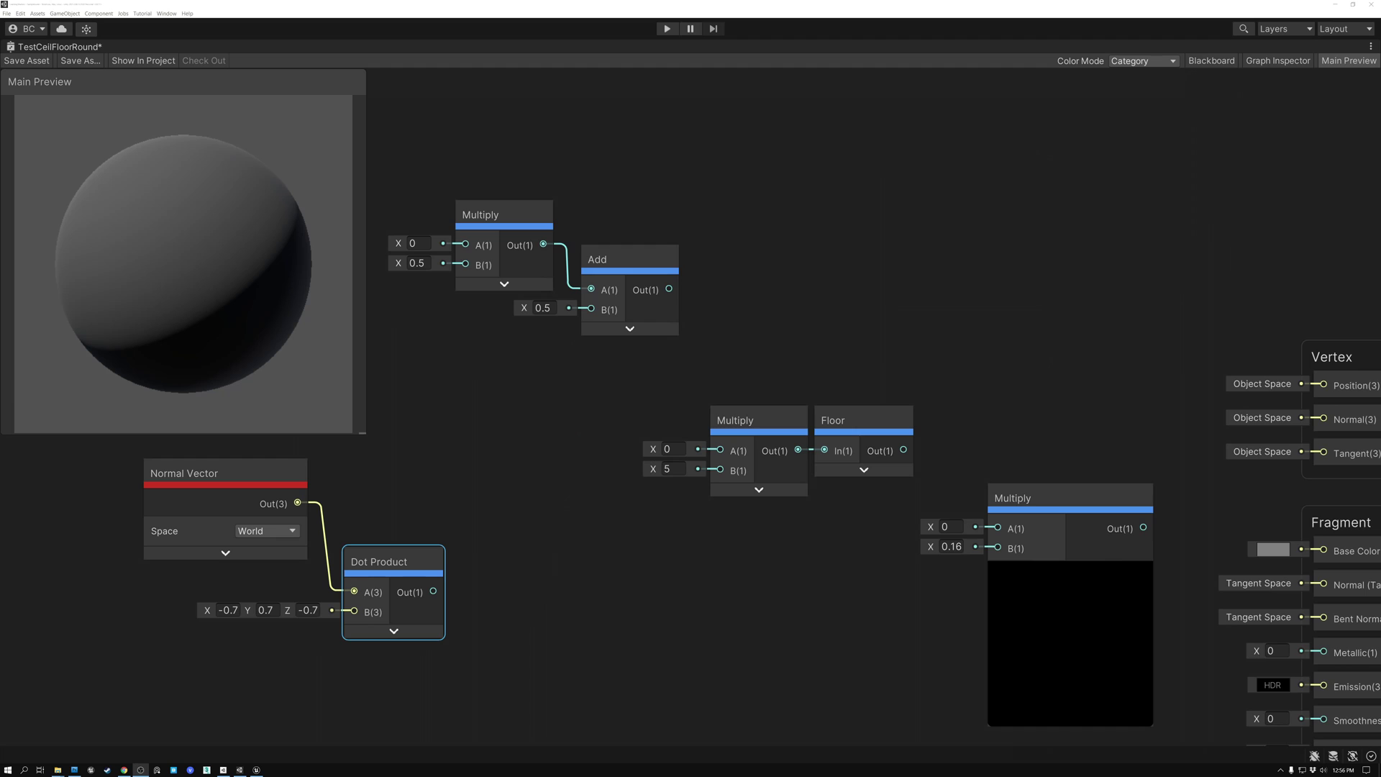
# - Inspect the Floor, Normal Vector and Dot Product nodes in the TestCeilFloorRound graph
pyautogui.click(858, 424)
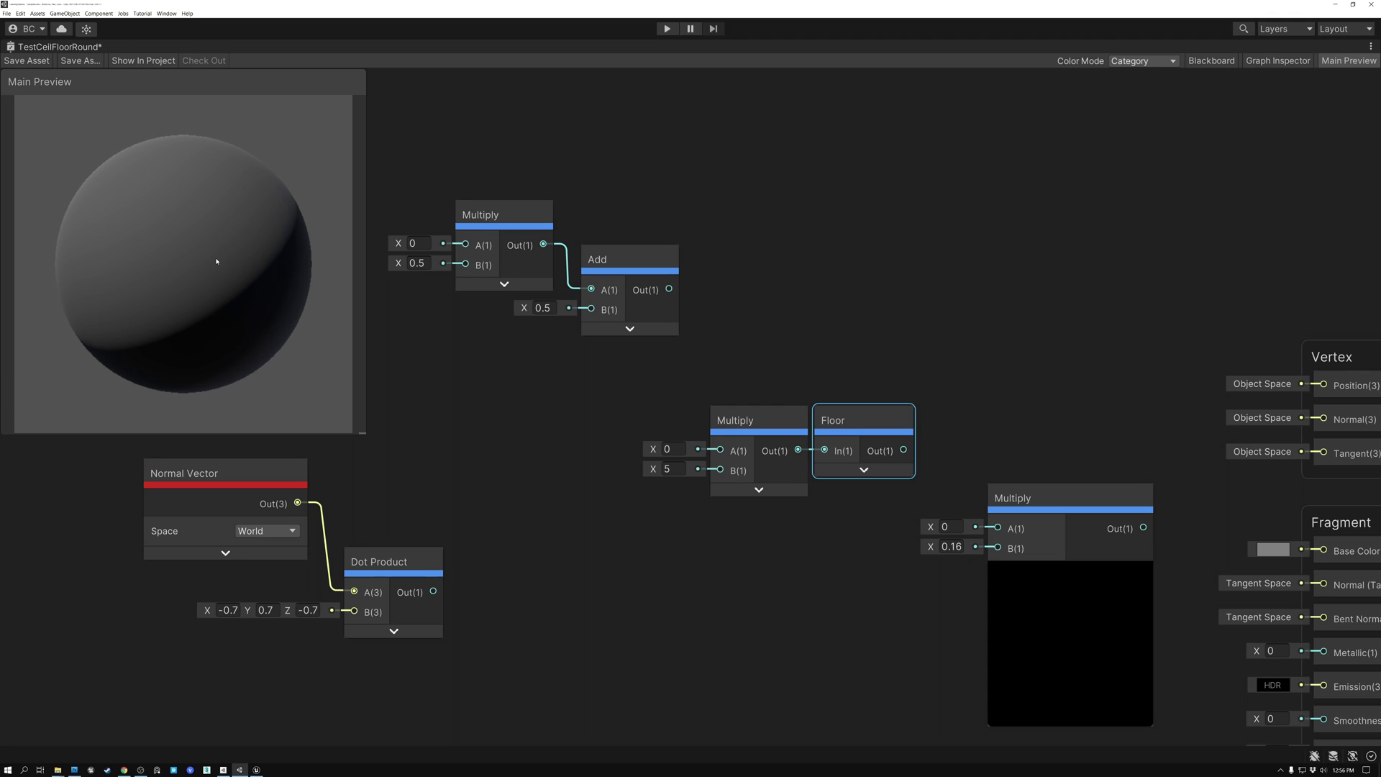
pyautogui.click(247, 475)
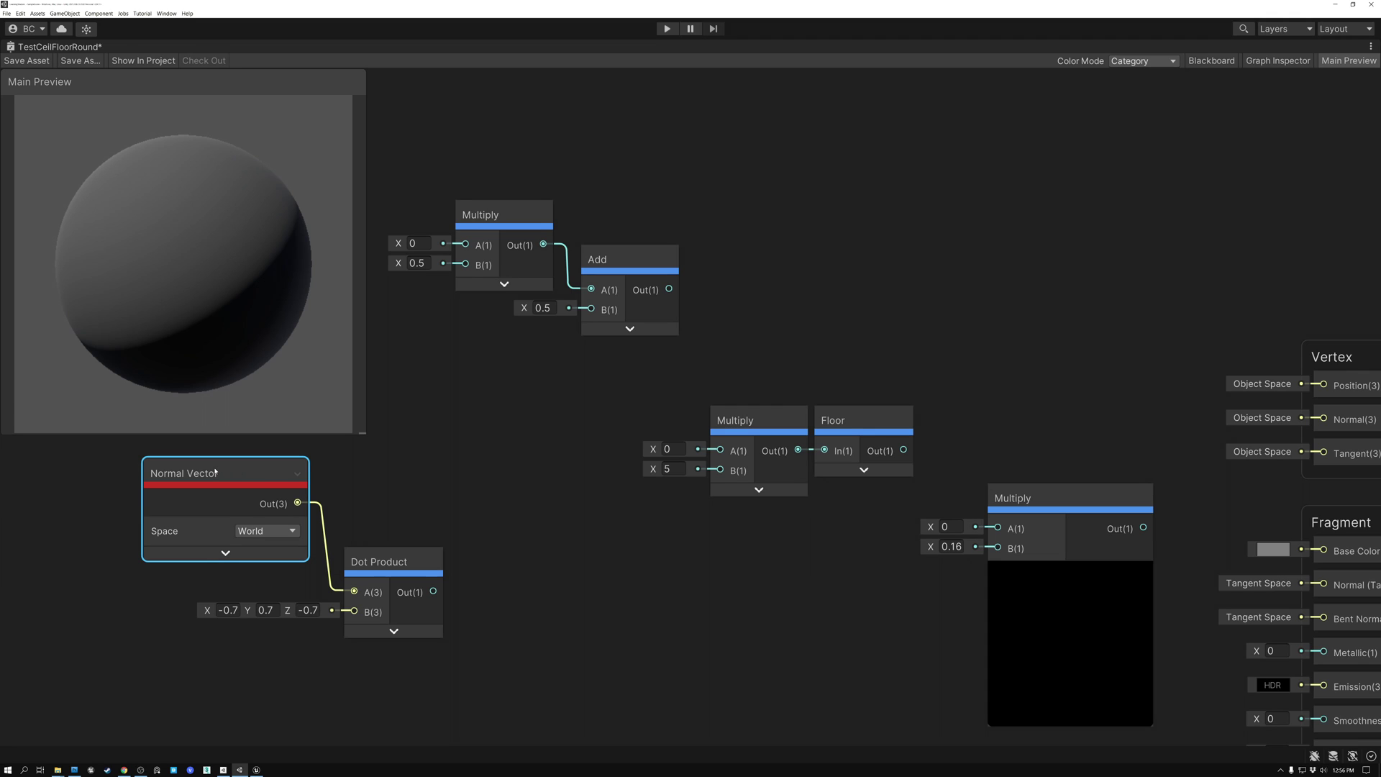
pyautogui.click(393, 558)
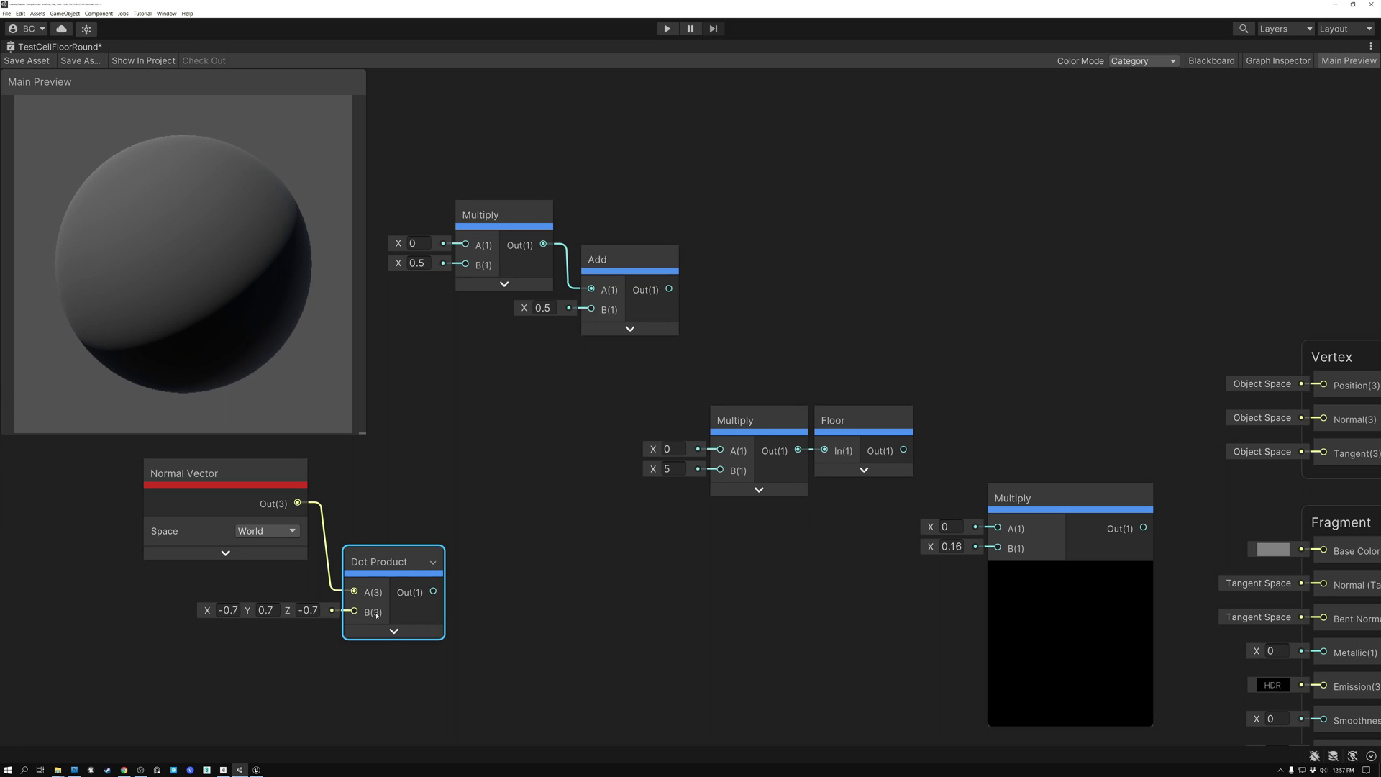
# - Connect the Dot Product output to both Base Color and Emission
pyautogui.moveTo(433, 592); pyautogui.dragTo(1261, 550)
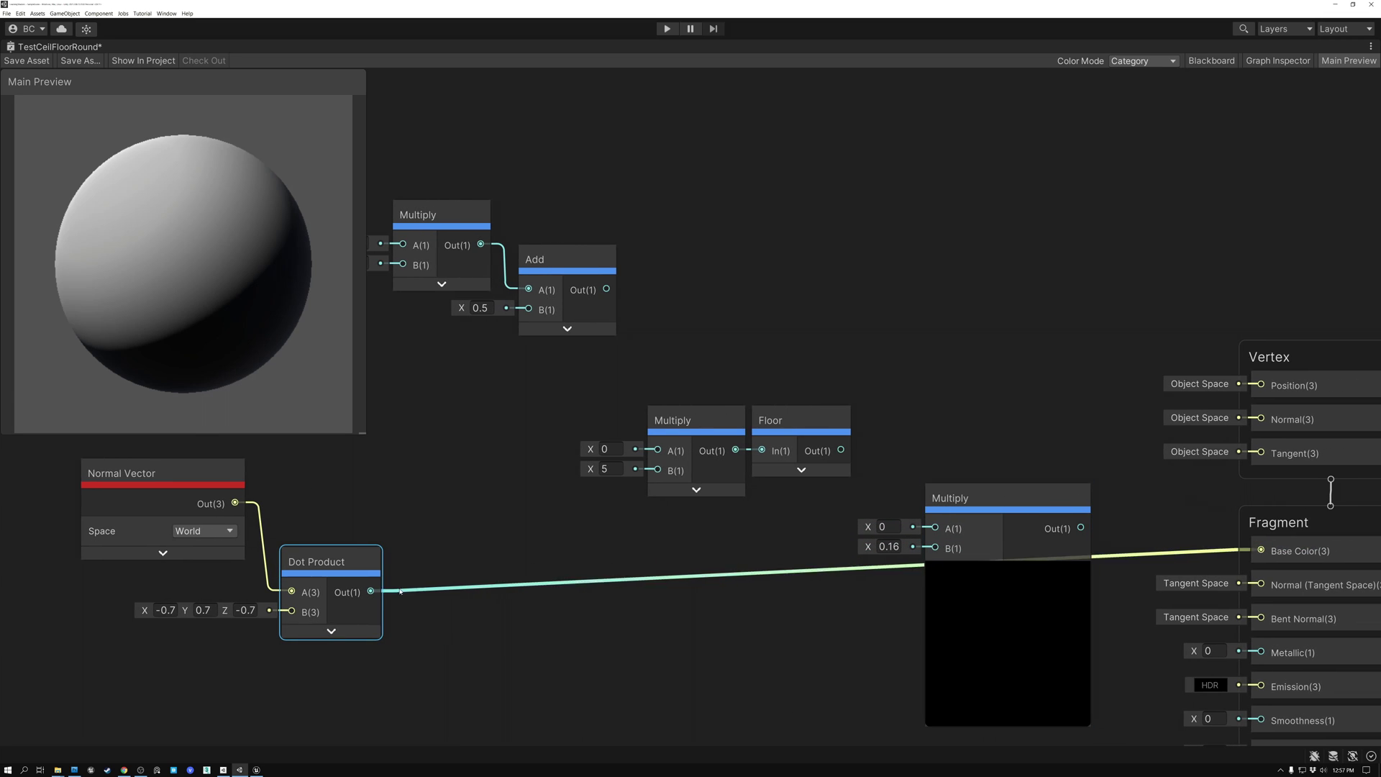
pyautogui.moveTo(369, 594); pyautogui.dragTo(1263, 635)
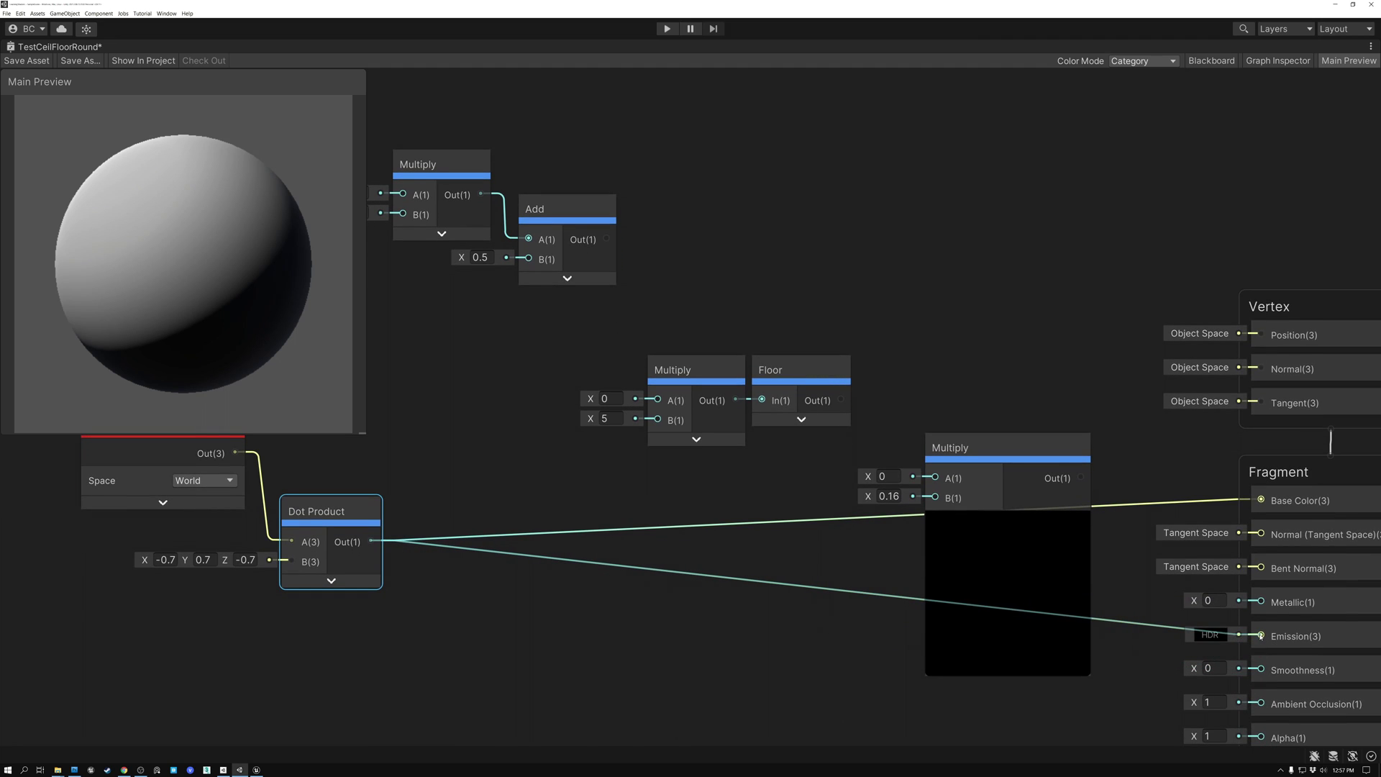
pyautogui.rightClick(930, 273)
pyautogui.click(734, 203)
pyautogui.moveTo(733, 203); pyautogui.dragTo(833, 243, button='middle')
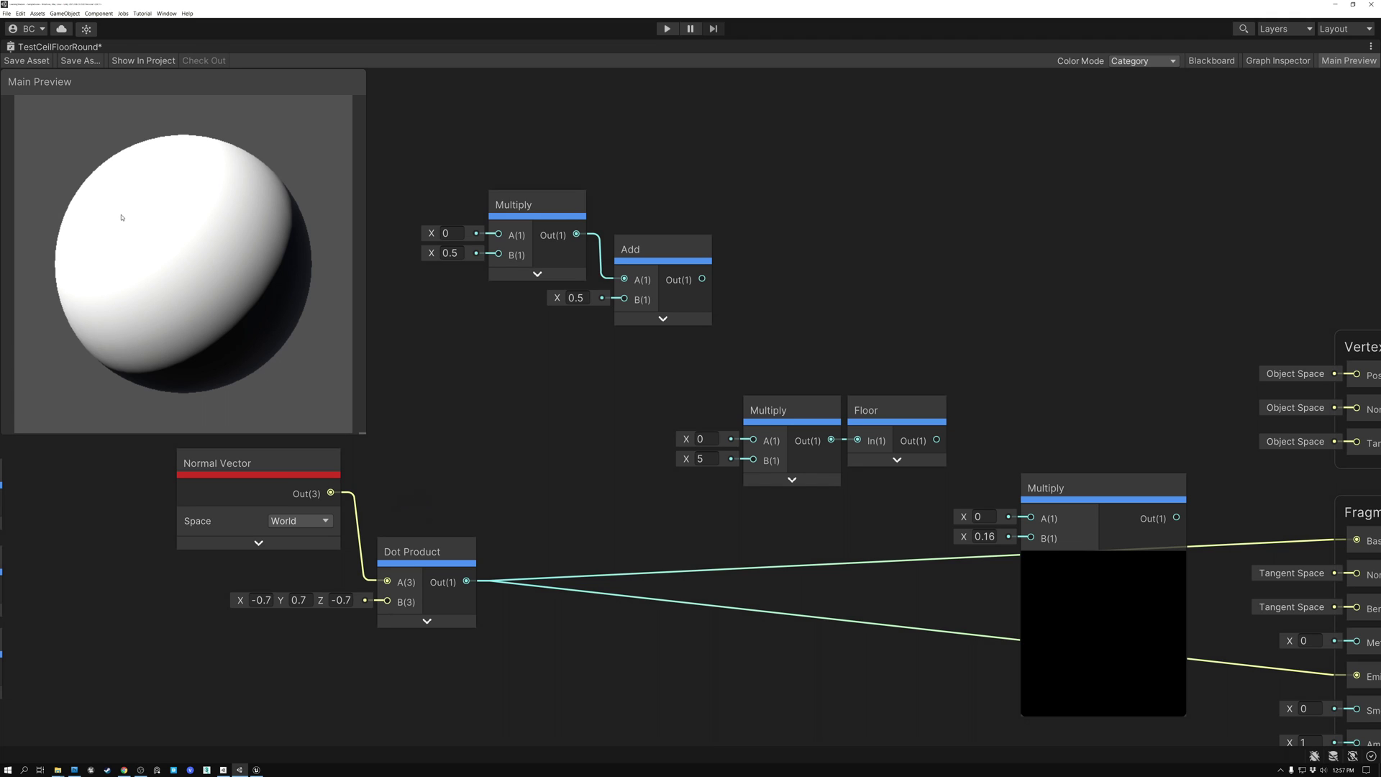
pyautogui.click(412, 548)
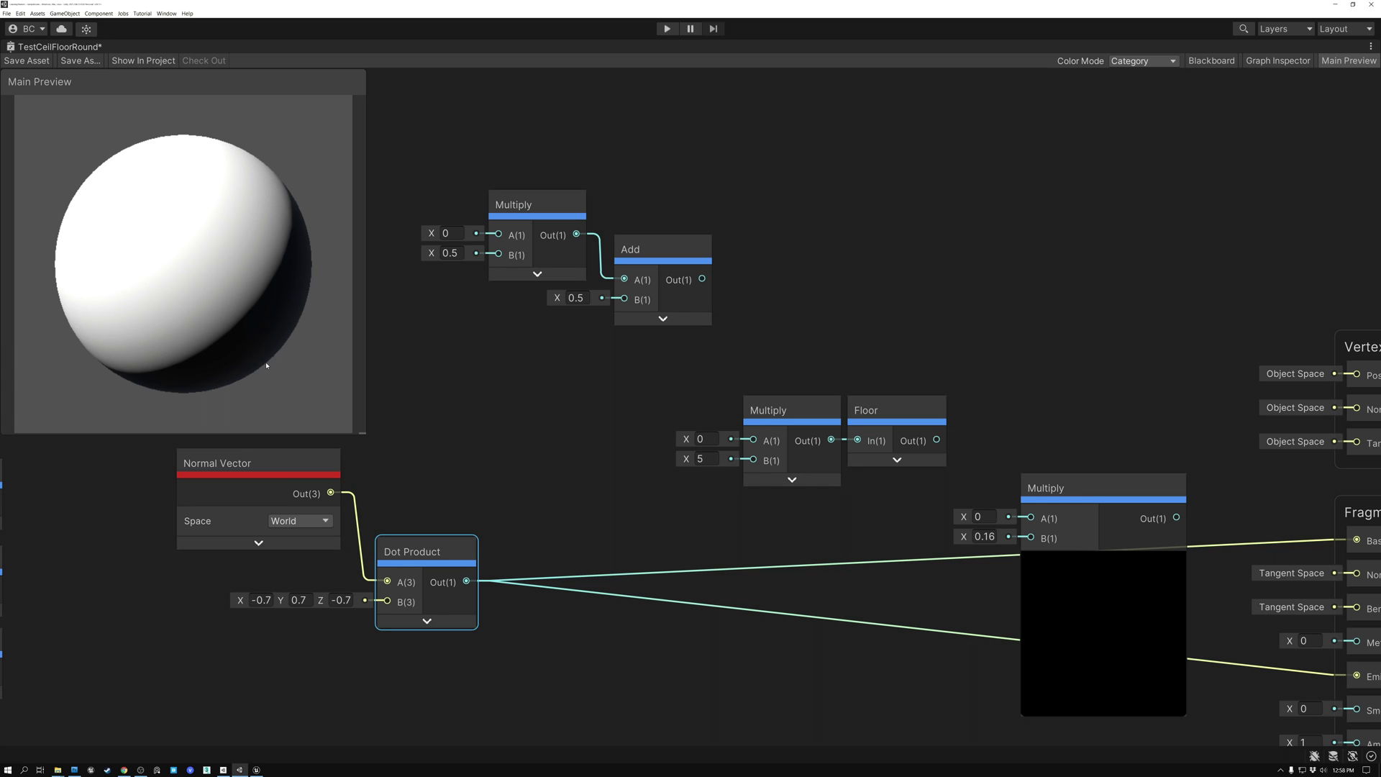
# - Feed Dot Product into Multiply 0.5, and wire the Add 0.5 result to Base Color and Emission
pyautogui.click(525, 207)
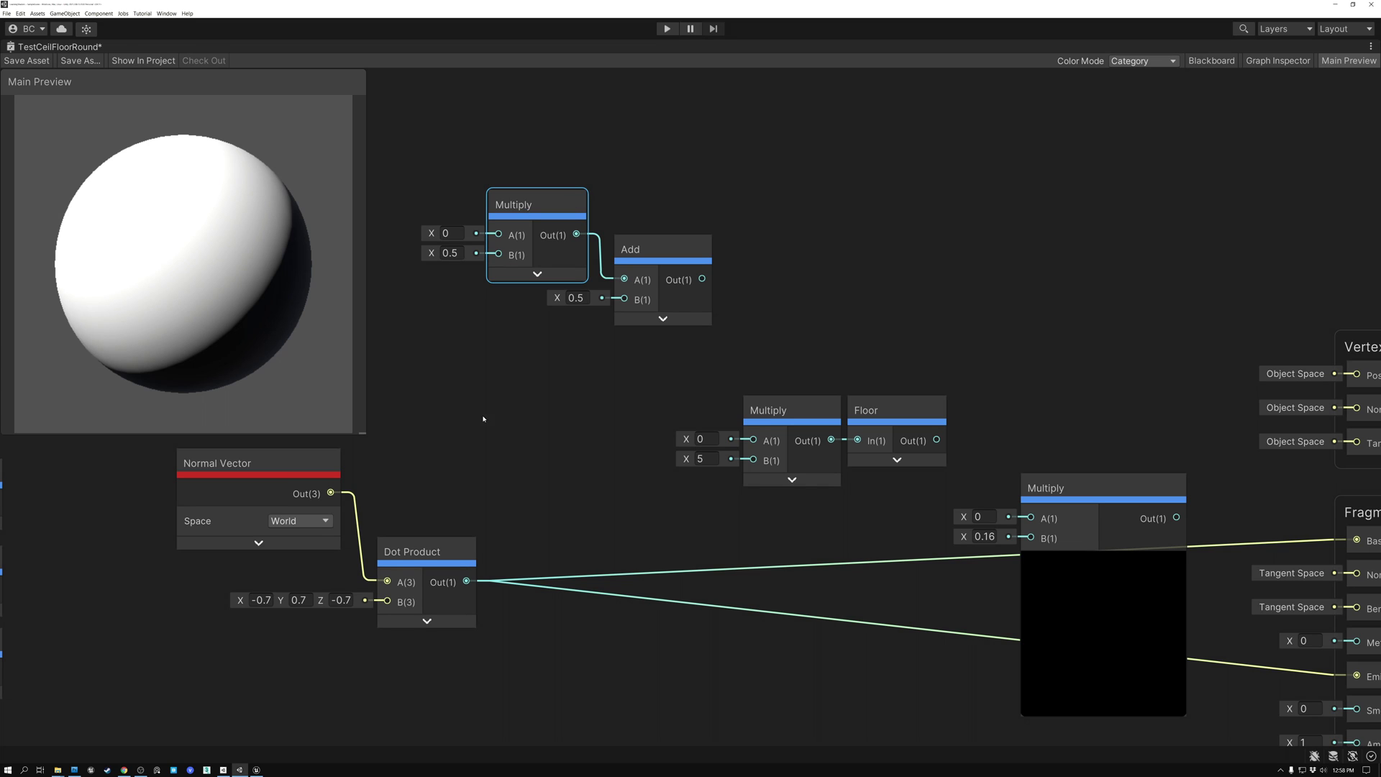
pyautogui.moveTo(466, 580); pyautogui.dragTo(499, 235)
pyautogui.click(661, 251)
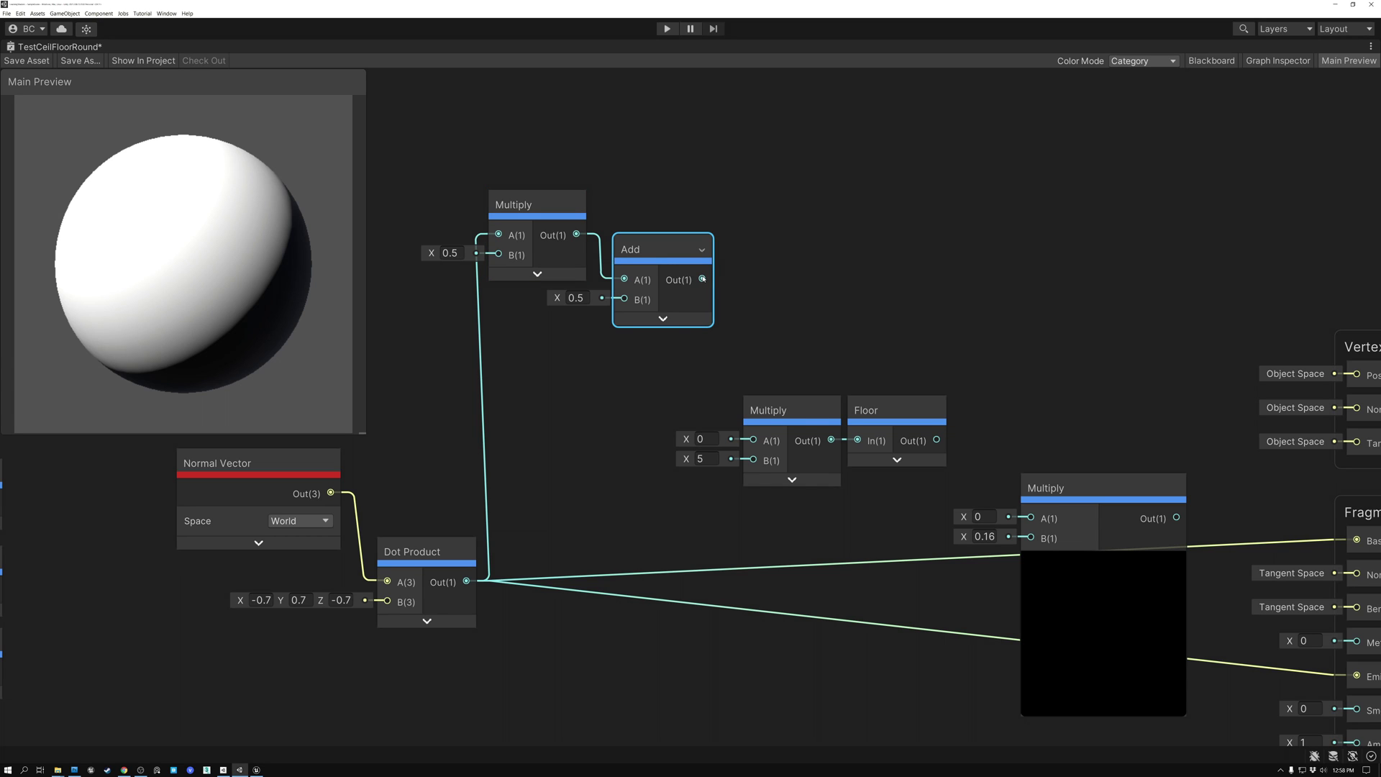
pyautogui.moveTo(702, 279); pyautogui.dragTo(1294, 541)
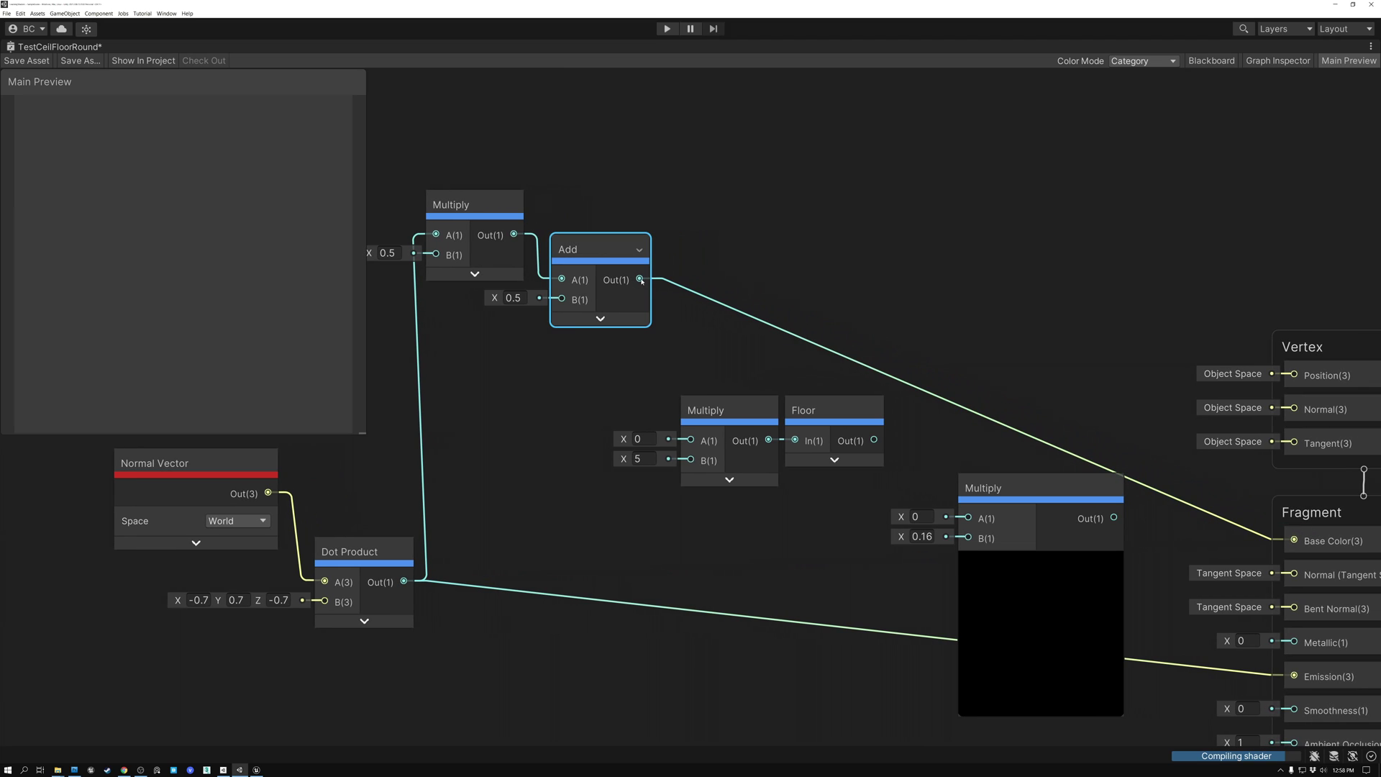
pyautogui.moveTo(640, 279); pyautogui.dragTo(1295, 637)
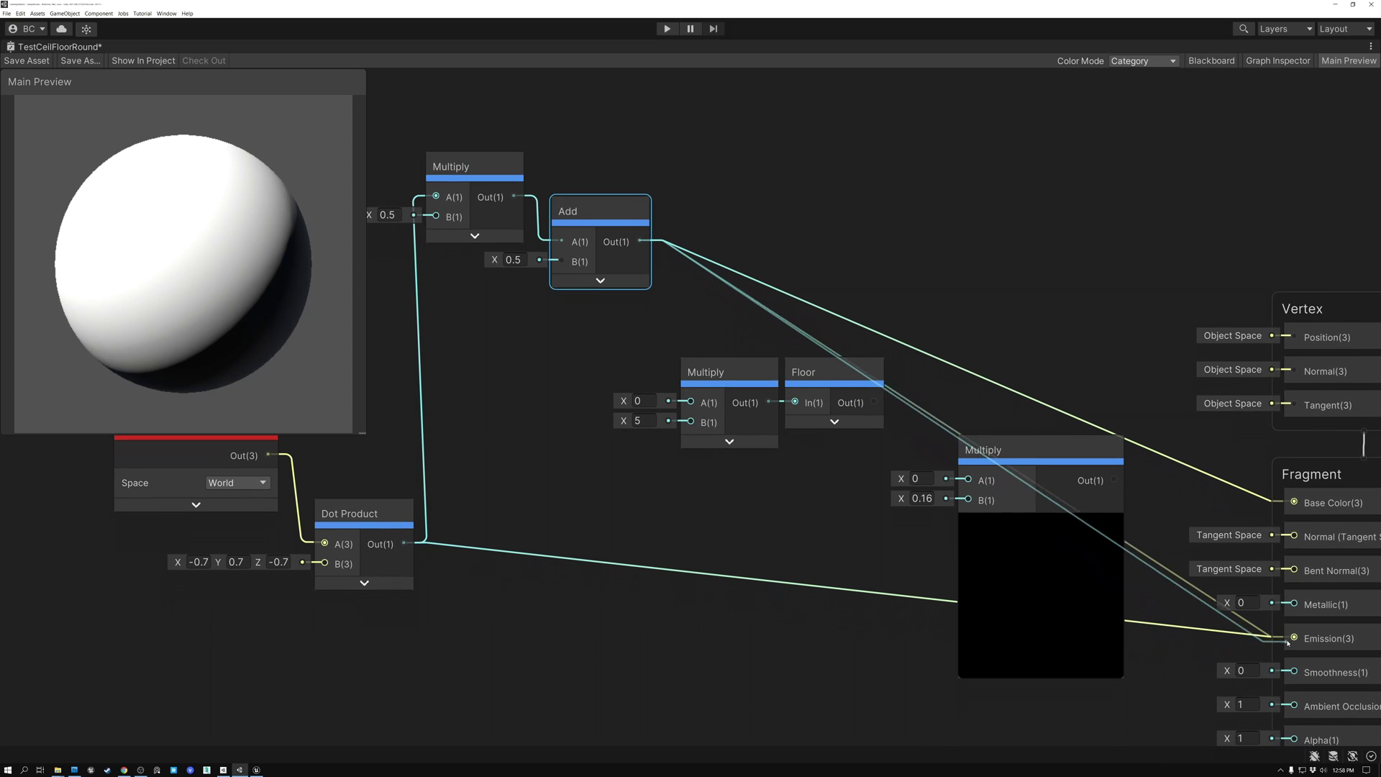
pyautogui.moveTo(806, 191); pyautogui.dragTo(977, 253, button='middle')
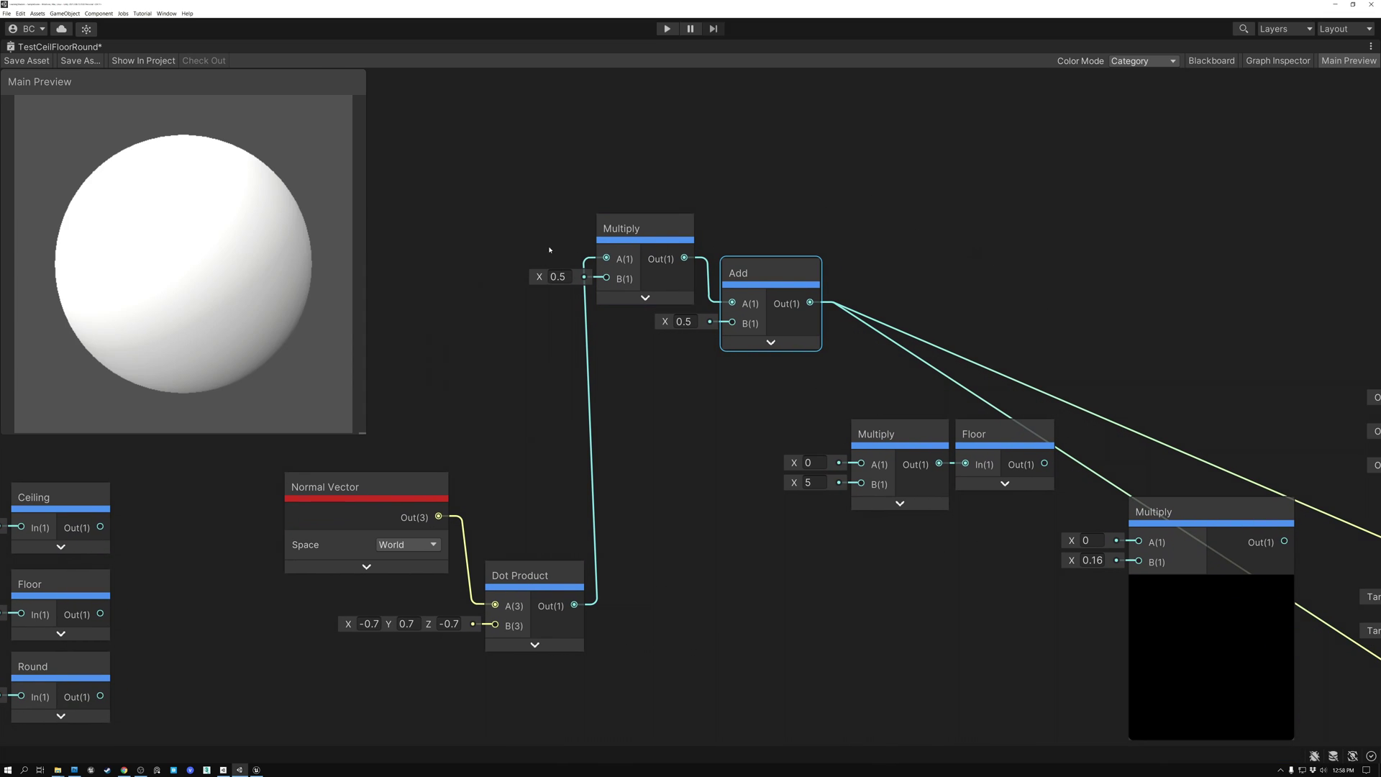
pyautogui.moveTo(481, 311); pyautogui.dragTo(382, 314, button='middle')
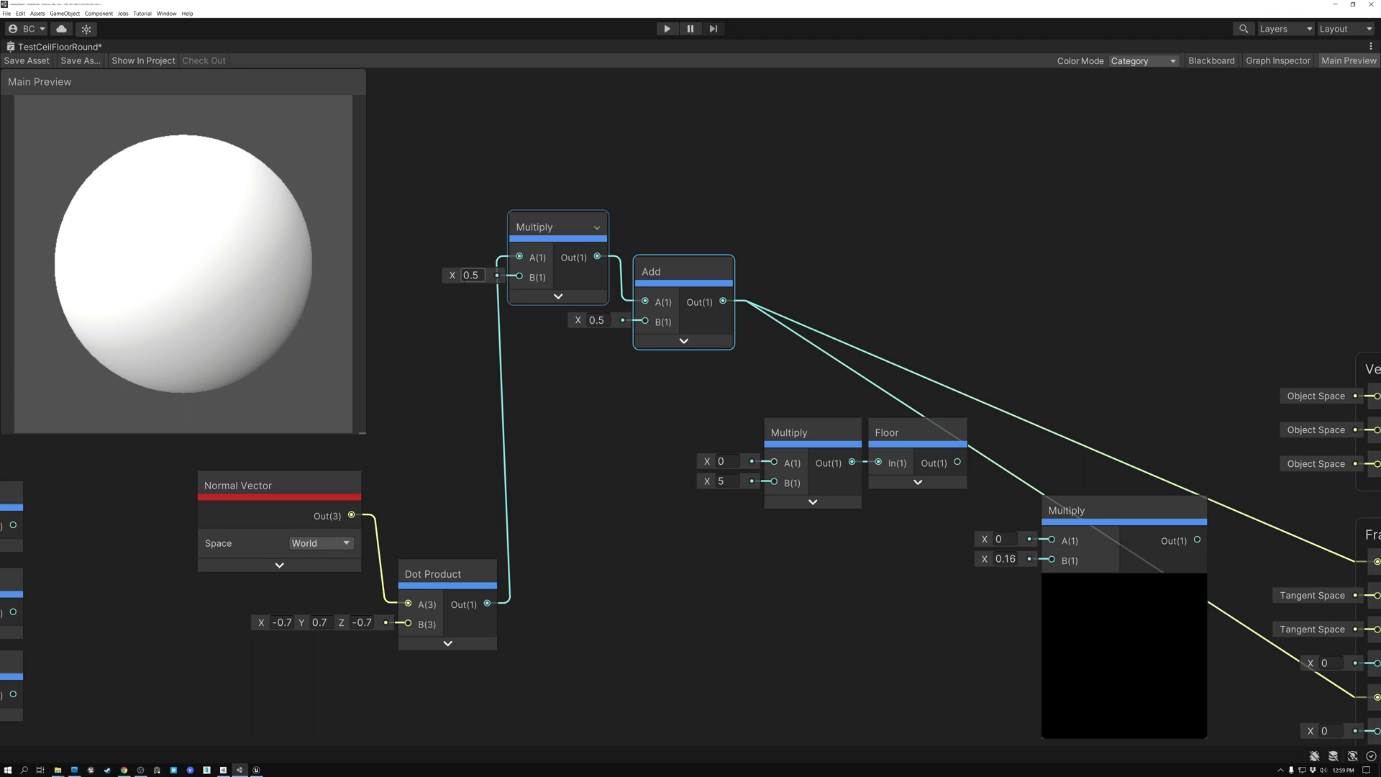
pyautogui.click(550, 229)
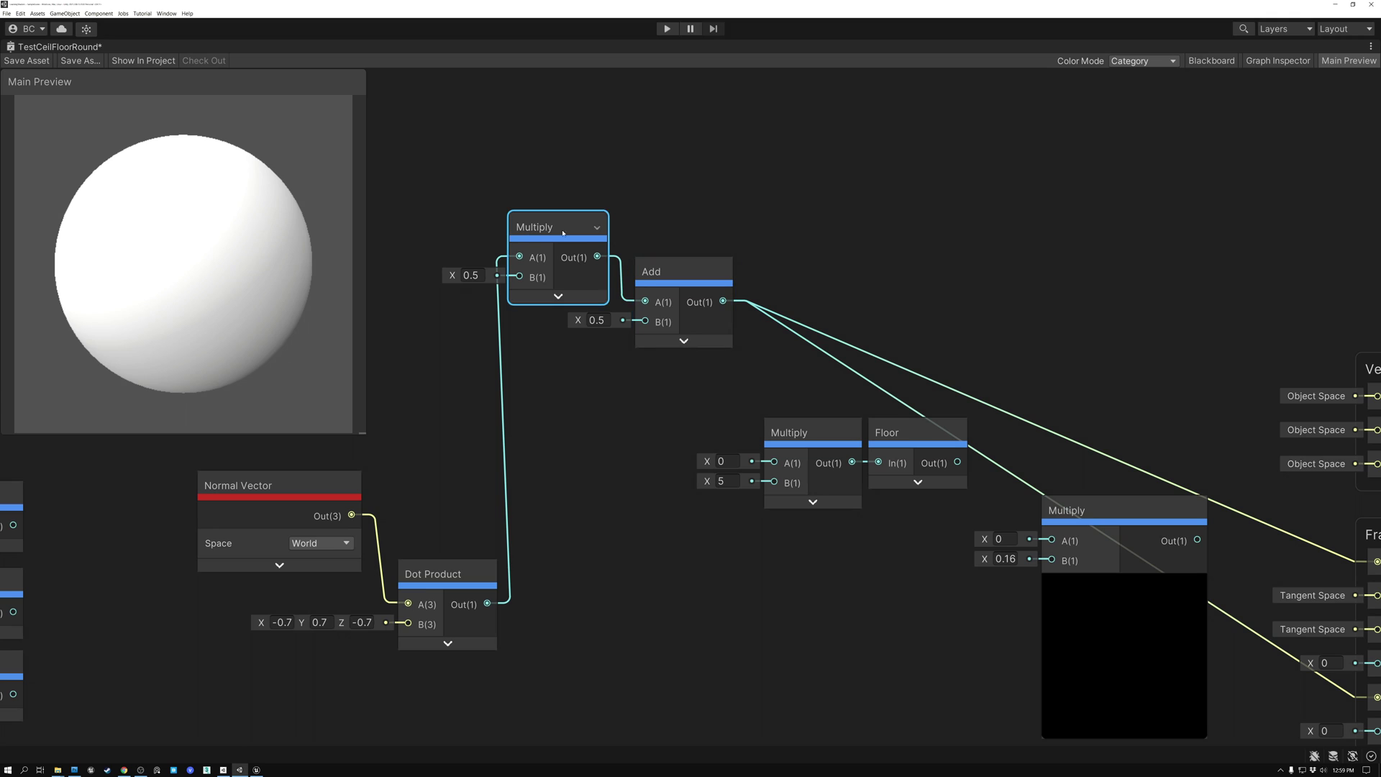
# - Wire the Add output into the multiply-by-5 node feeding Floor, and route Floor to Base Color
pyautogui.click(675, 272)
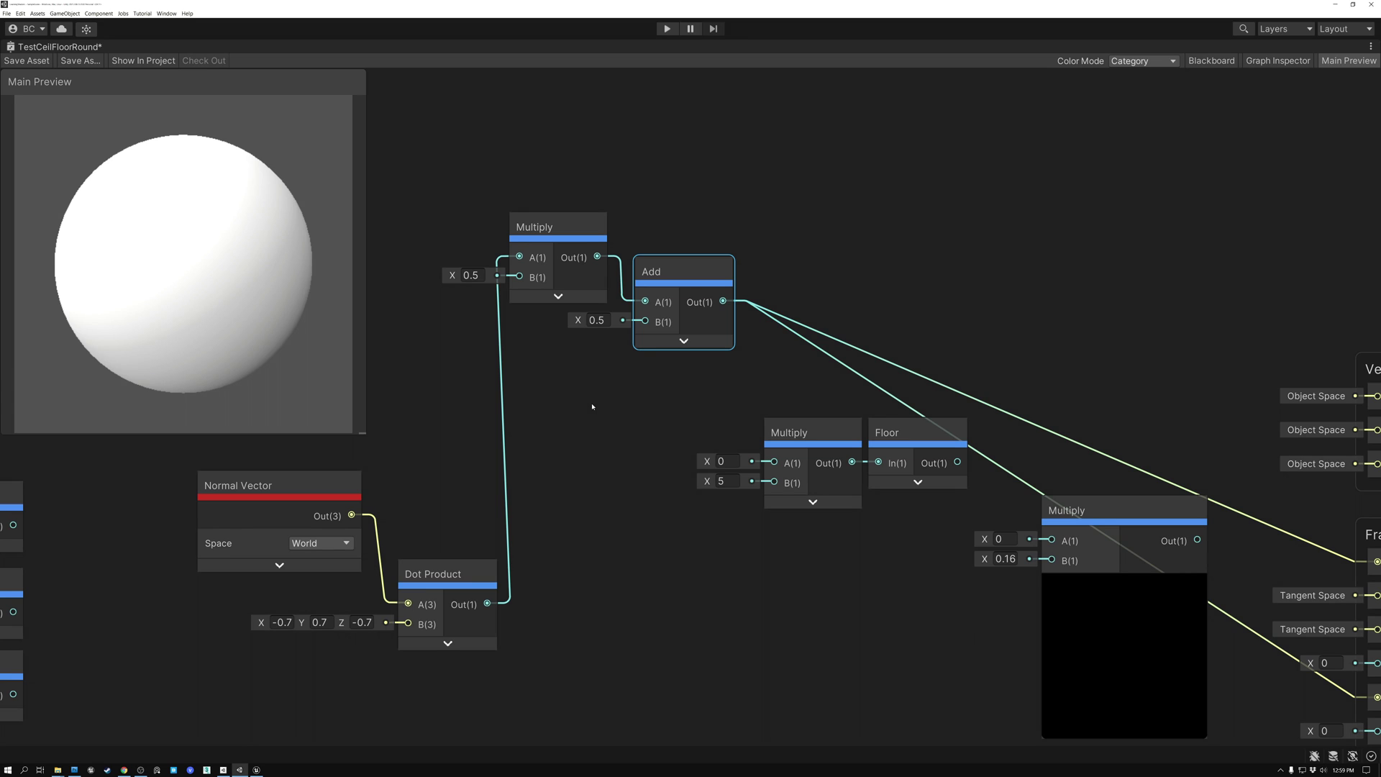
pyautogui.moveTo(723, 303); pyautogui.dragTo(777, 464)
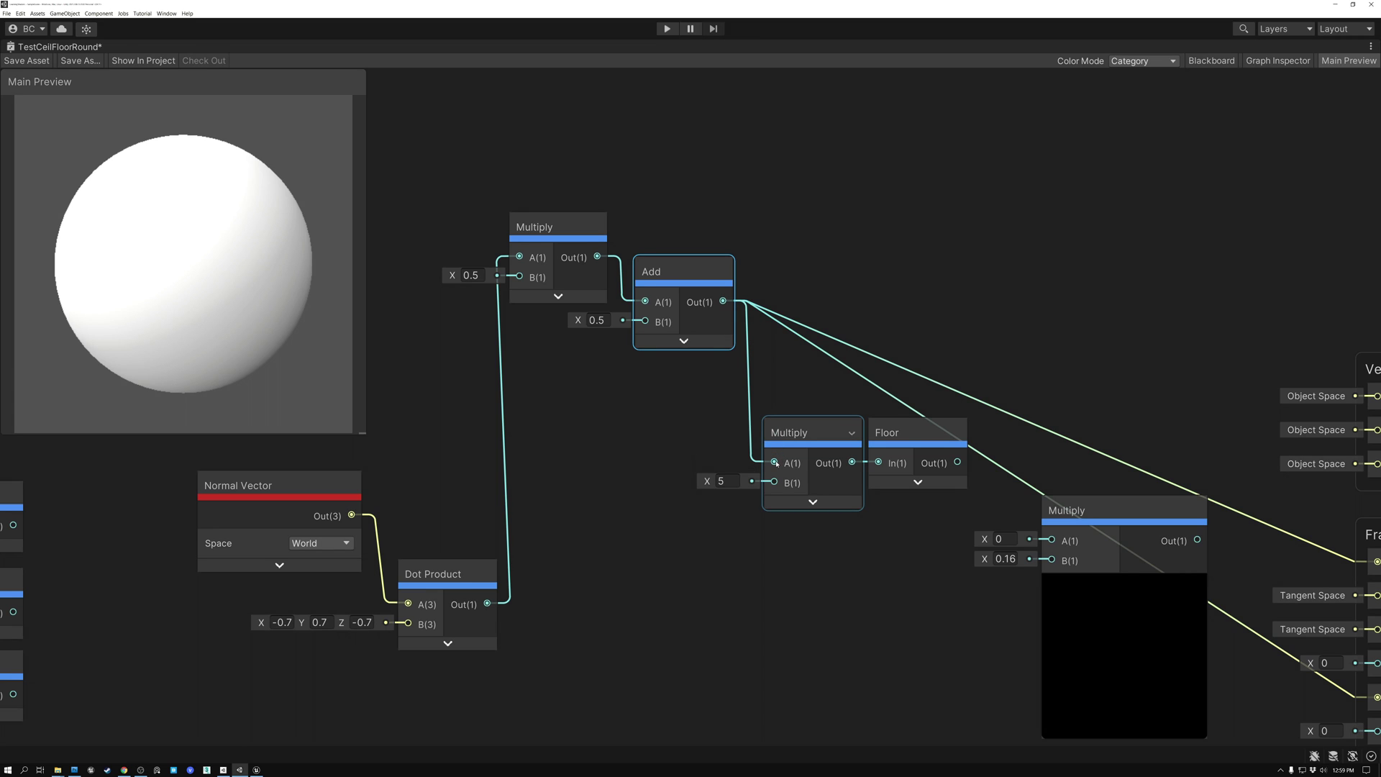
pyautogui.click(794, 437)
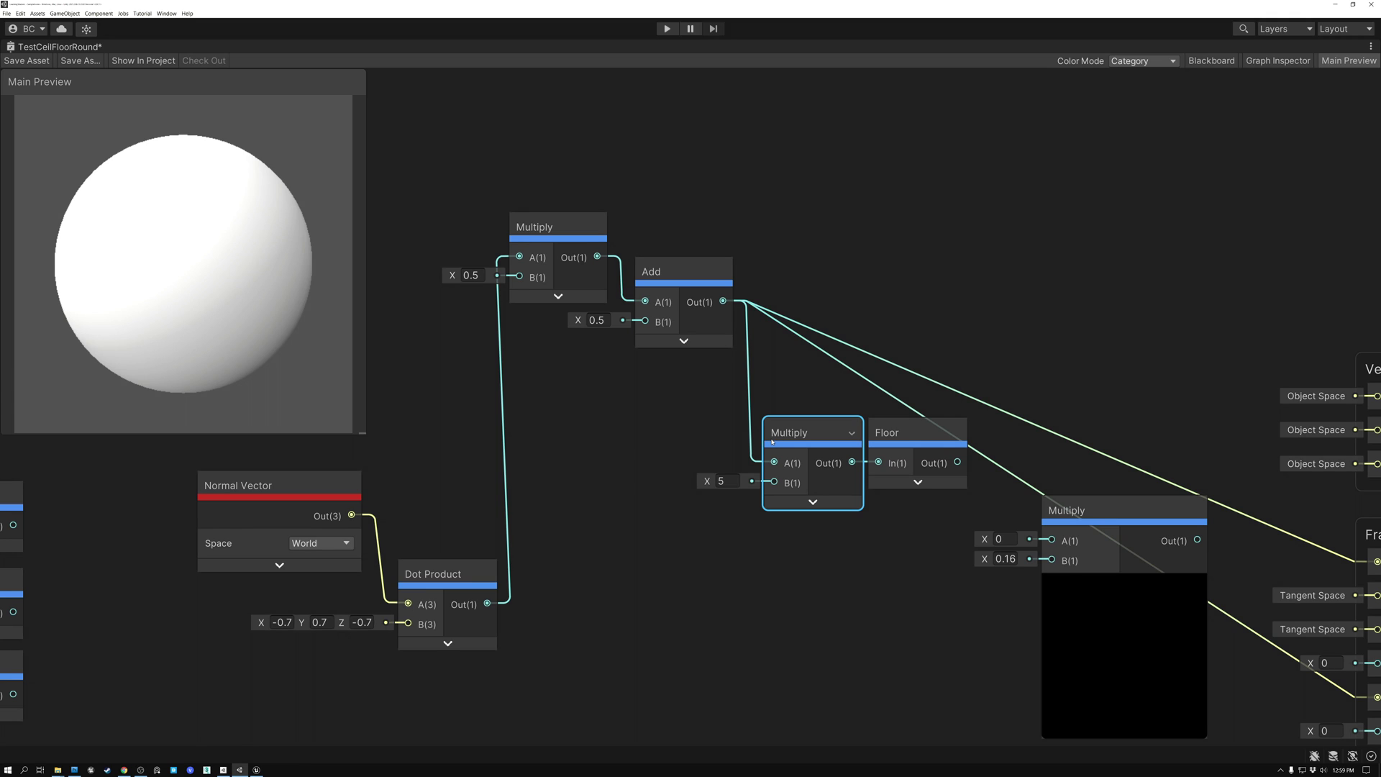
pyautogui.click(897, 433)
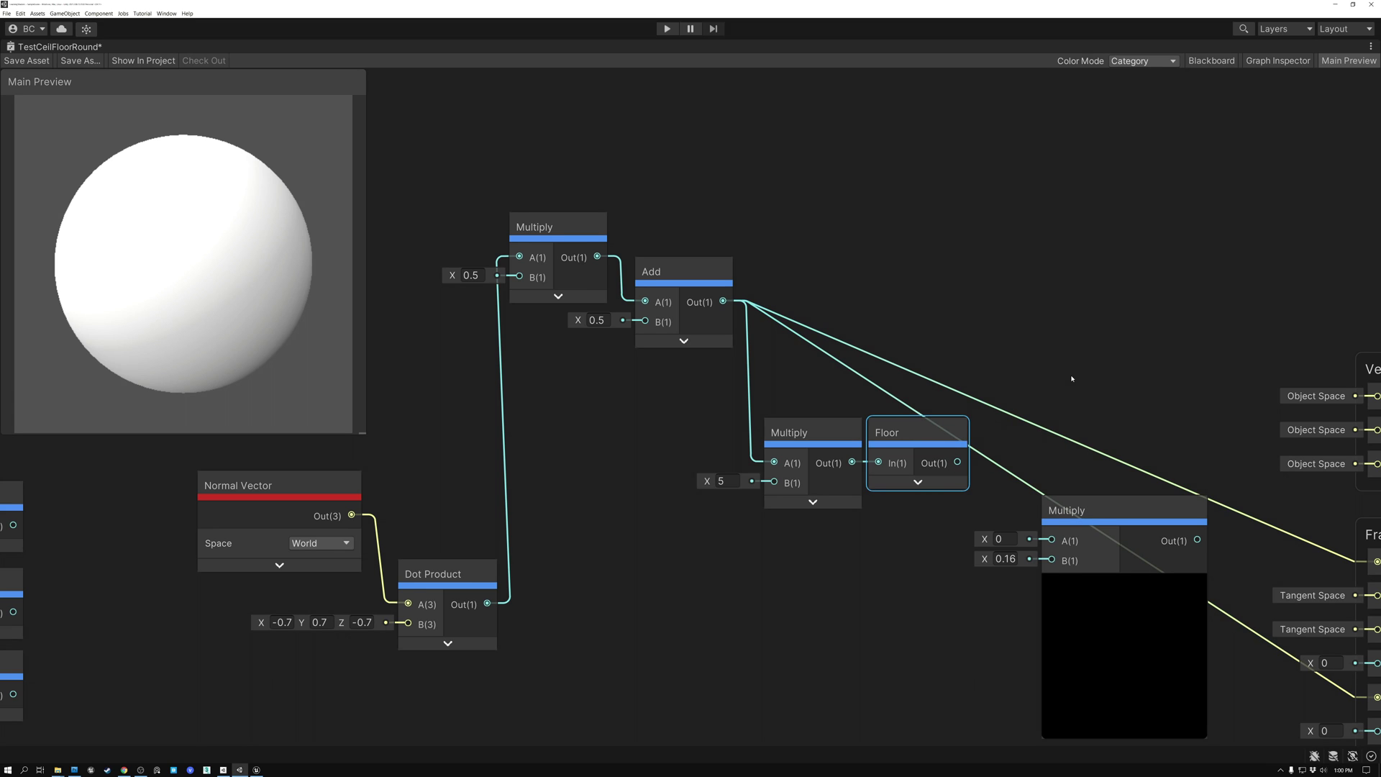
pyautogui.moveTo(1071, 378); pyautogui.dragTo(948, 317, button='middle')
# - Scale the Floor result by a 0.16 Multiply and send it to both Base Color and Emission
pyautogui.moveTo(834, 401); pyautogui.dragTo(1254, 501)
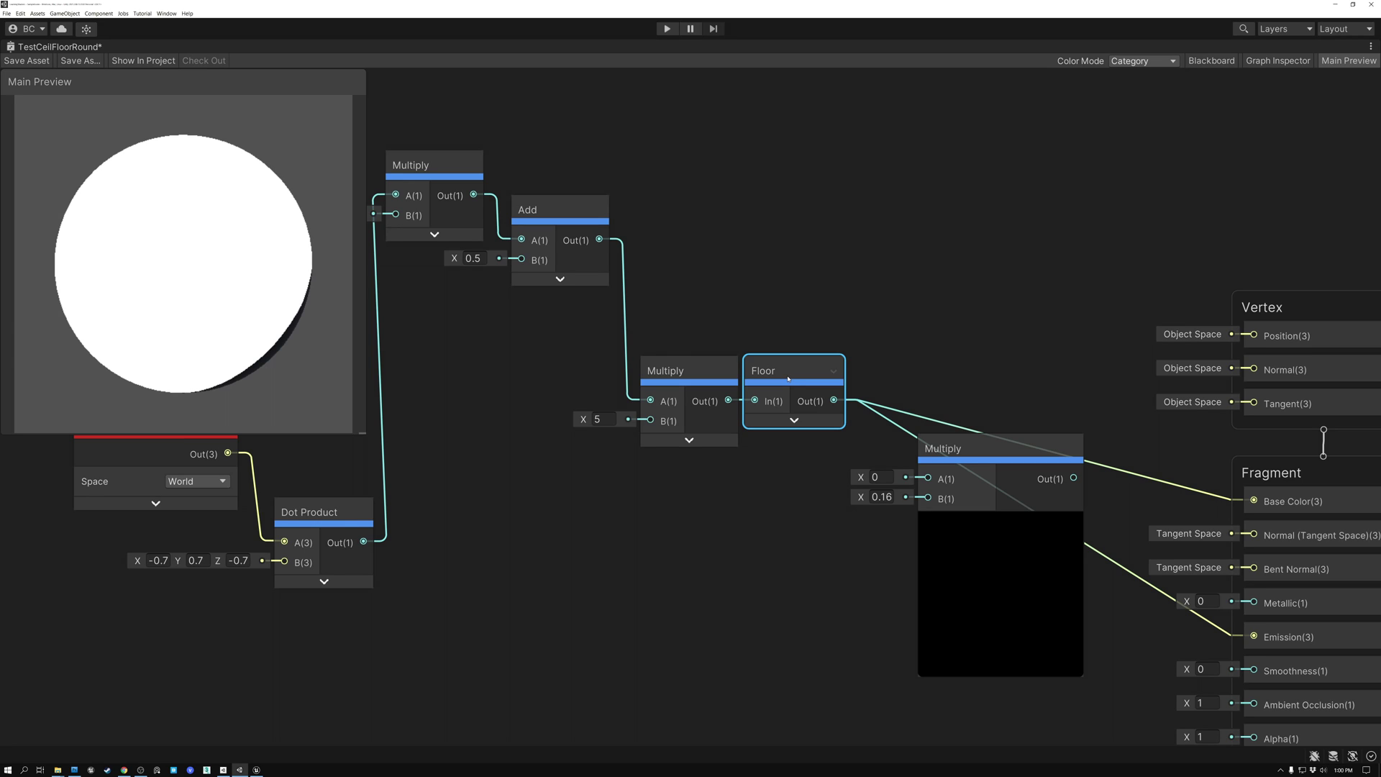
pyautogui.click(968, 448)
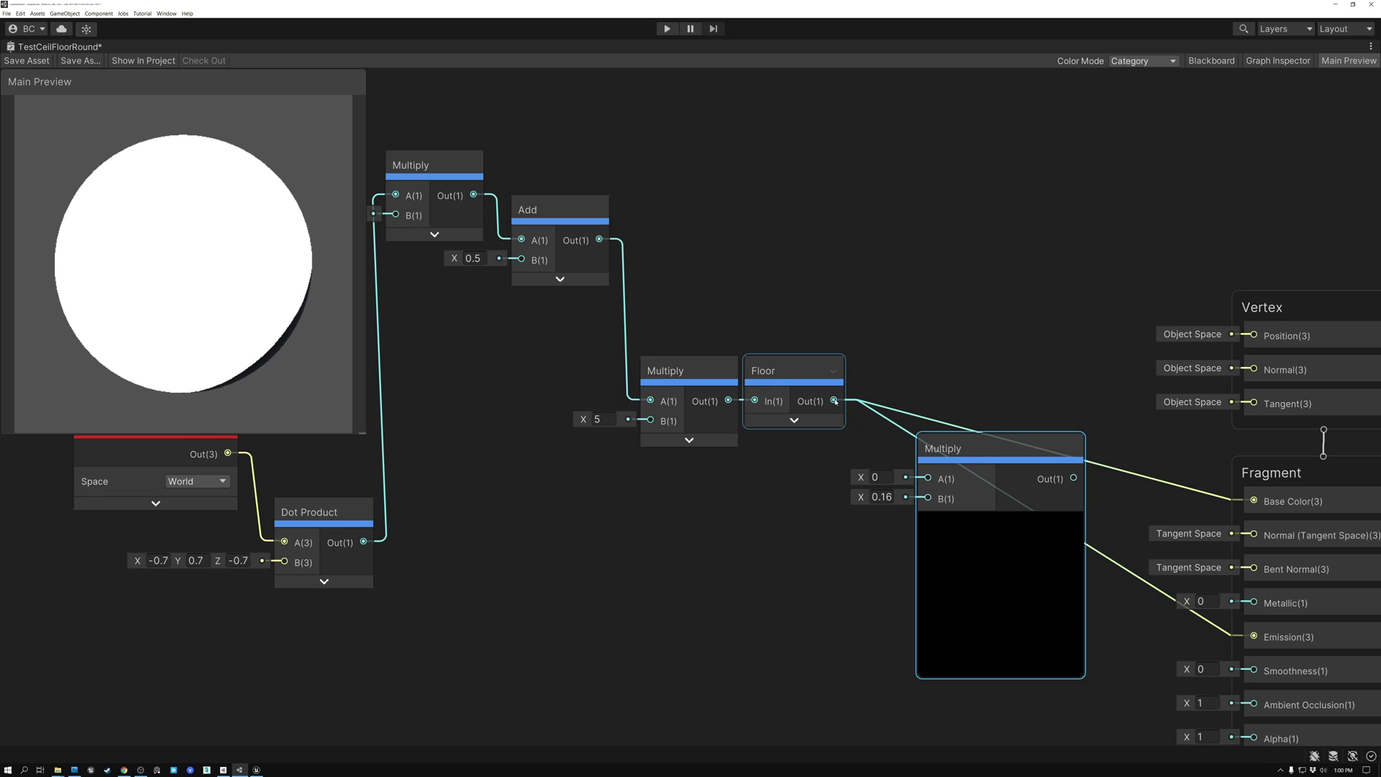
pyautogui.moveTo(833, 400); pyautogui.dragTo(927, 478)
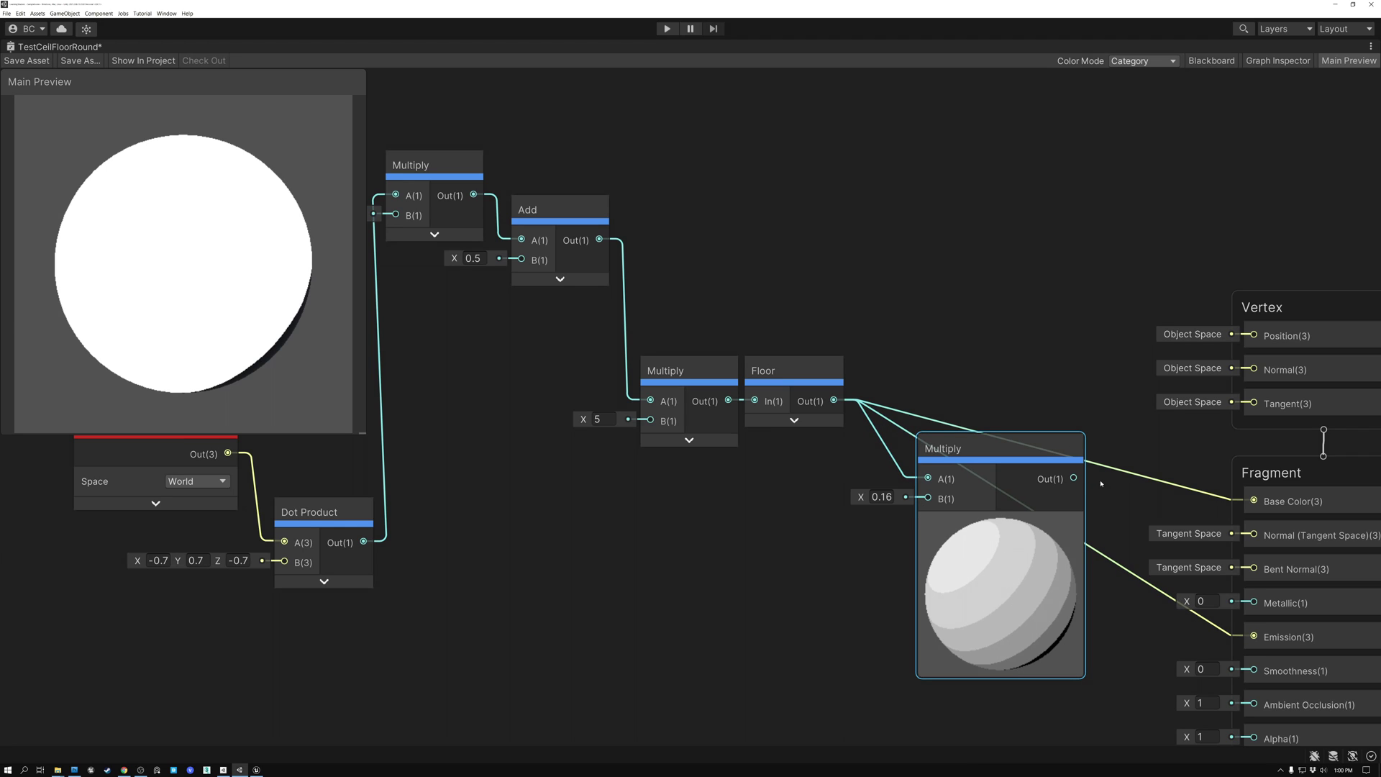
pyautogui.moveTo(1073, 478); pyautogui.dragTo(1253, 500)
pyautogui.moveTo(1074, 478)
pyautogui.mouseDown()
pyautogui.moveTo(1190, 598)
pyautogui.moveTo(1253, 636)
pyautogui.mouseUp()
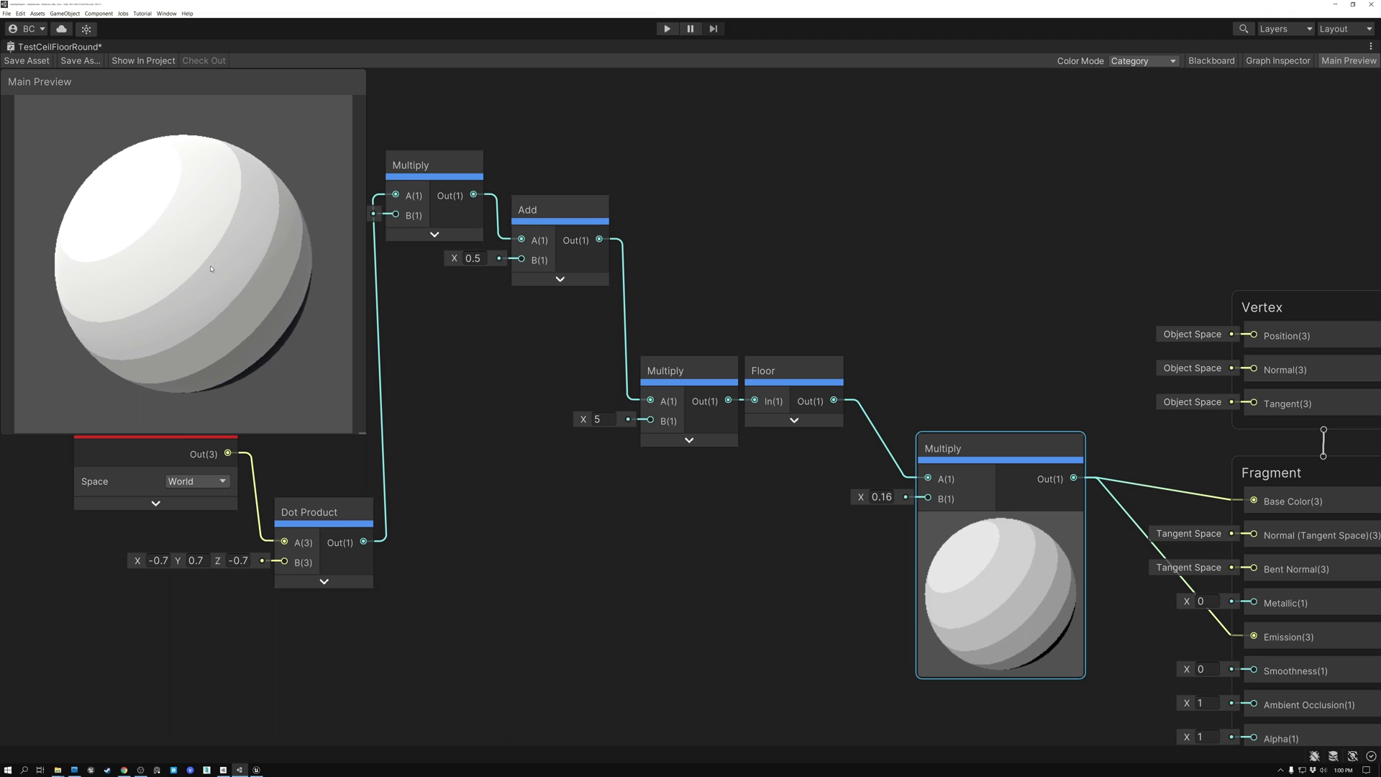
pyautogui.rightClick(474, 421)
# - Check the 0.16 scale value, then move Normal Vector slightly down and the final Multiply up-left
pyautogui.moveTo(456, 381); pyautogui.dragTo(510, 410, button='middle')
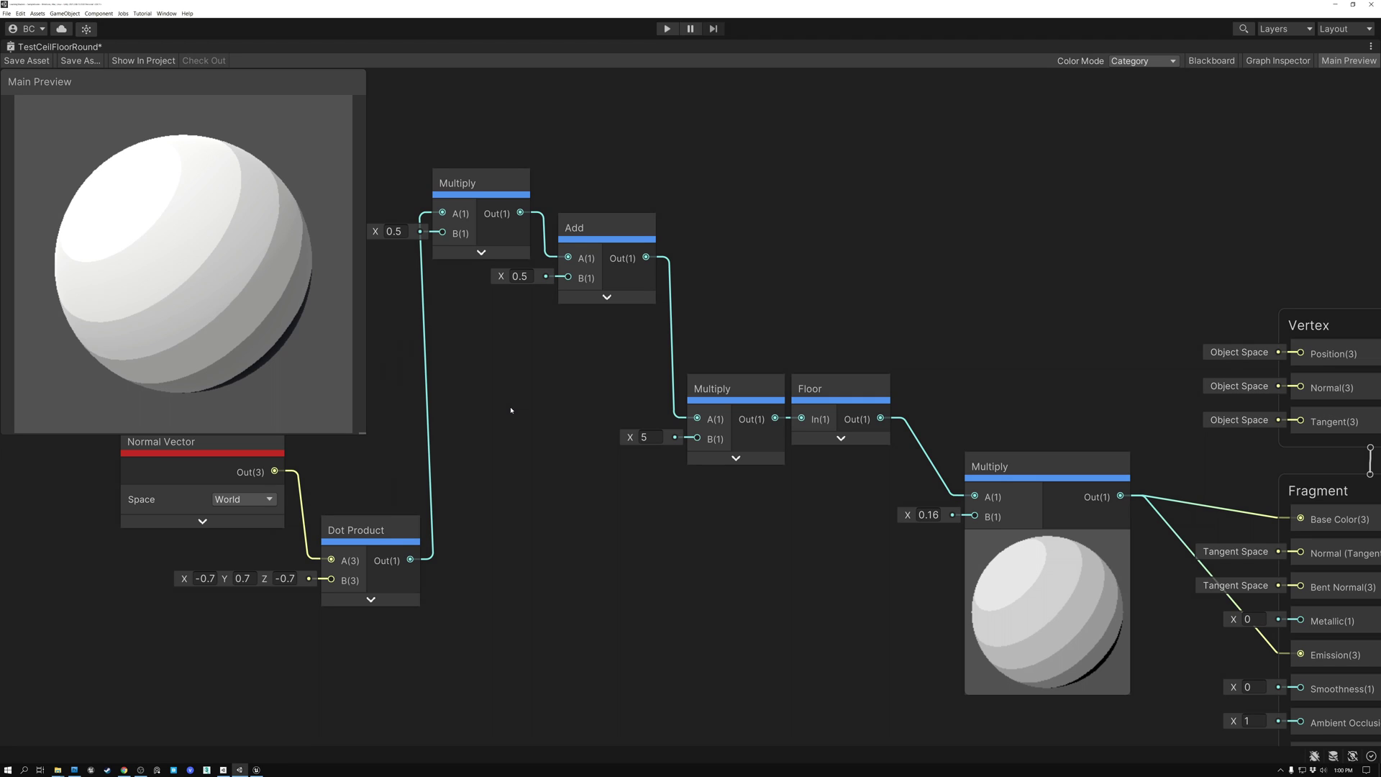
pyautogui.click(838, 389)
pyautogui.click(1016, 468)
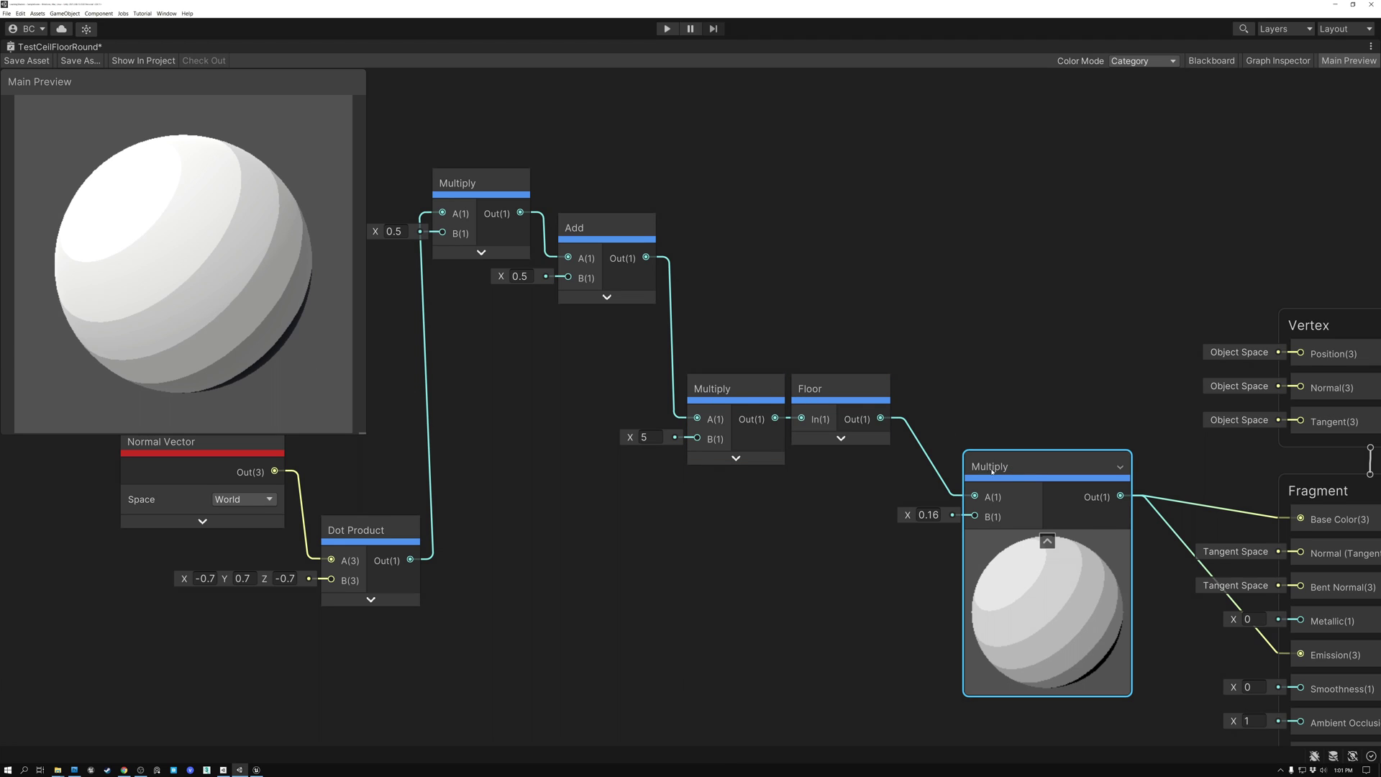
pyautogui.click(928, 515)
pyautogui.click(834, 389)
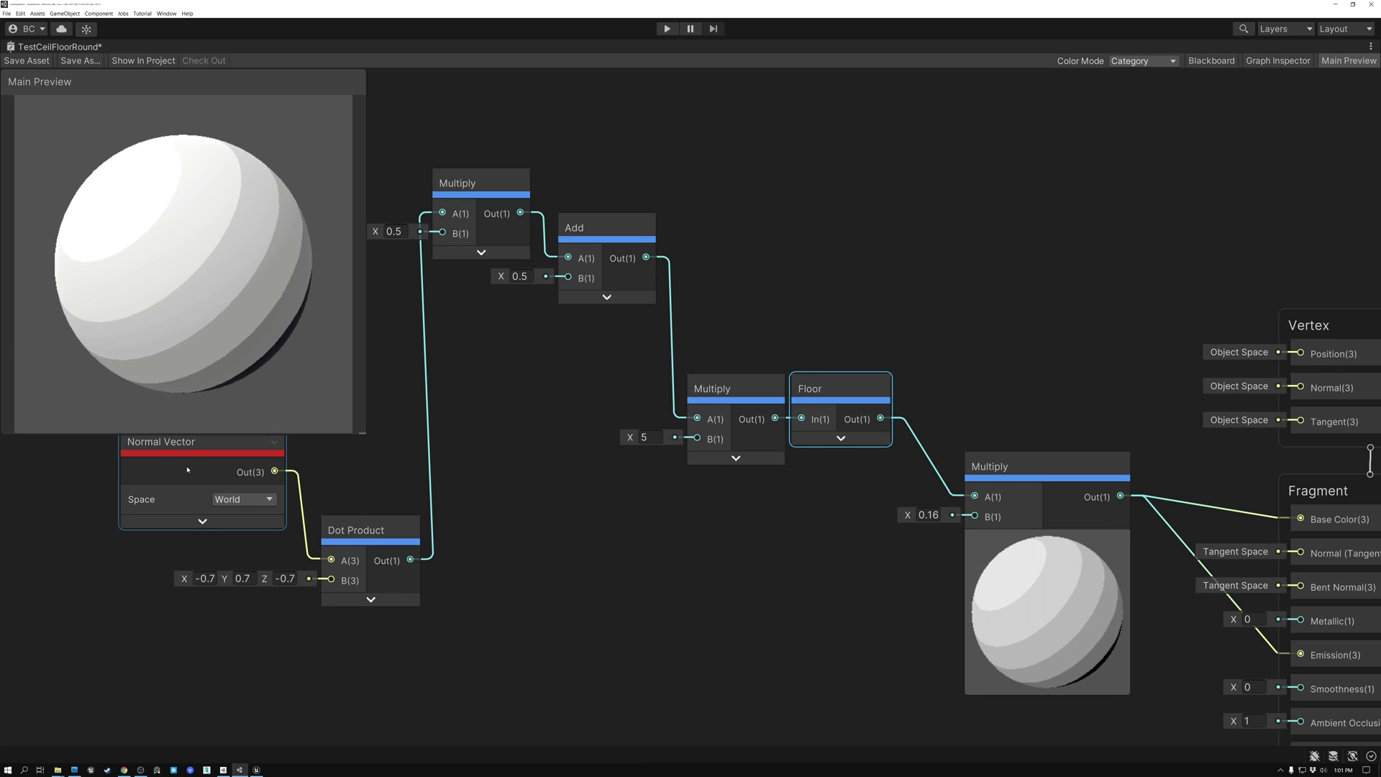
pyautogui.moveTo(198, 444); pyautogui.dragTo(205, 468)
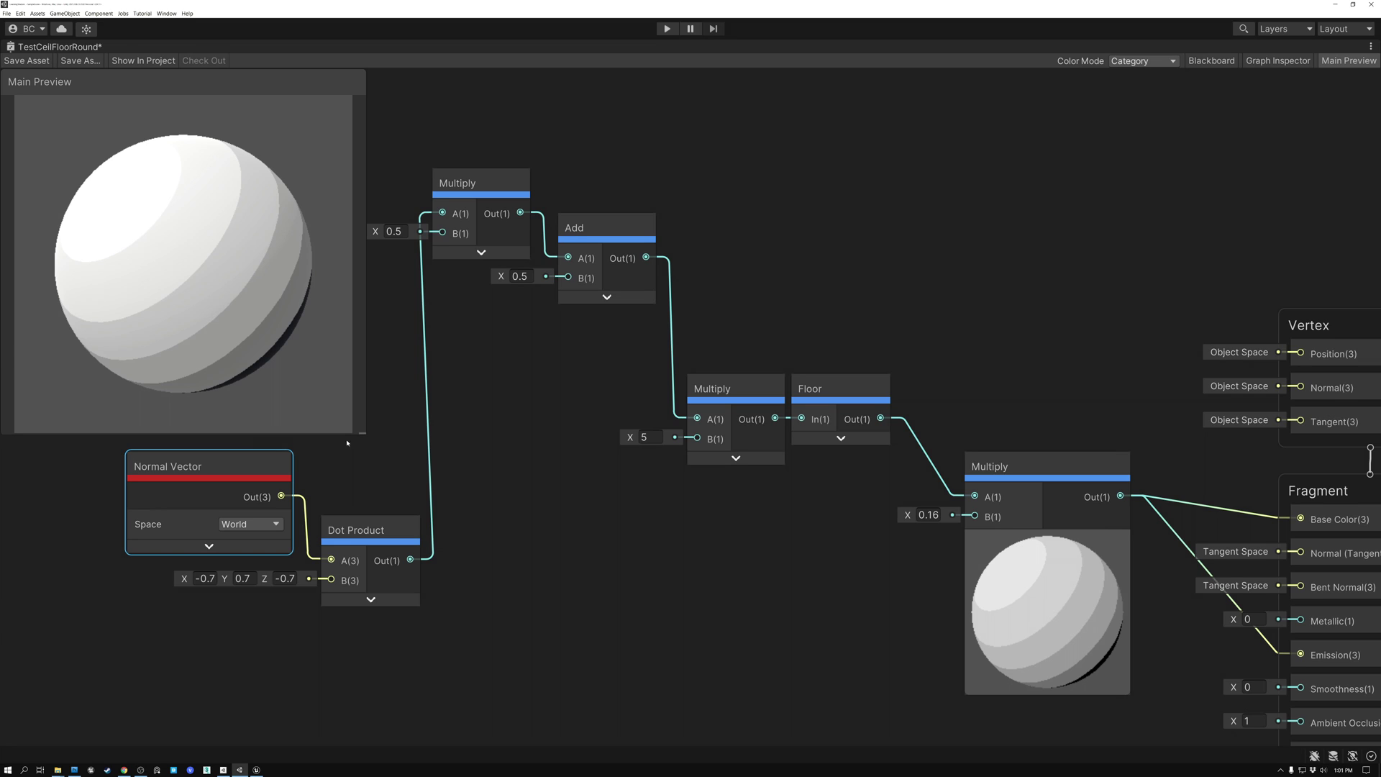
pyautogui.moveTo(1033, 471); pyautogui.dragTo(1010, 441)
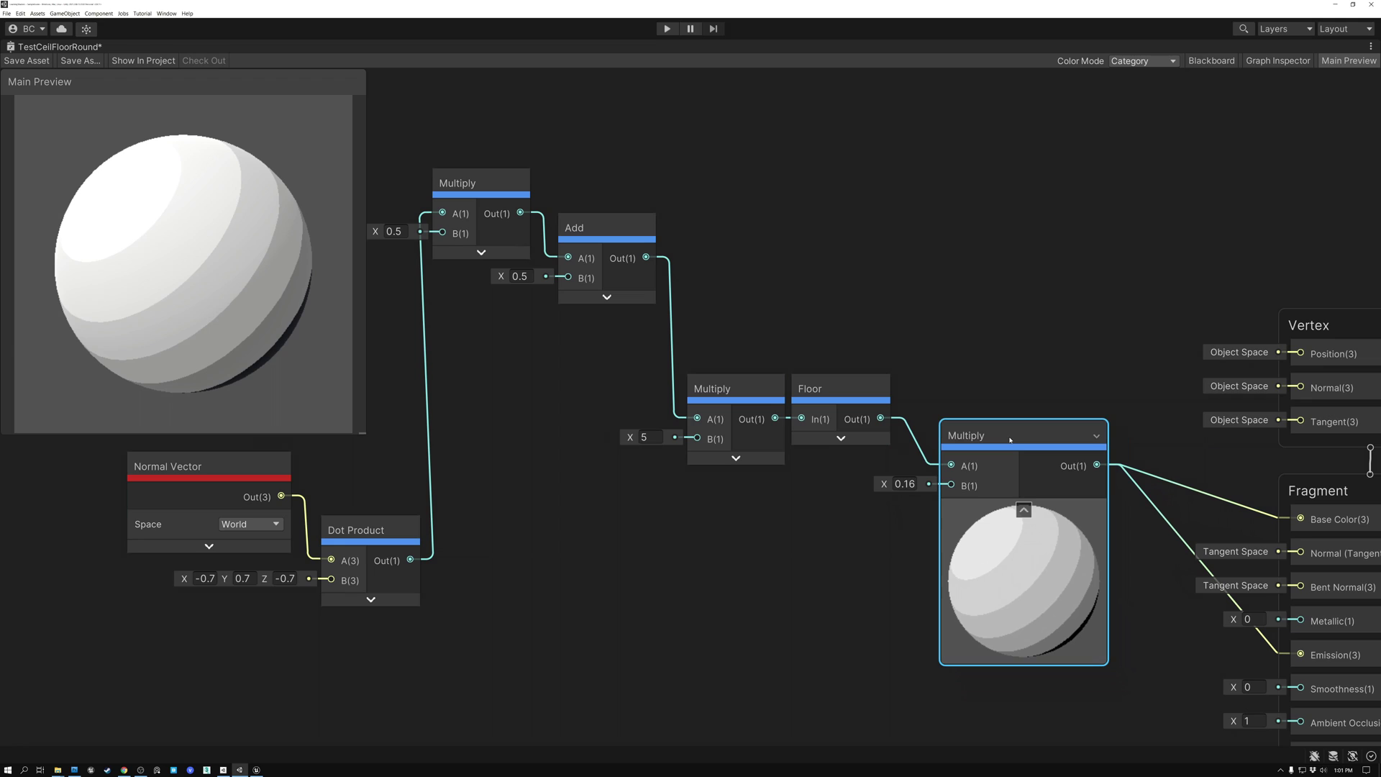